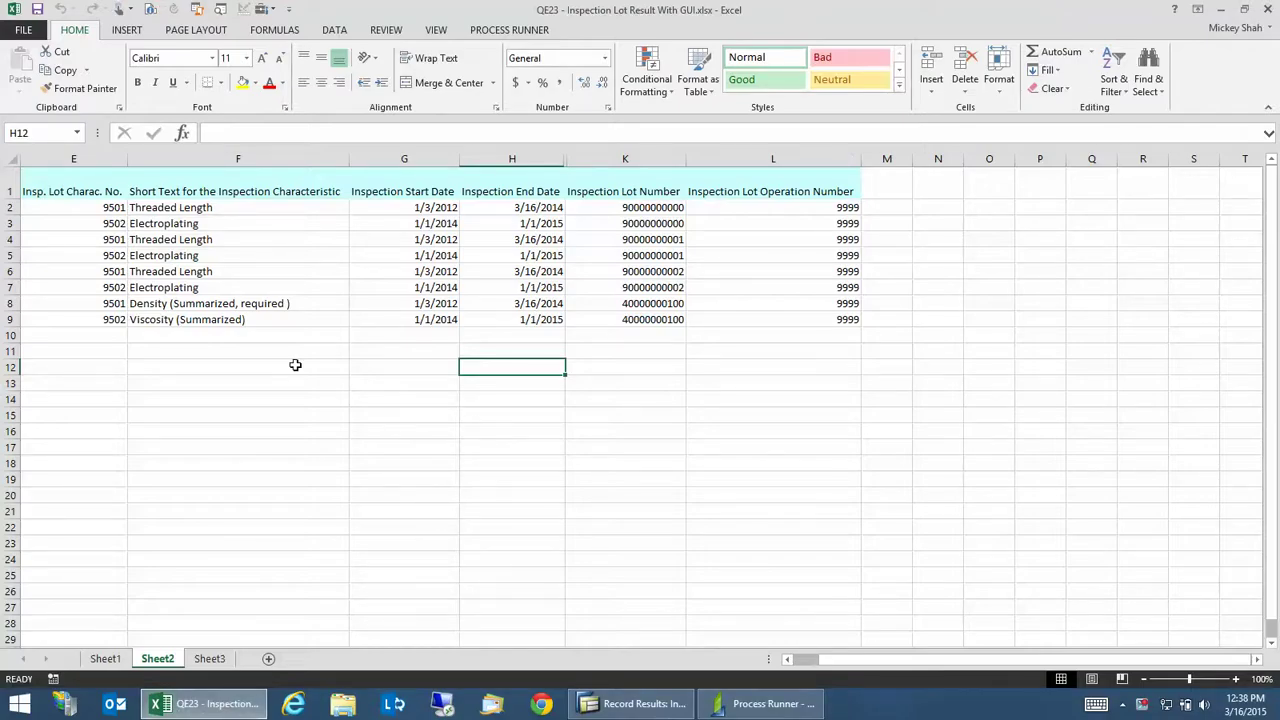
left_click(92, 207)
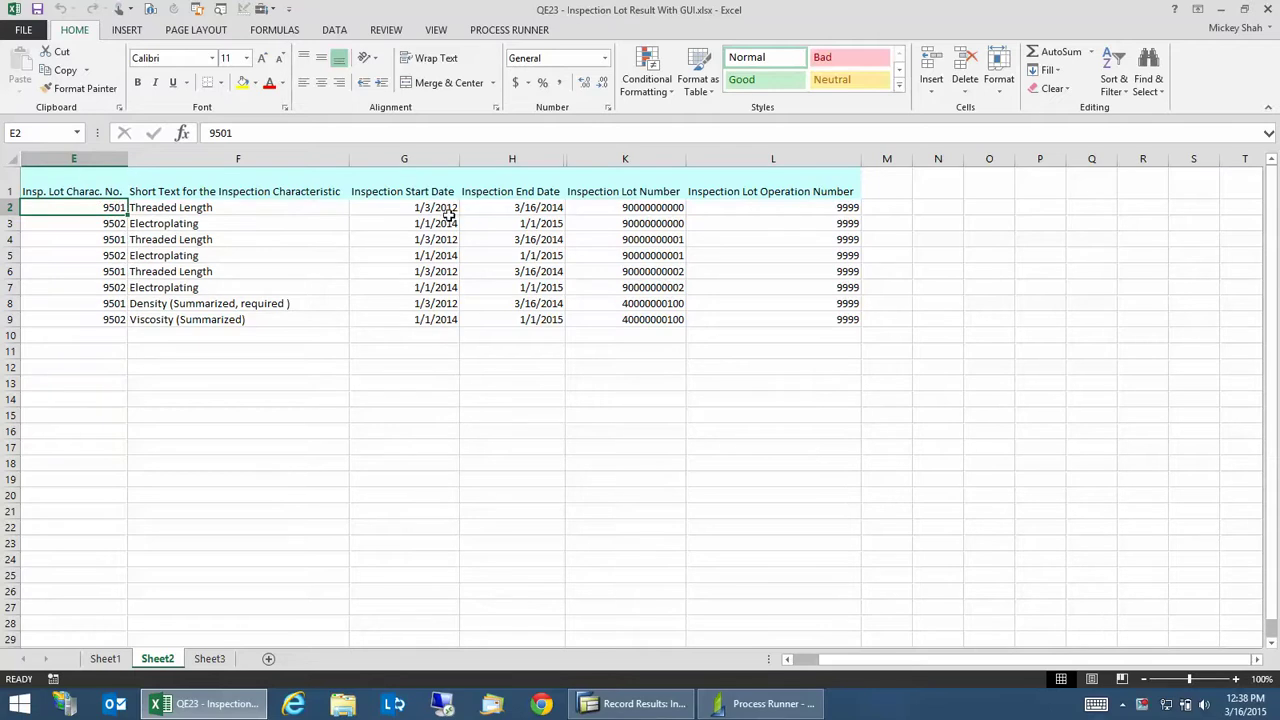
left_click(104, 321)
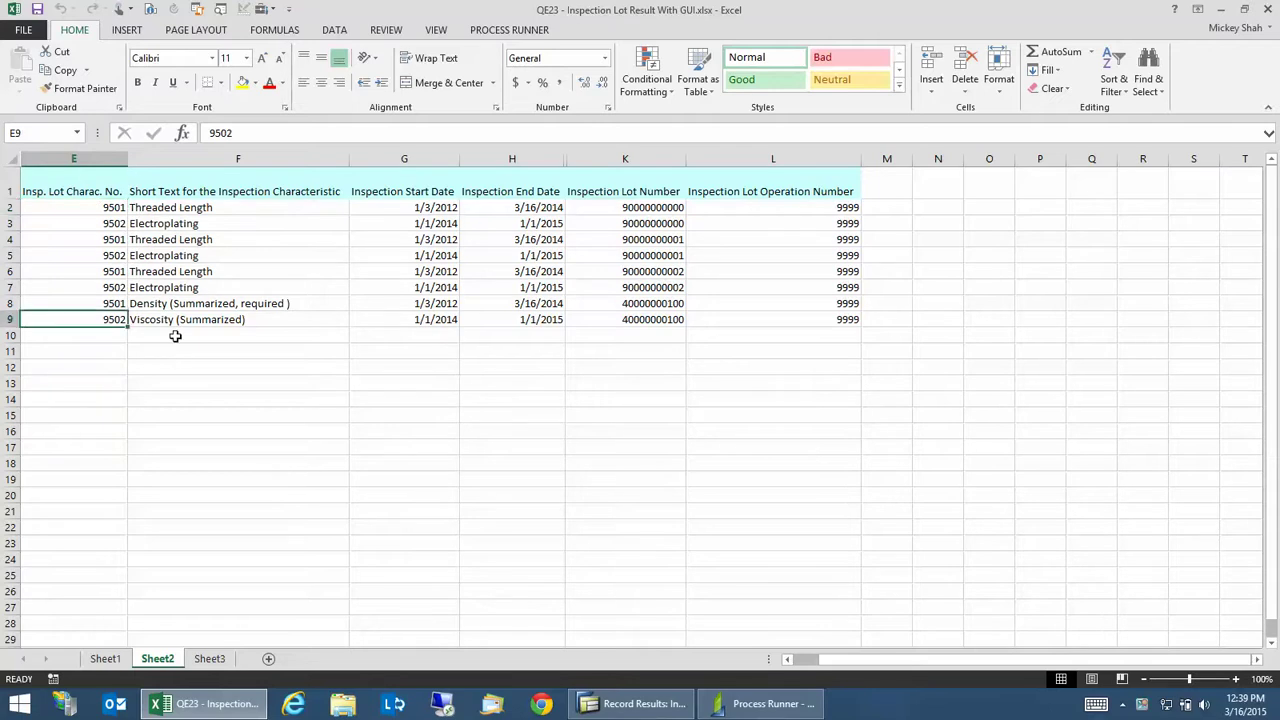
left_click(643, 322)
key("ctrl+c")
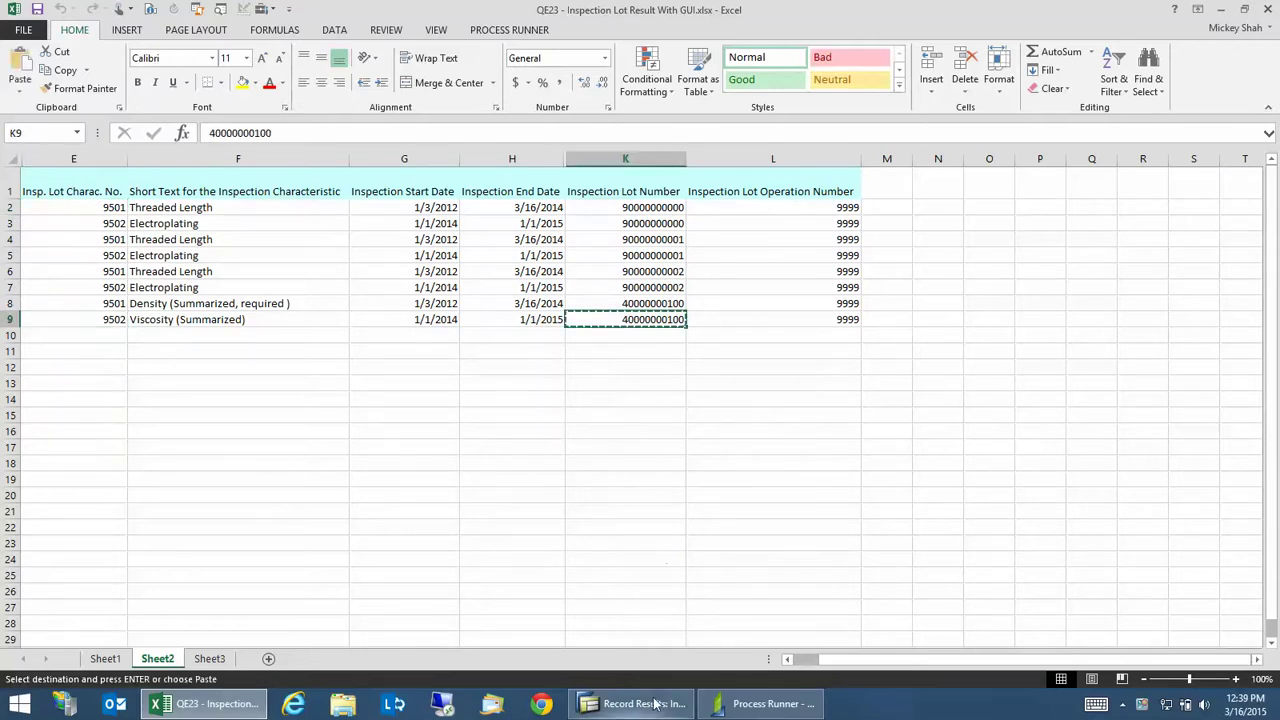
left_click(632, 703)
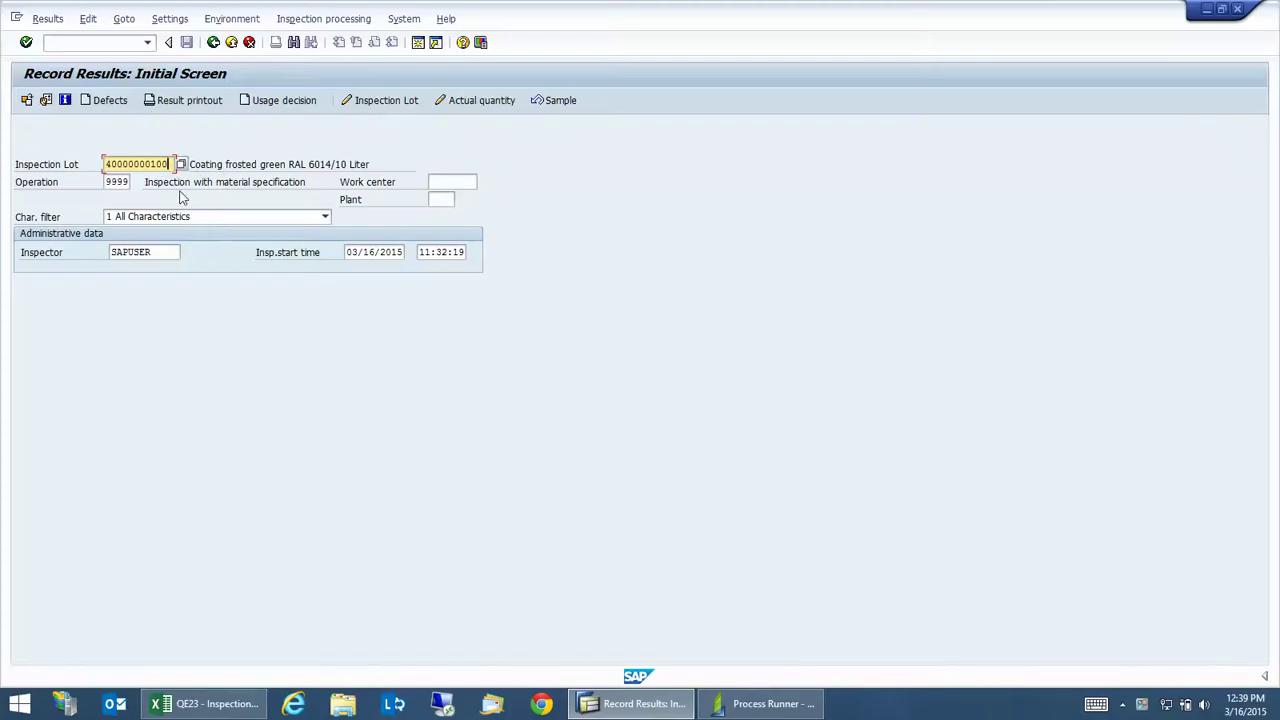
key("Return")
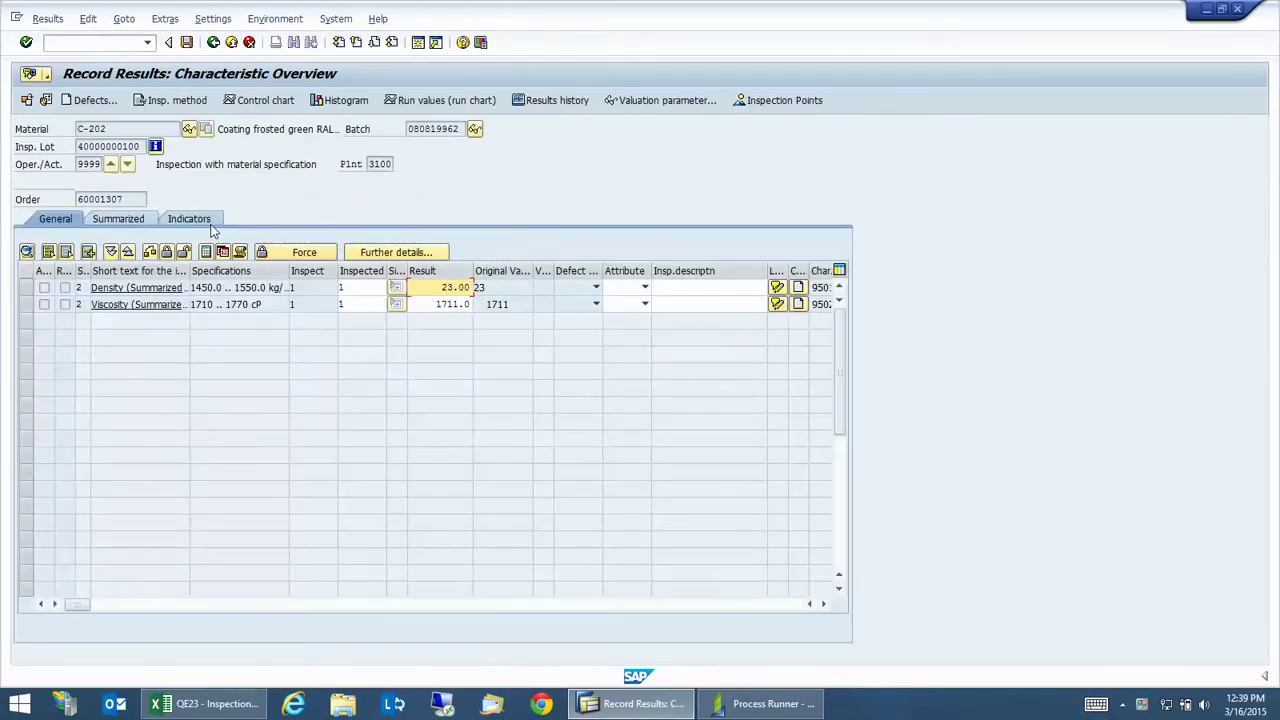
key("Return")
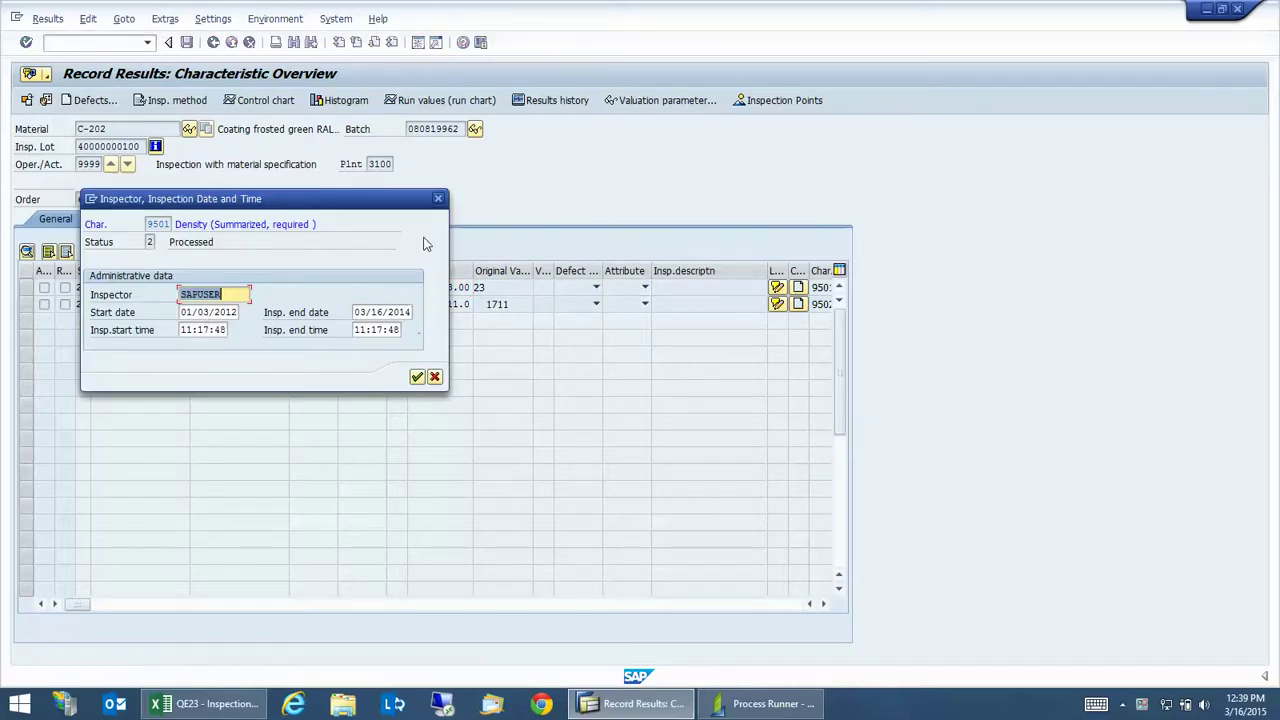
Compare the Density row's start and end dates in the workbook with SAP, and close the Density date details
left_click(205, 704)
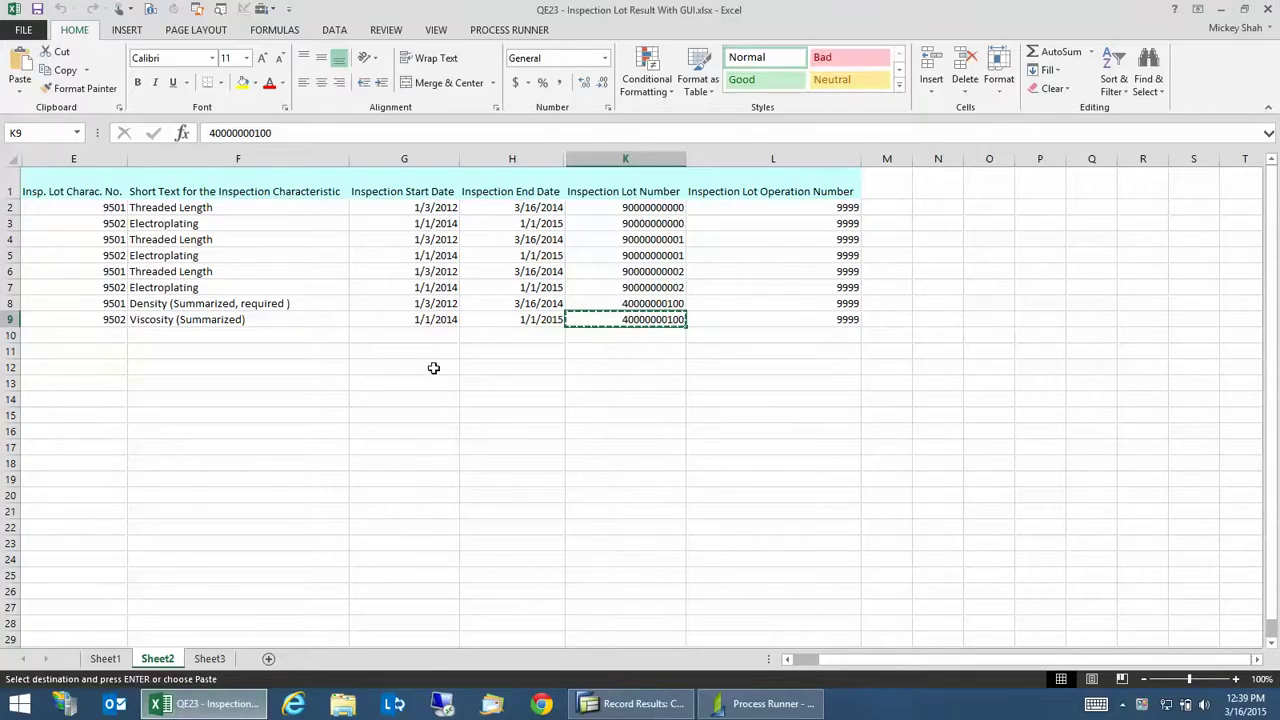
left_click(422, 306)
left_click(525, 306)
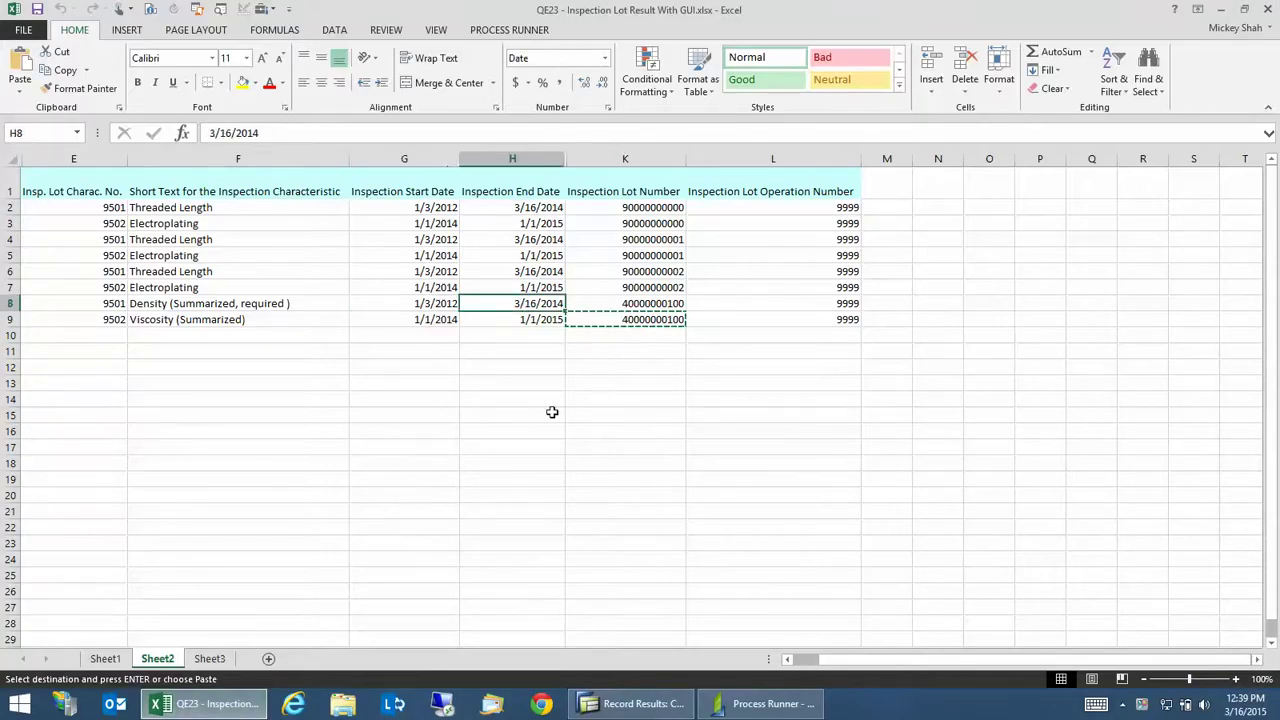
left_click(637, 704)
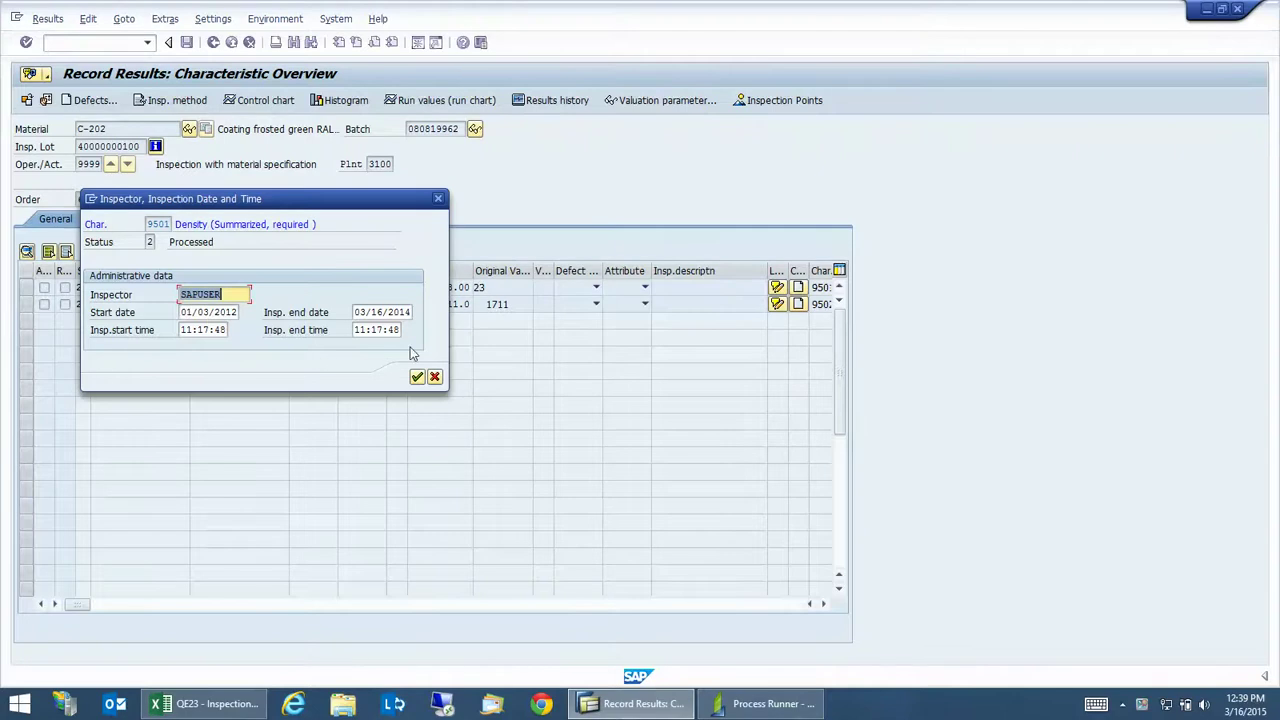
left_click(438, 199)
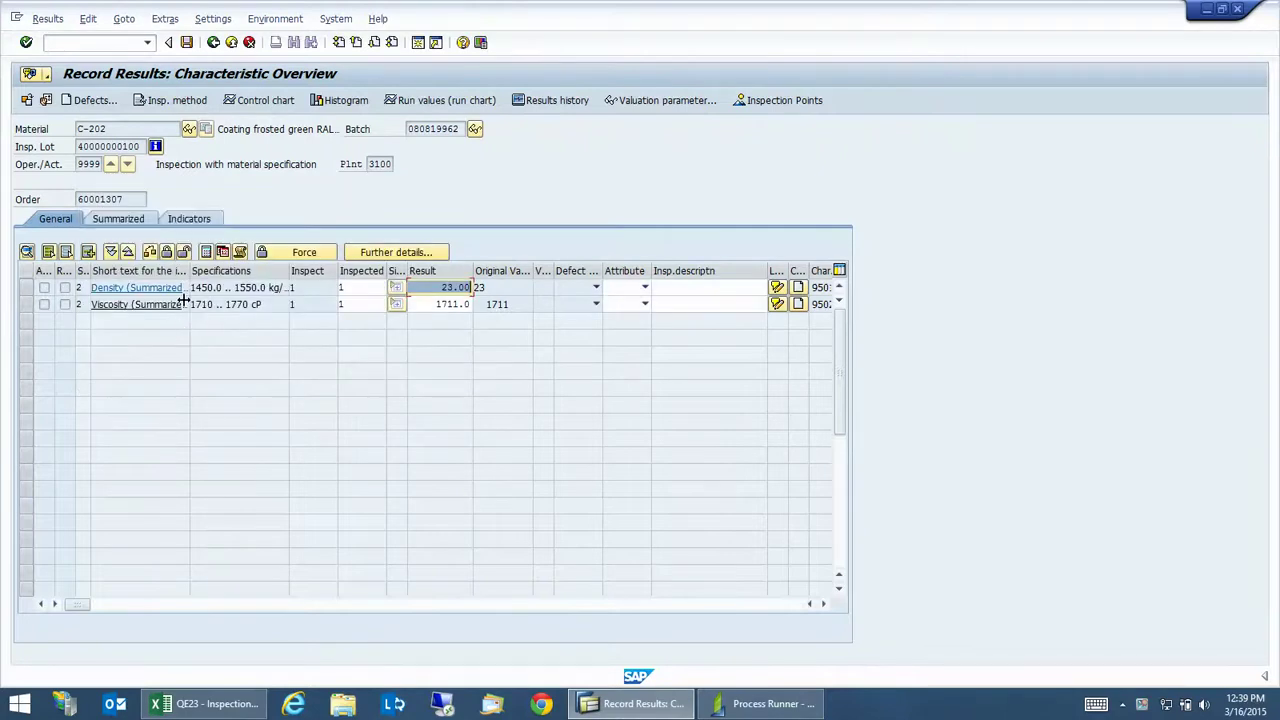
Open the Viscosity characteristic's inspection date details in SAP and compare its start and end dates with the workbook
left_click(204, 304)
left_click(222, 252)
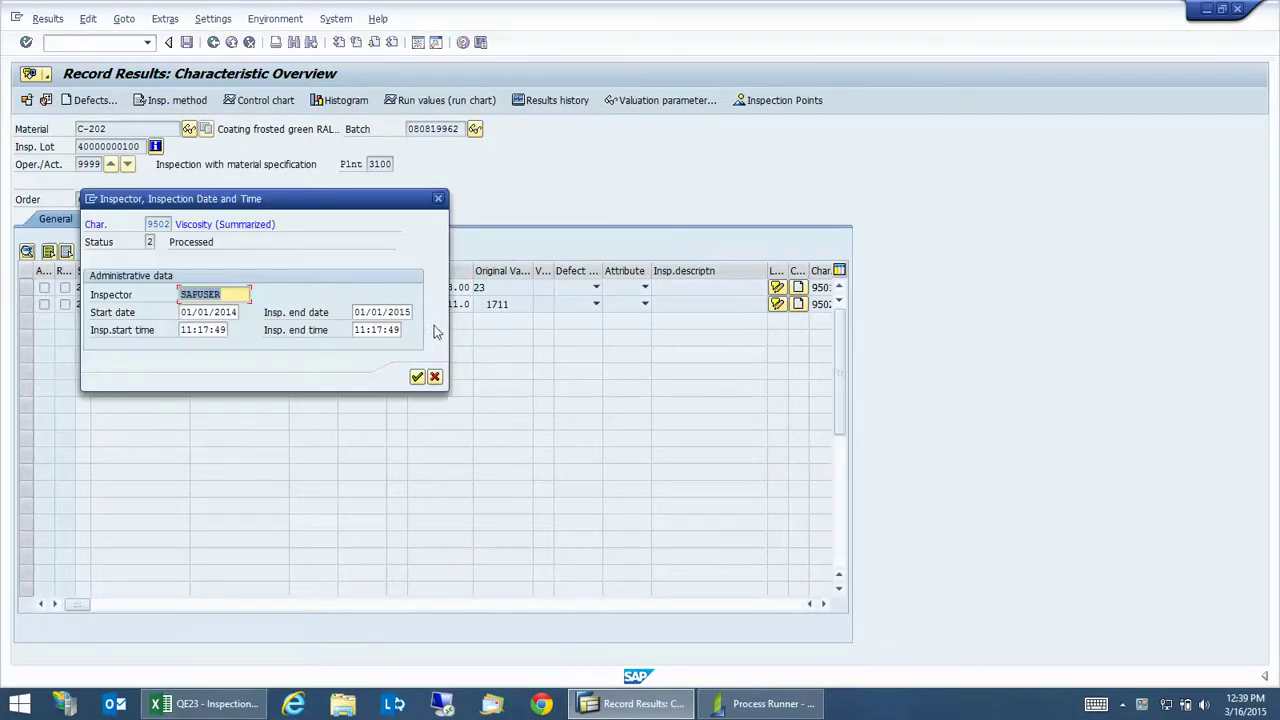
left_click(208, 312)
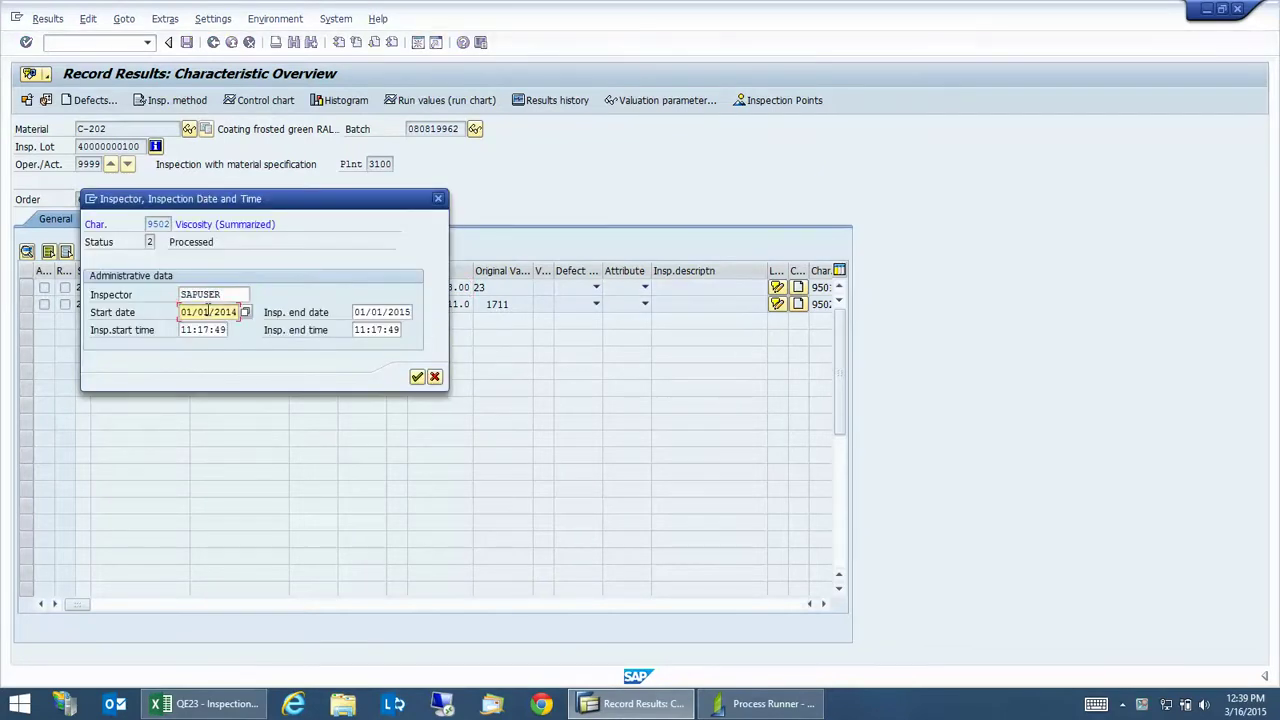
left_click(367, 312)
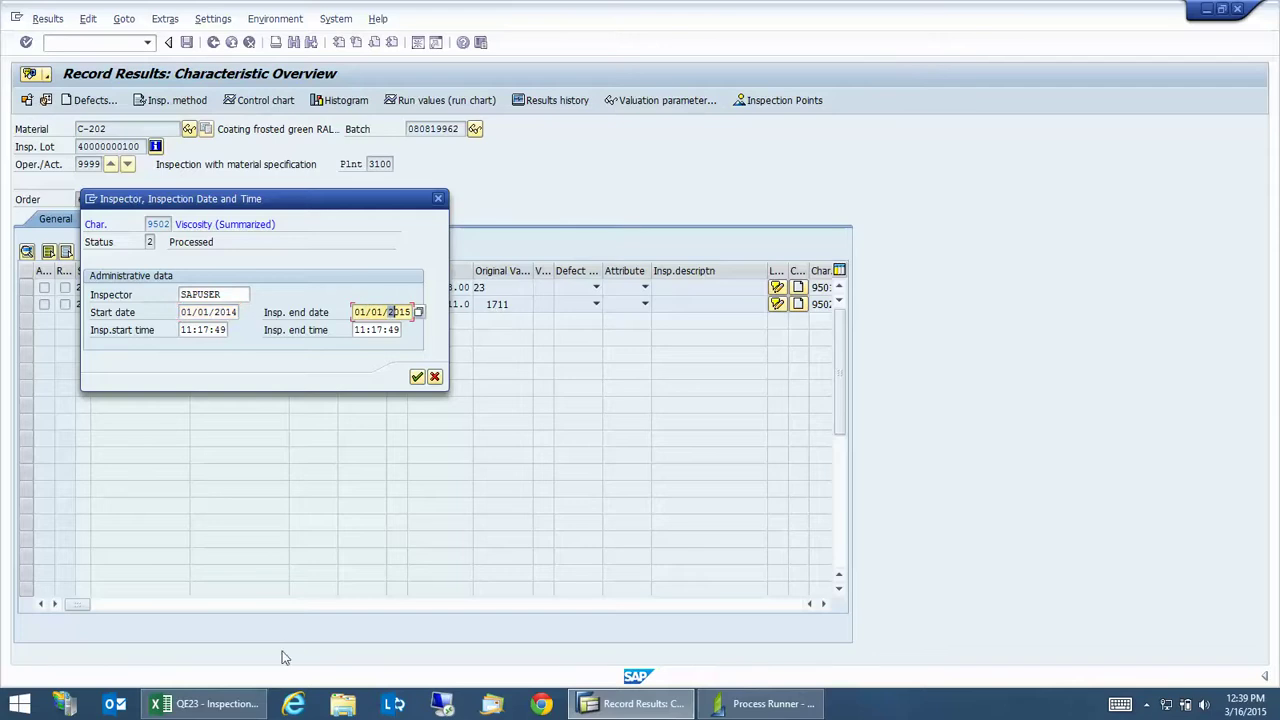
left_click(205, 703)
left_click(429, 322)
left_click(517, 321)
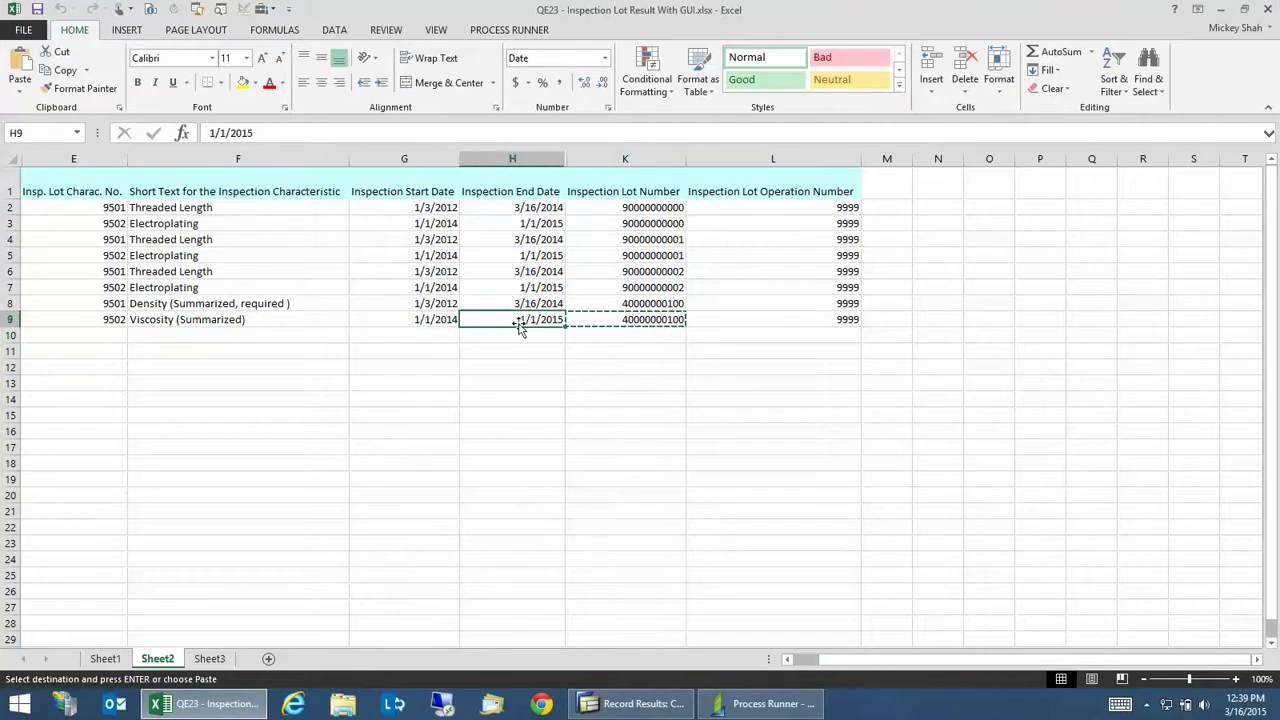
Set the Density row's inspection start date to 1/1/2013 and its end date to 1/1/2014
left_click(417, 305)
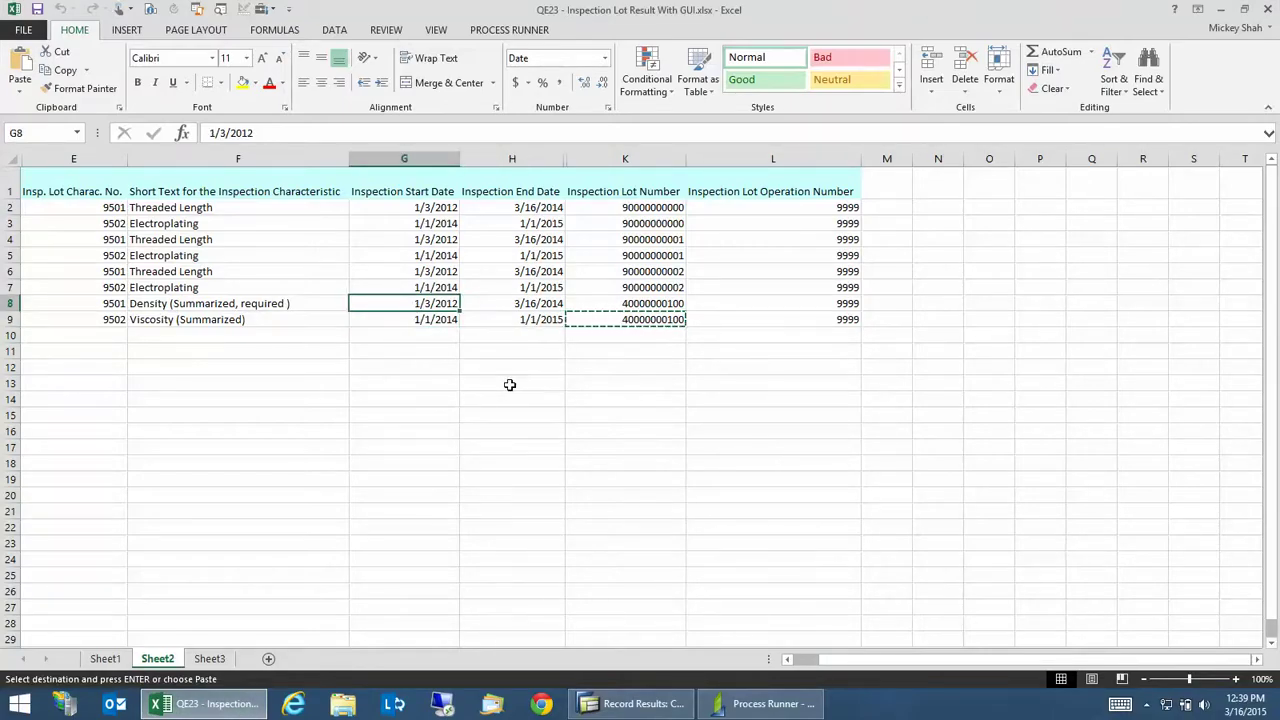
type("1/1/2013")
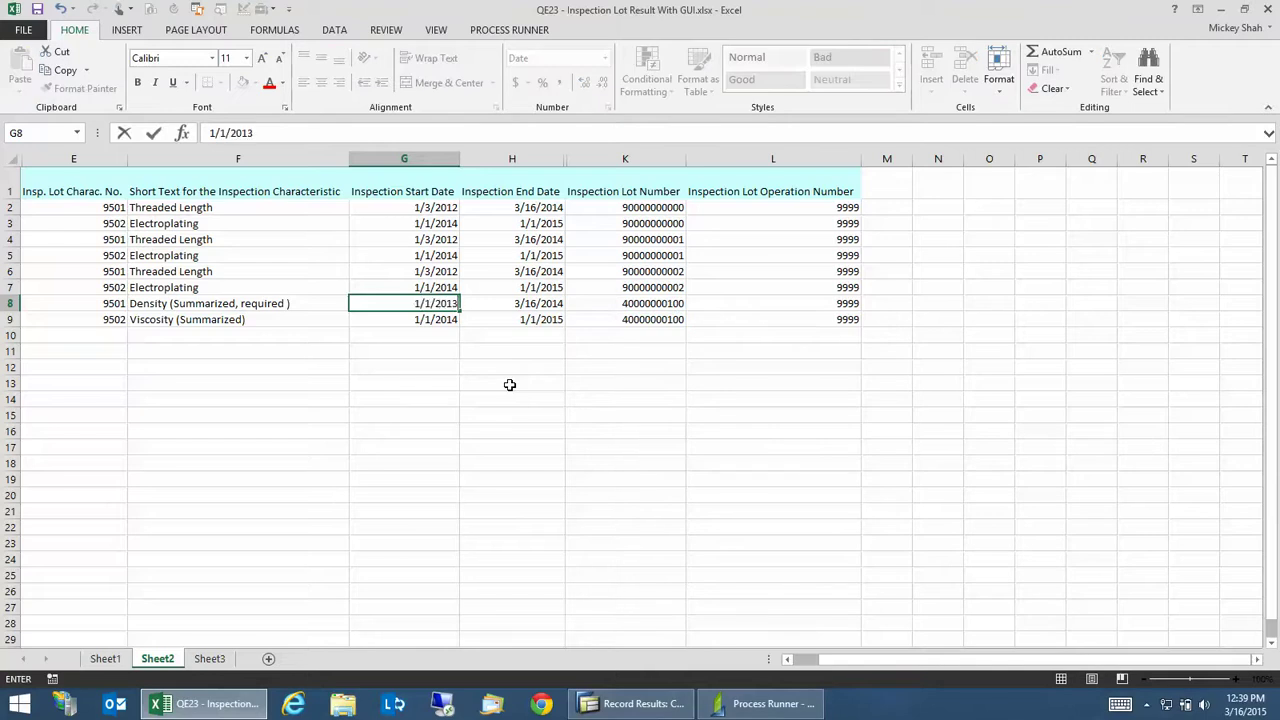
key("Tab")
key("Tab")
key("shift+Tab")
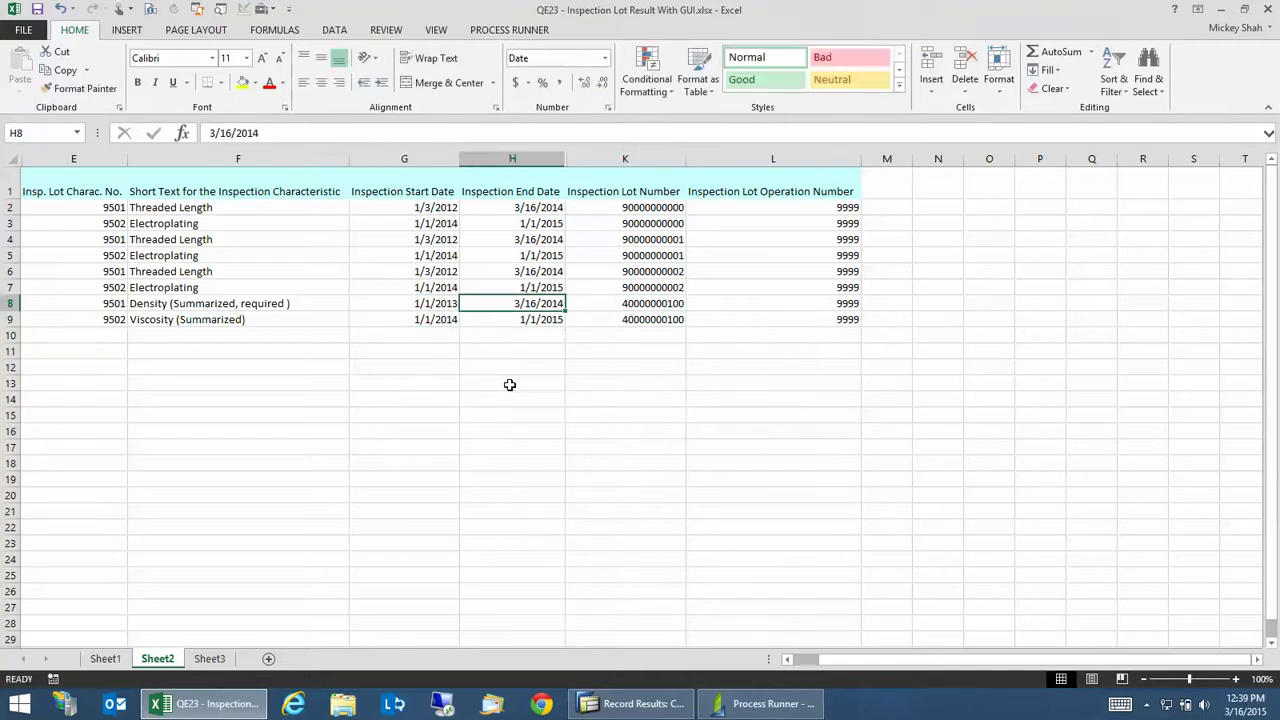
type("1/1/2014")
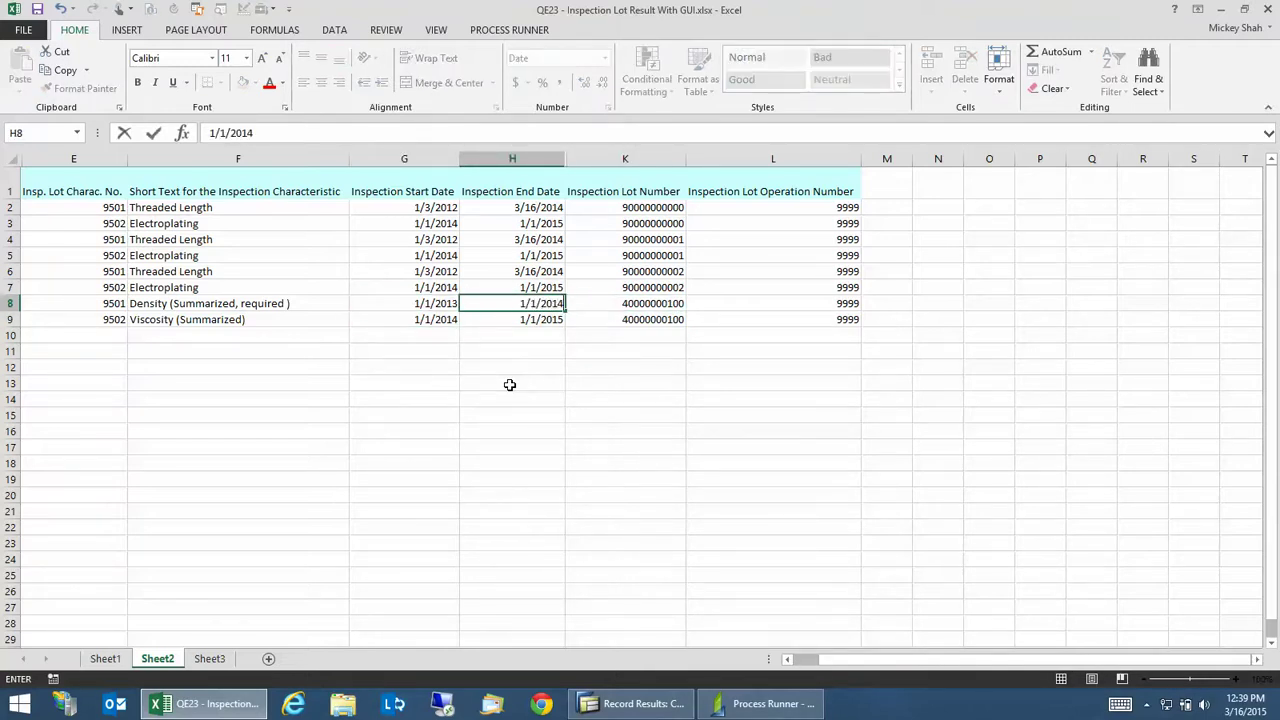
key("Return")
Set the Viscosity row's inspection start date to 3/16/2015 and its end date to 4/16/2015
key("Left")
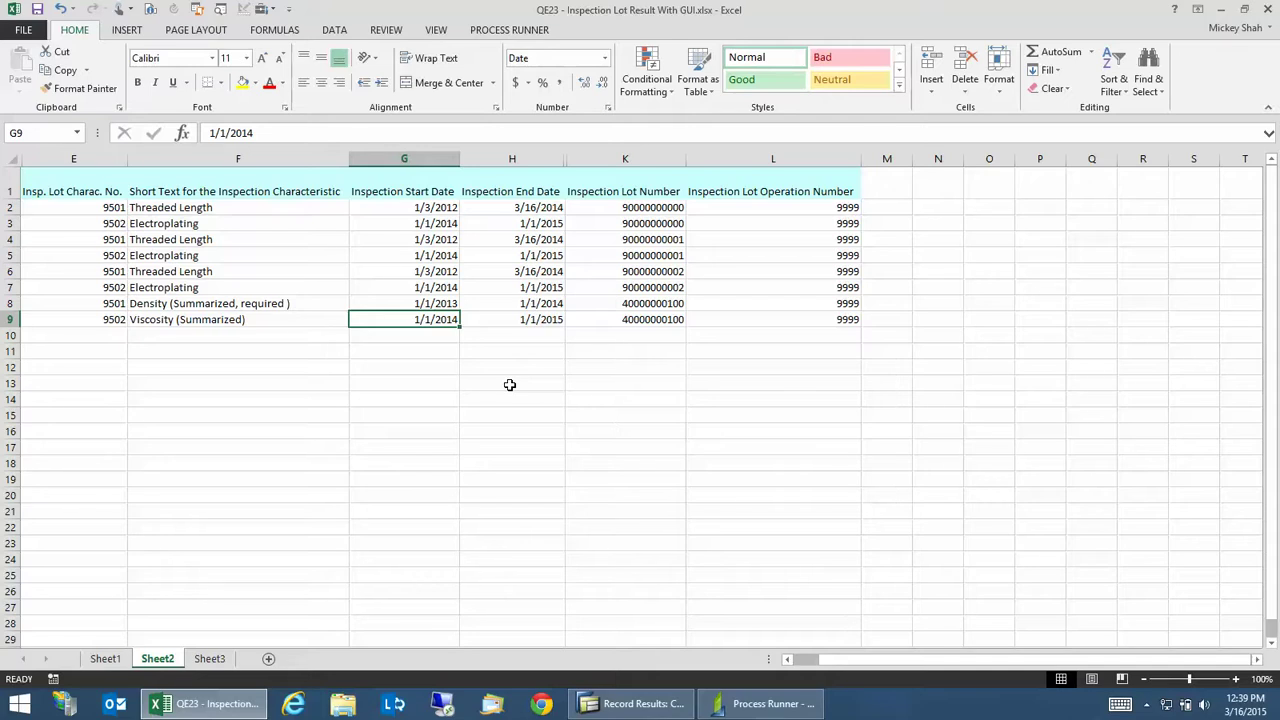
type("3/1")
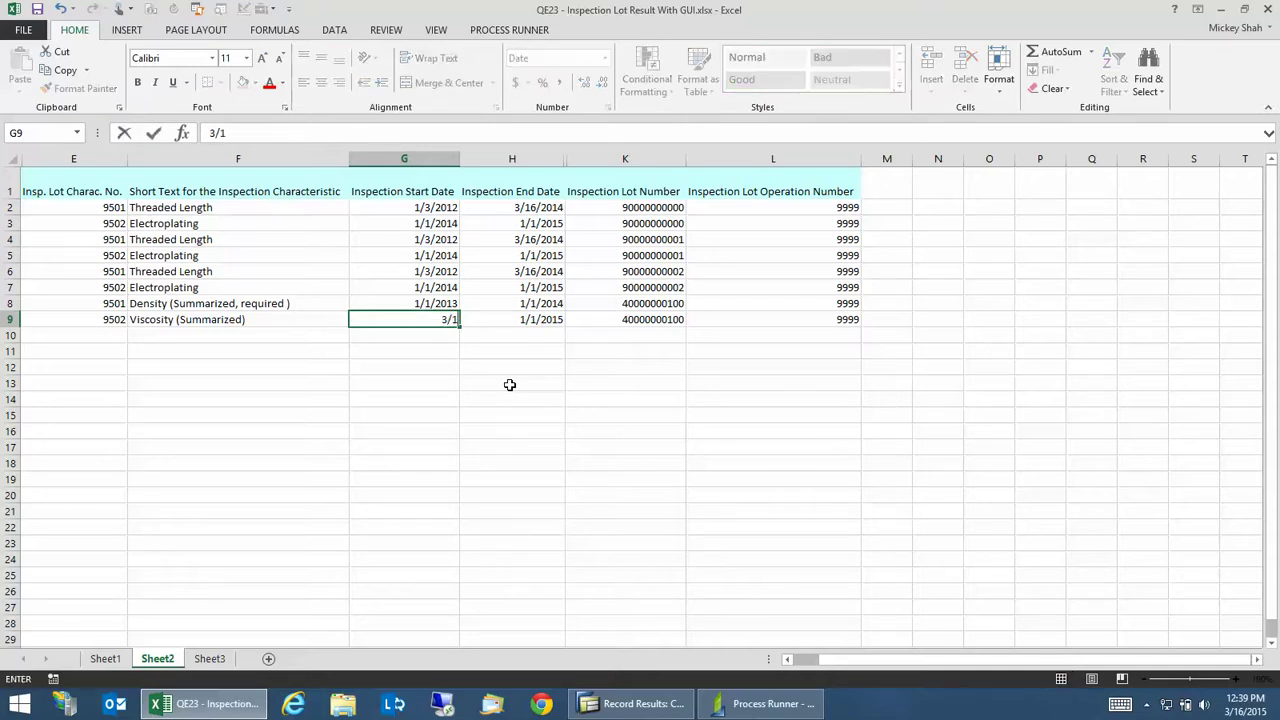
type("6/2015")
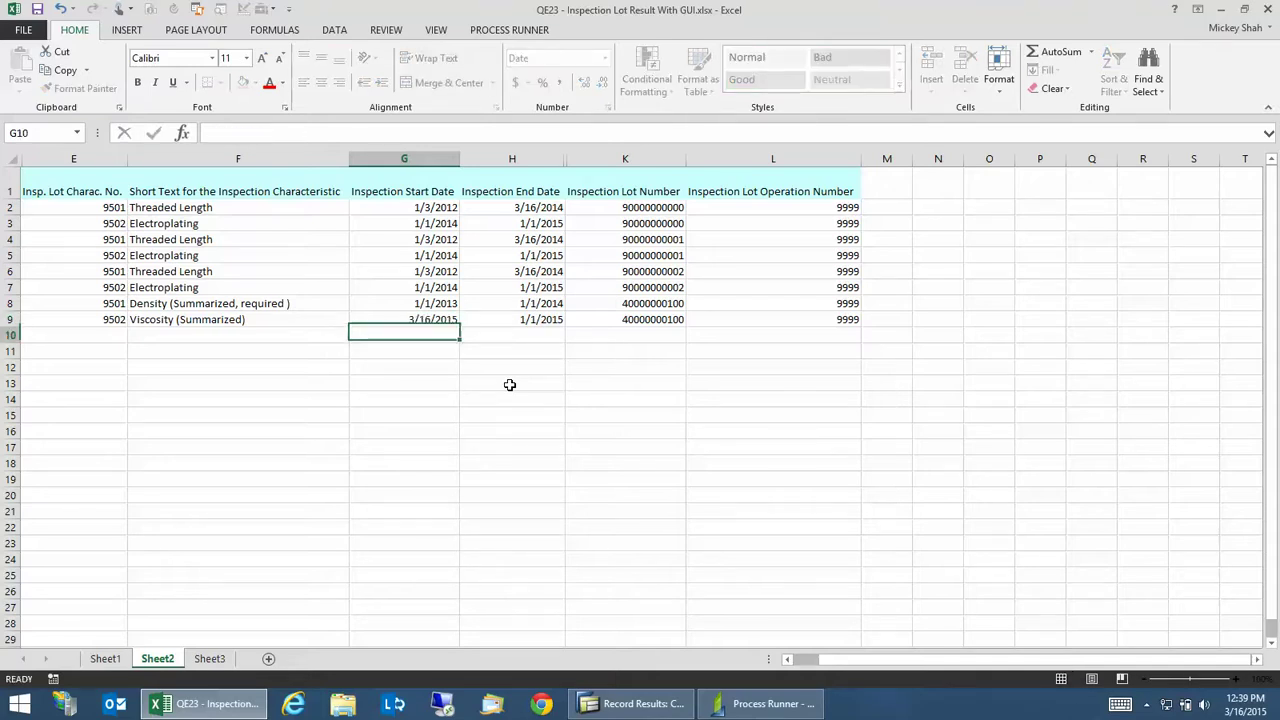
key("Tab")
type("4/")
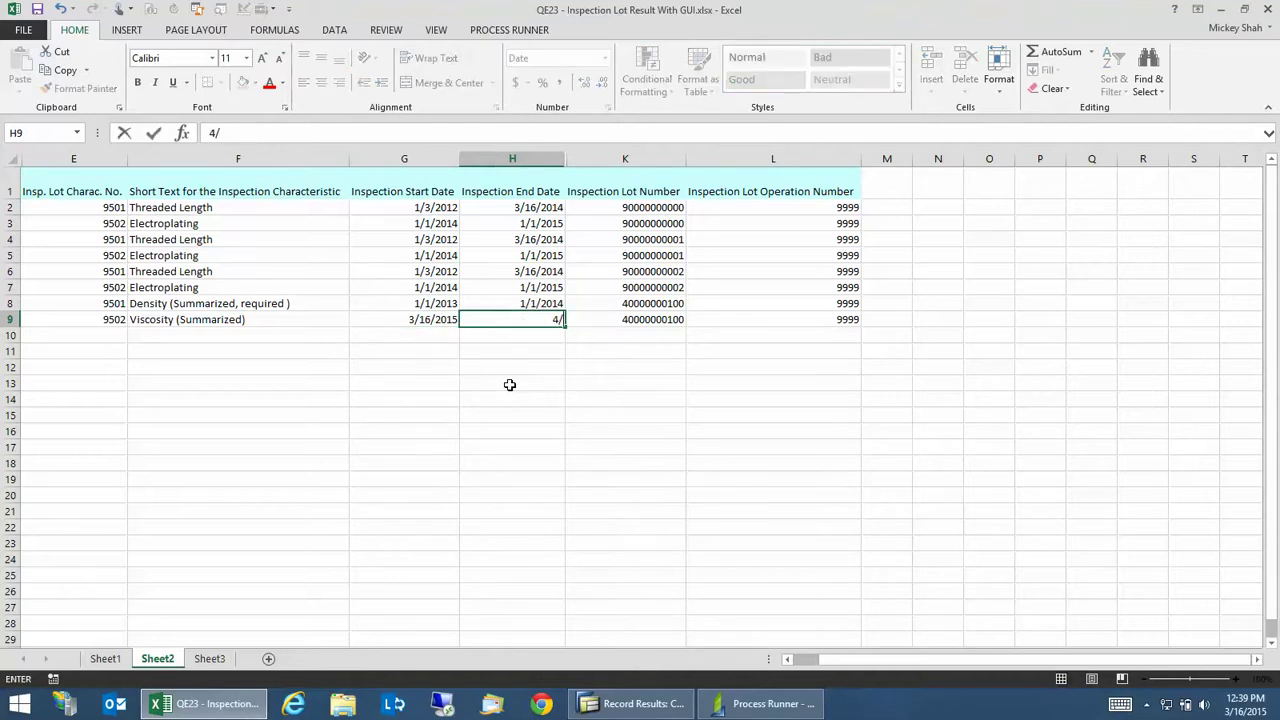
type("16/2015")
key("Return")
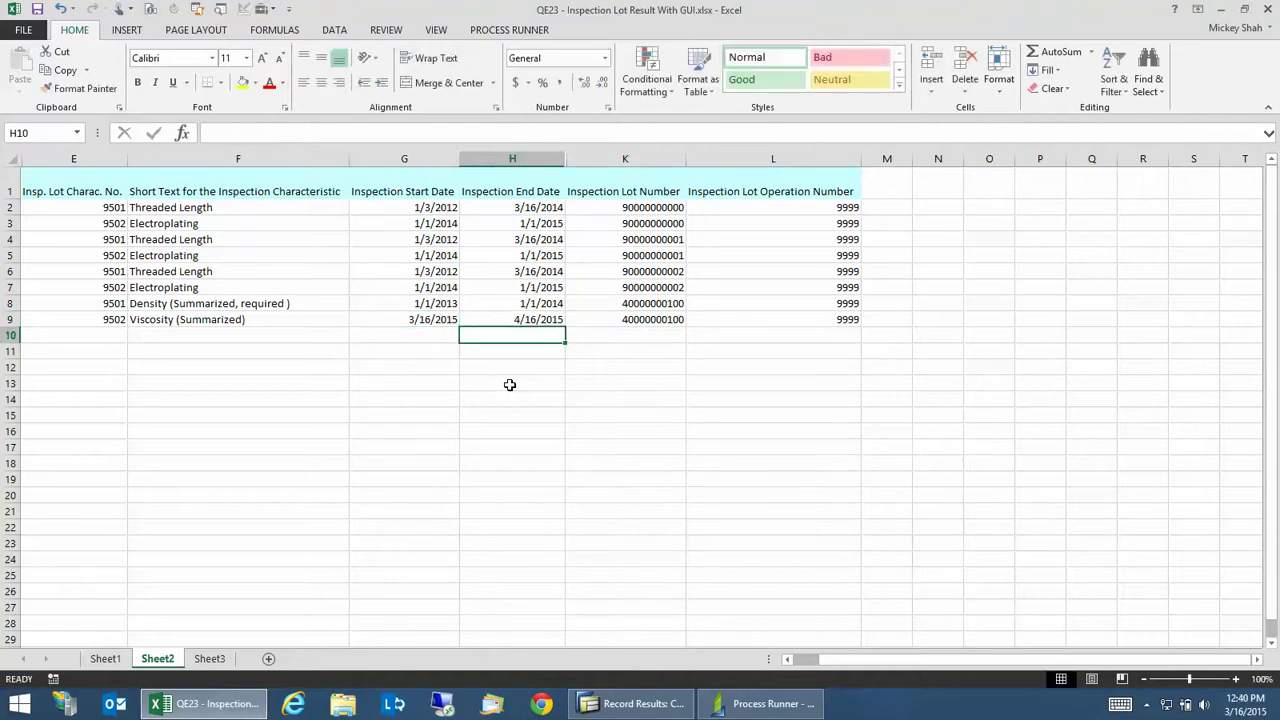
Copy the Density and Viscosity start and end dates over the dates of the three Threaded Length and Electroplating row pairs, G2:H7
key("Up")
key("Left")
key("Up")
key("shift+Down")
key("shift+Right")
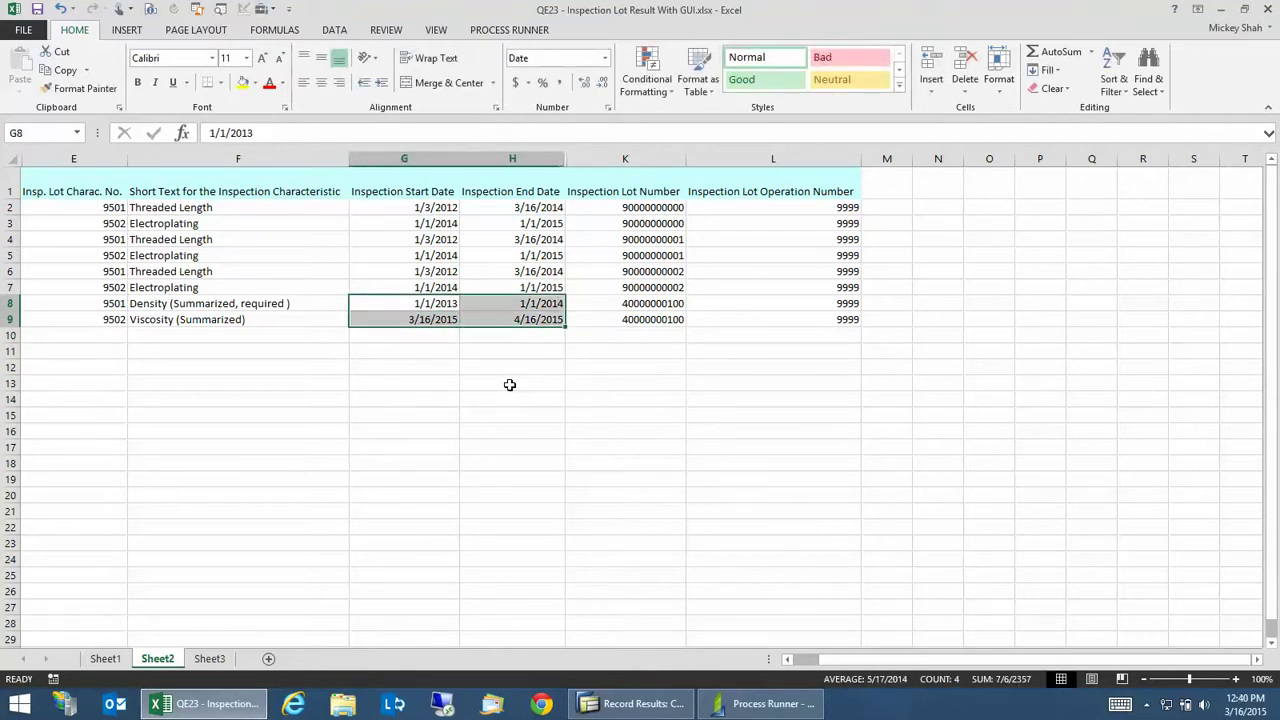
key("ctrl+c")
key("Up")
key("Up")
key("Up")
key("Up")
key("Up")
key("Up")
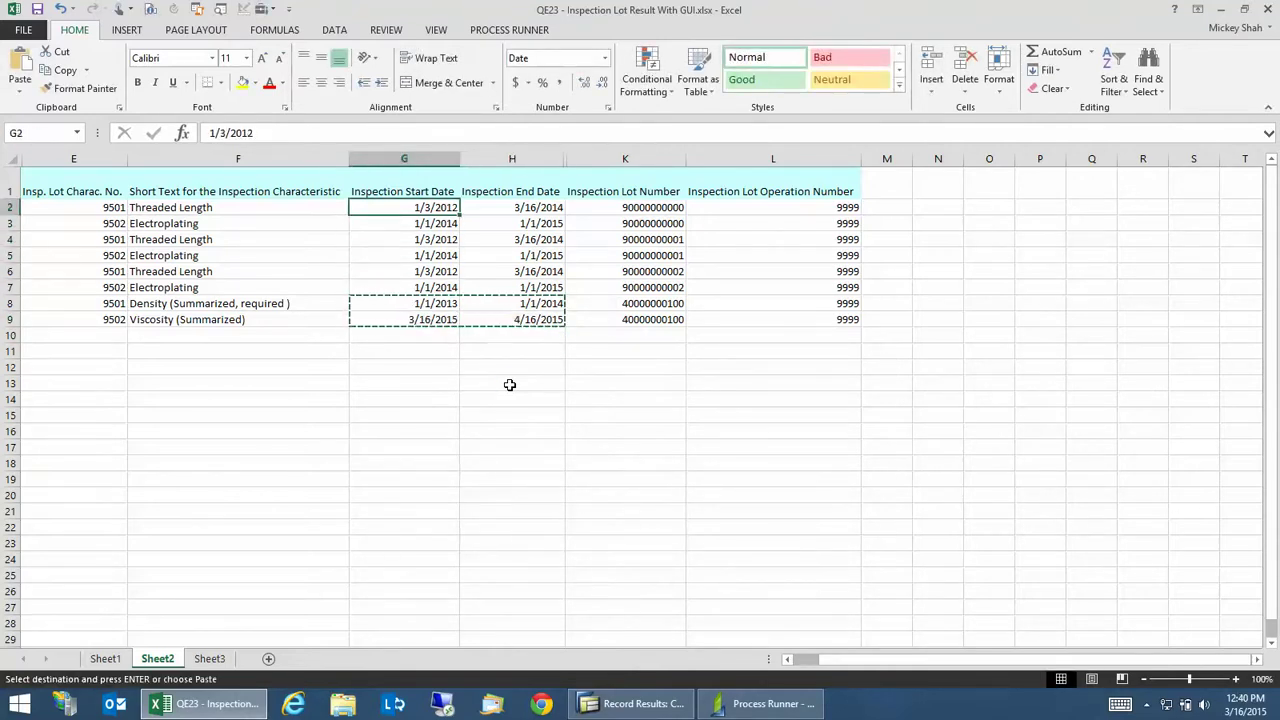
key("ctrl+v")
key("Down")
key("Down")
key("ctrl+v")
key("Down")
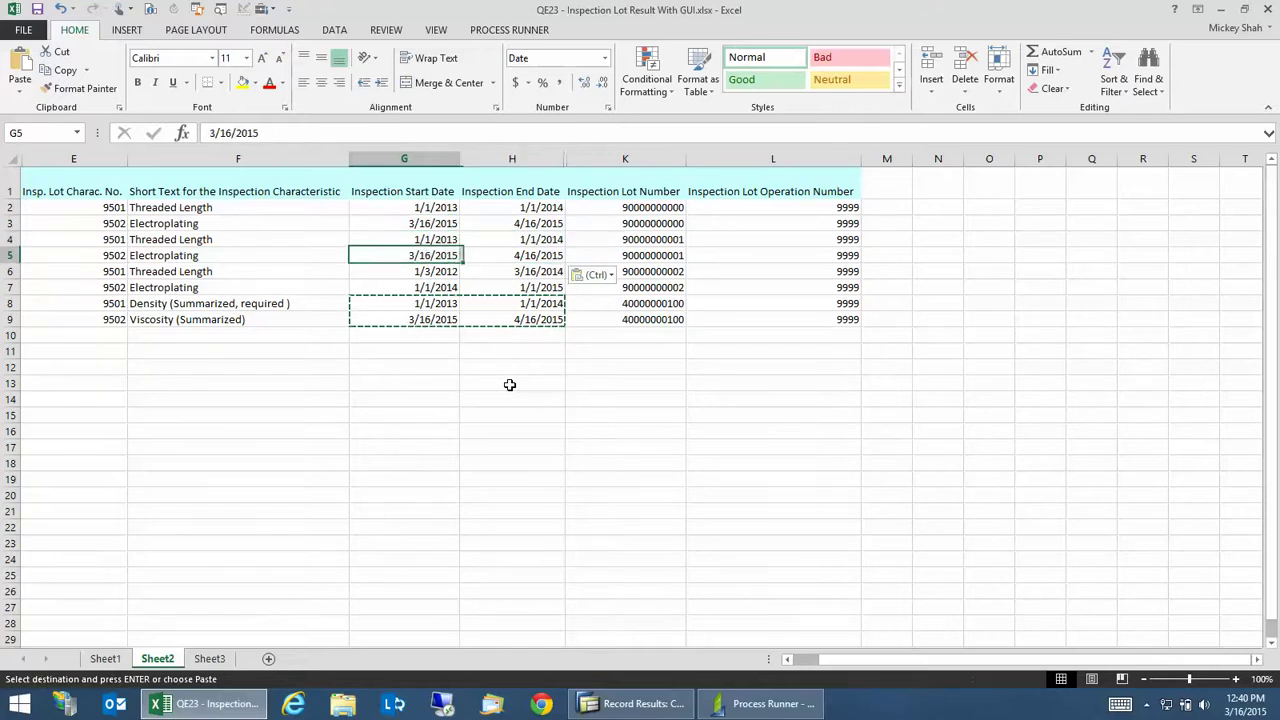
key("Down")
key("ctrl+v")
Review the inspection start dates in rows 2 to 9 and the corresponding inspection lot numbers
key("Up")
key("Up")
key("Up")
key("Up")
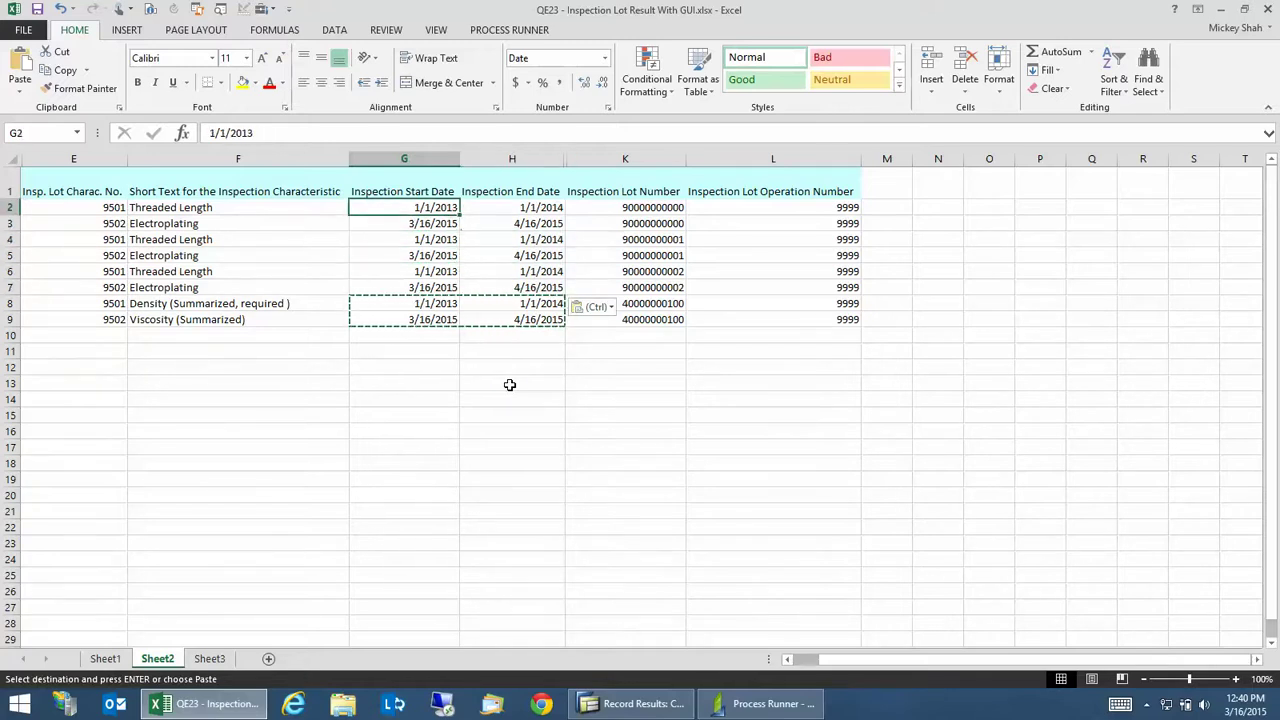
key("Down")
key("Down")
key("Down")
key("Down")
key("Down")
key("Down")
key("Down")
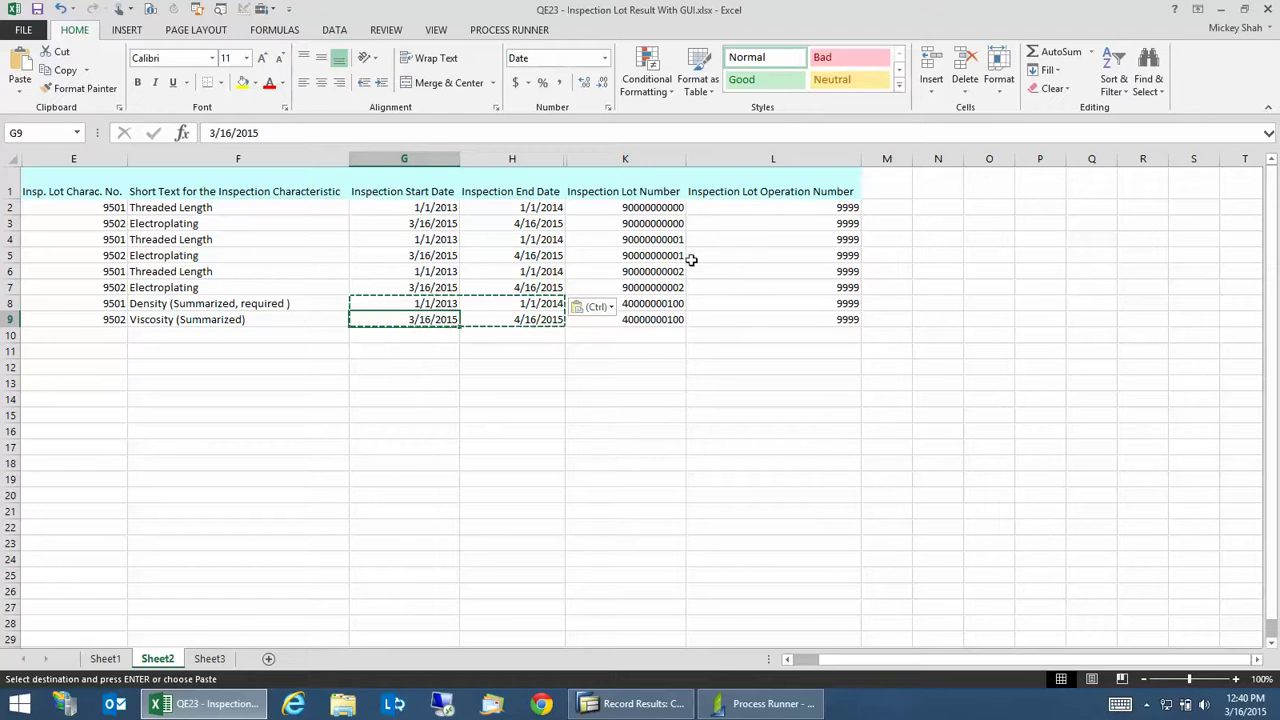
left_click_drag(634, 210, 640, 320)
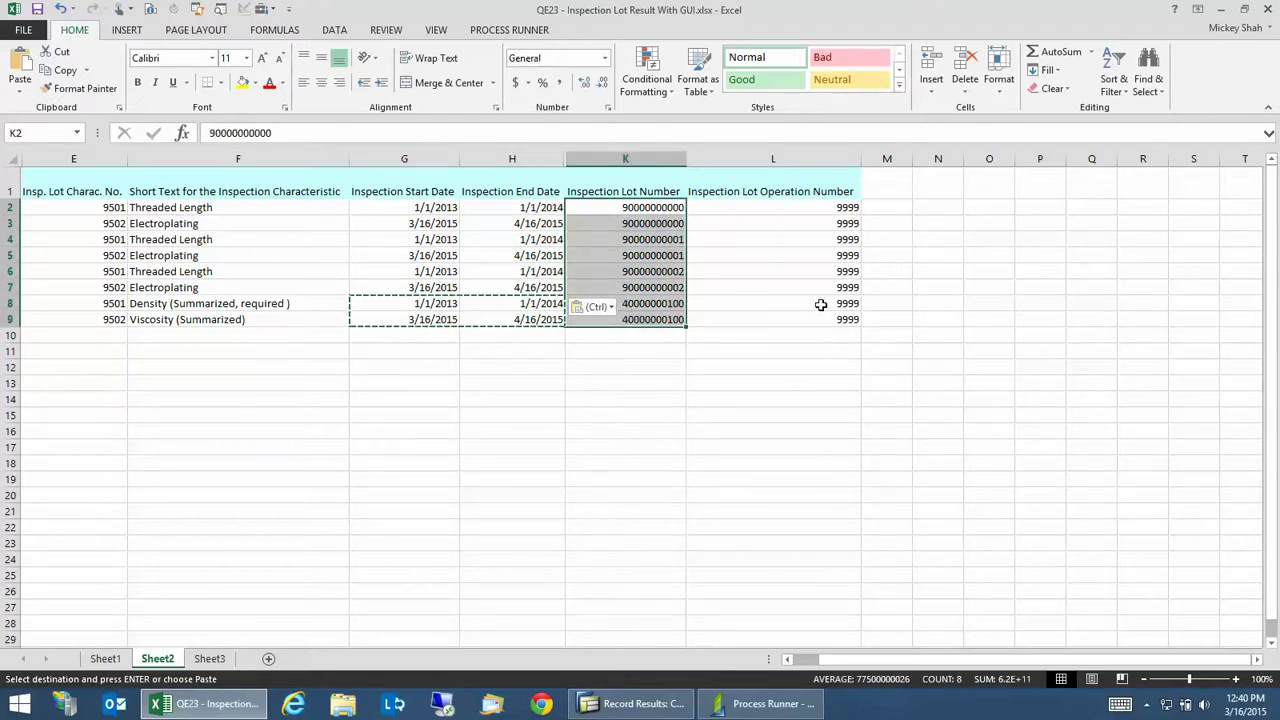
Switch to Process Runner, open the script 2-QE23 - Update Date for Inspection lot Result.isf, and check its source sheet name
left_click(772, 705)
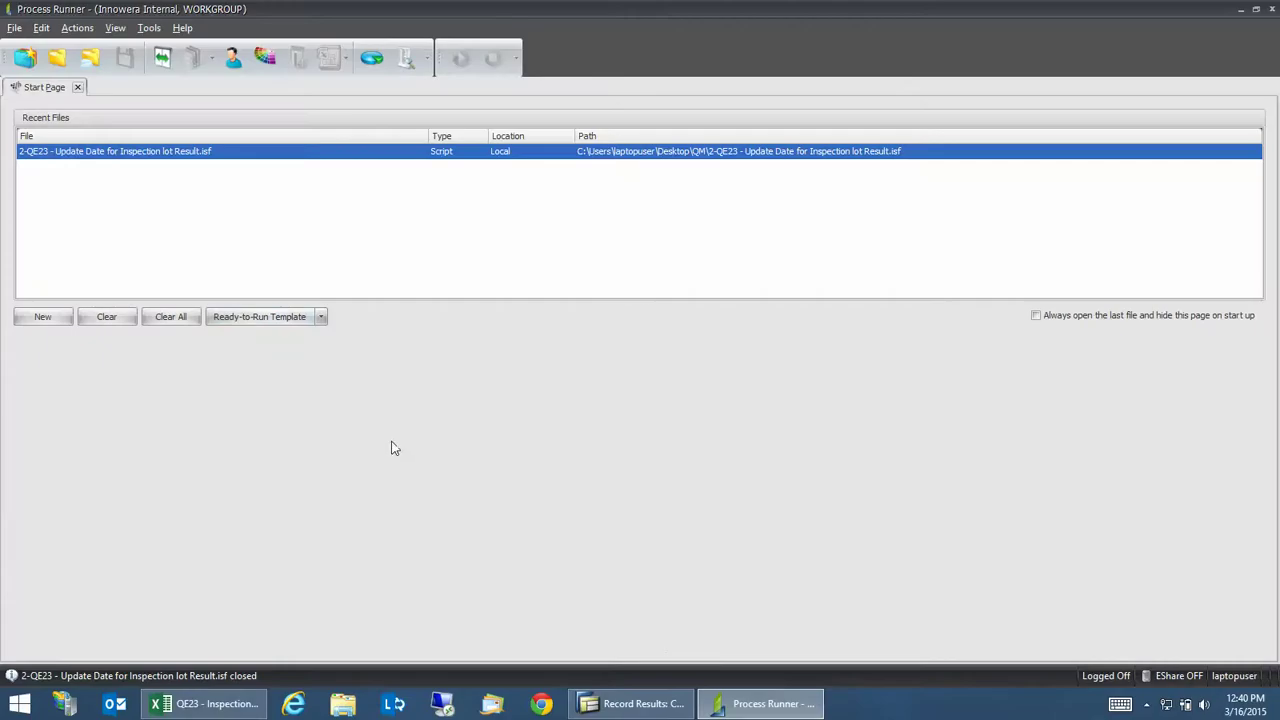
double_click(185, 152)
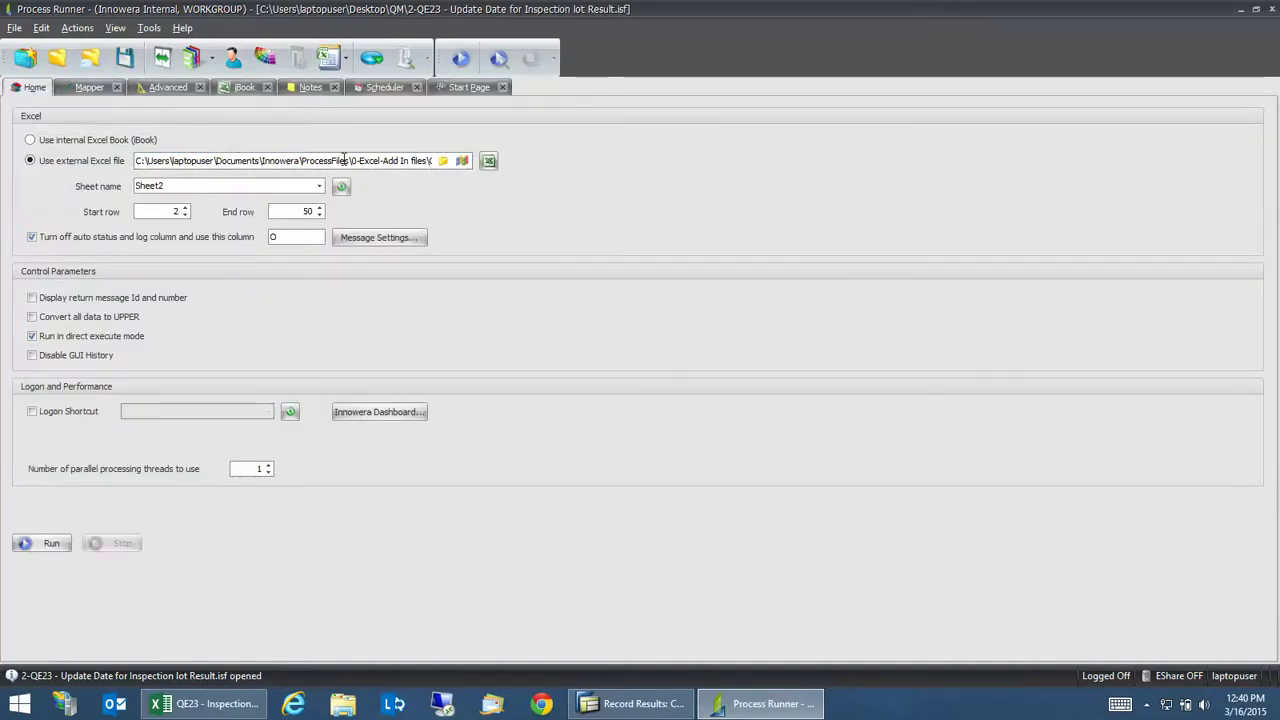
double_click(177, 185)
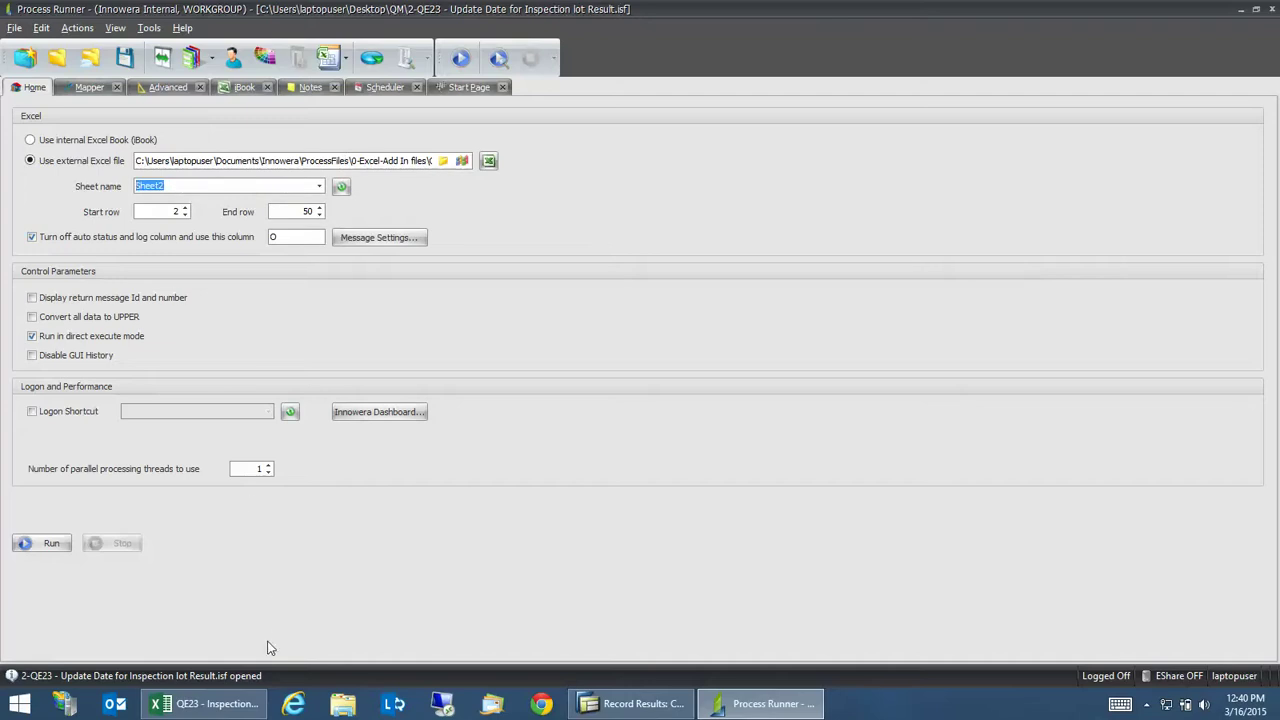
Check the script's source sheet against the Excel workbook, return to Process Runner, and start the script run
left_click(215, 711)
left_click(238, 399)
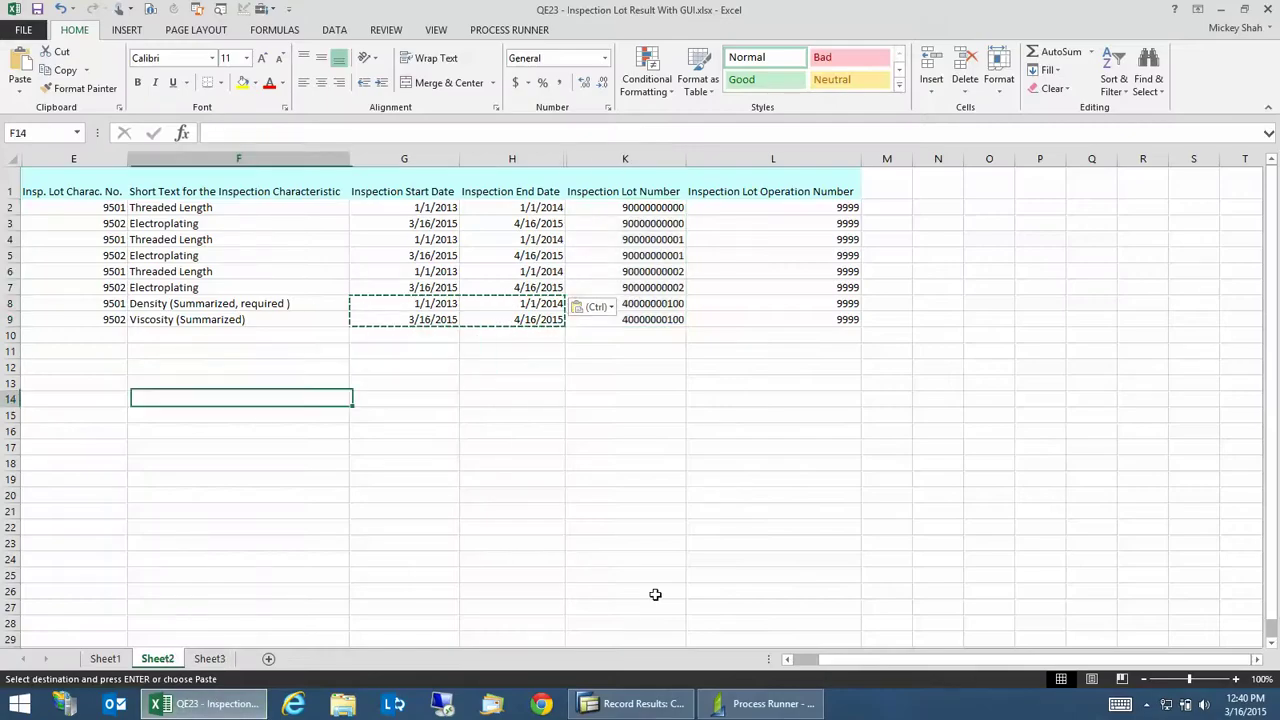
left_click(760, 703)
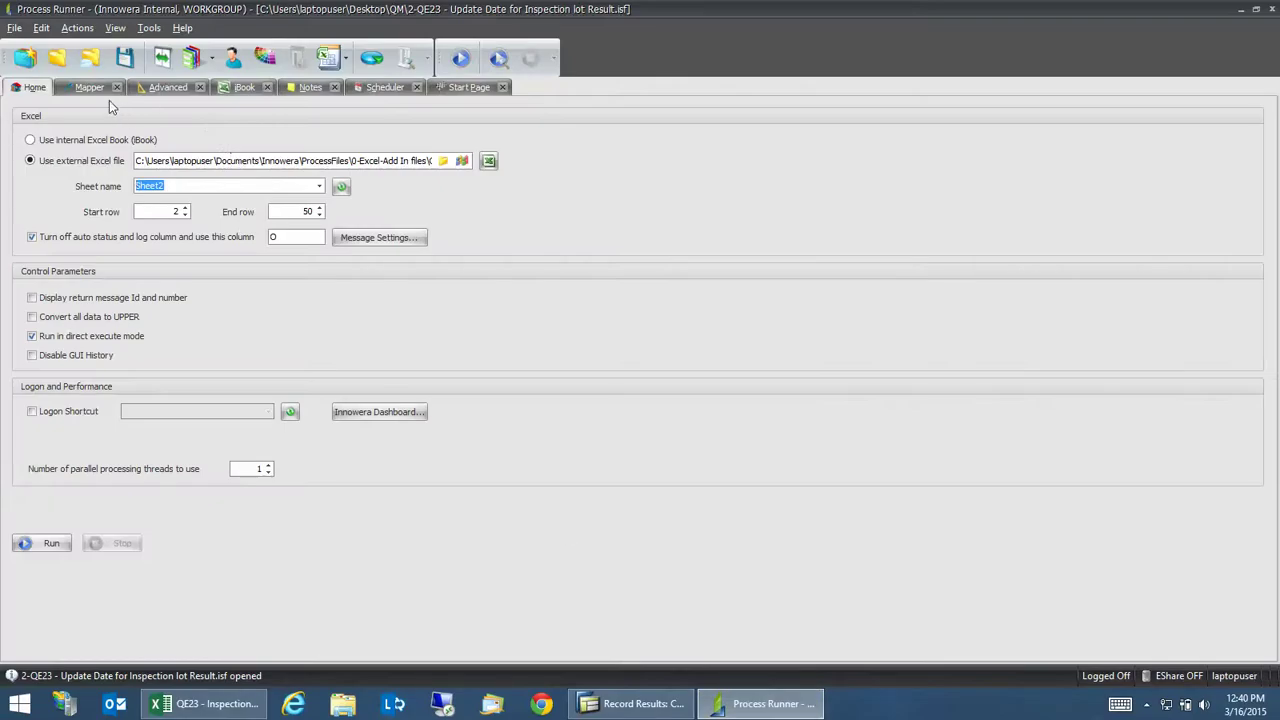
left_click(460, 60)
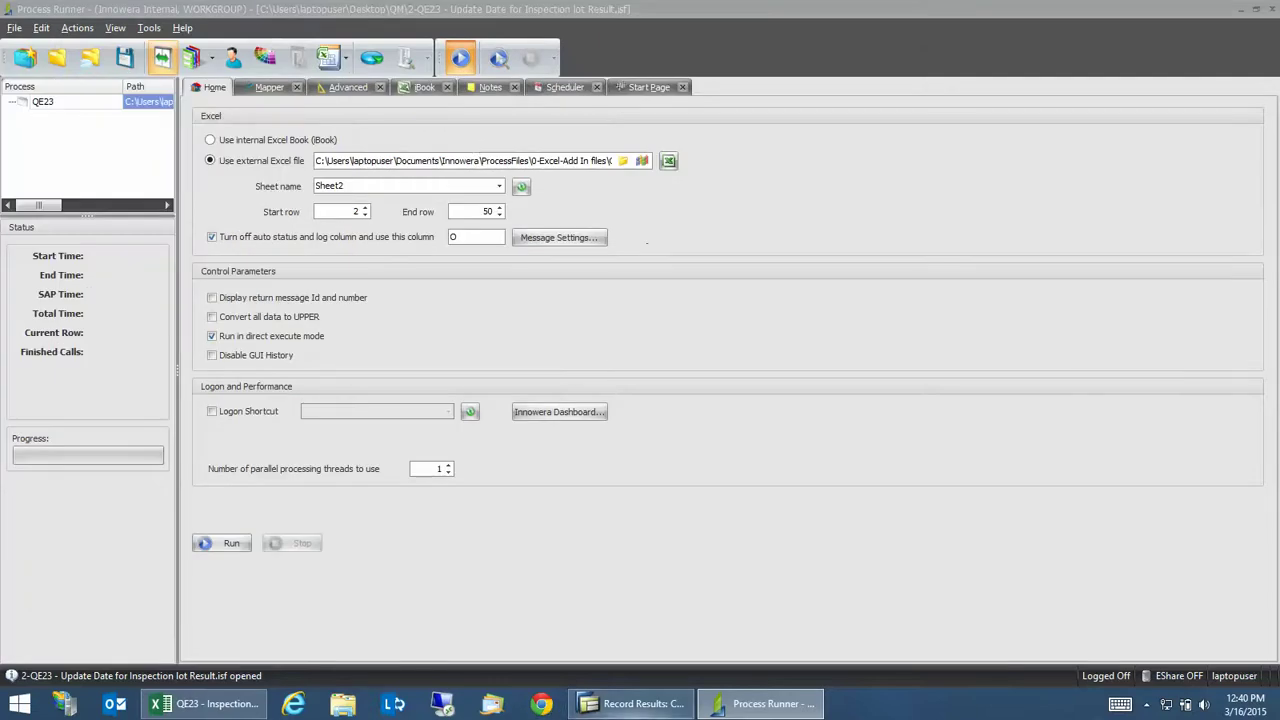
Switch to SAP, dismiss the Viscosity inspection date details unchanged, and exit Record Results to the SAP Easy Access screen
left_click(625, 706)
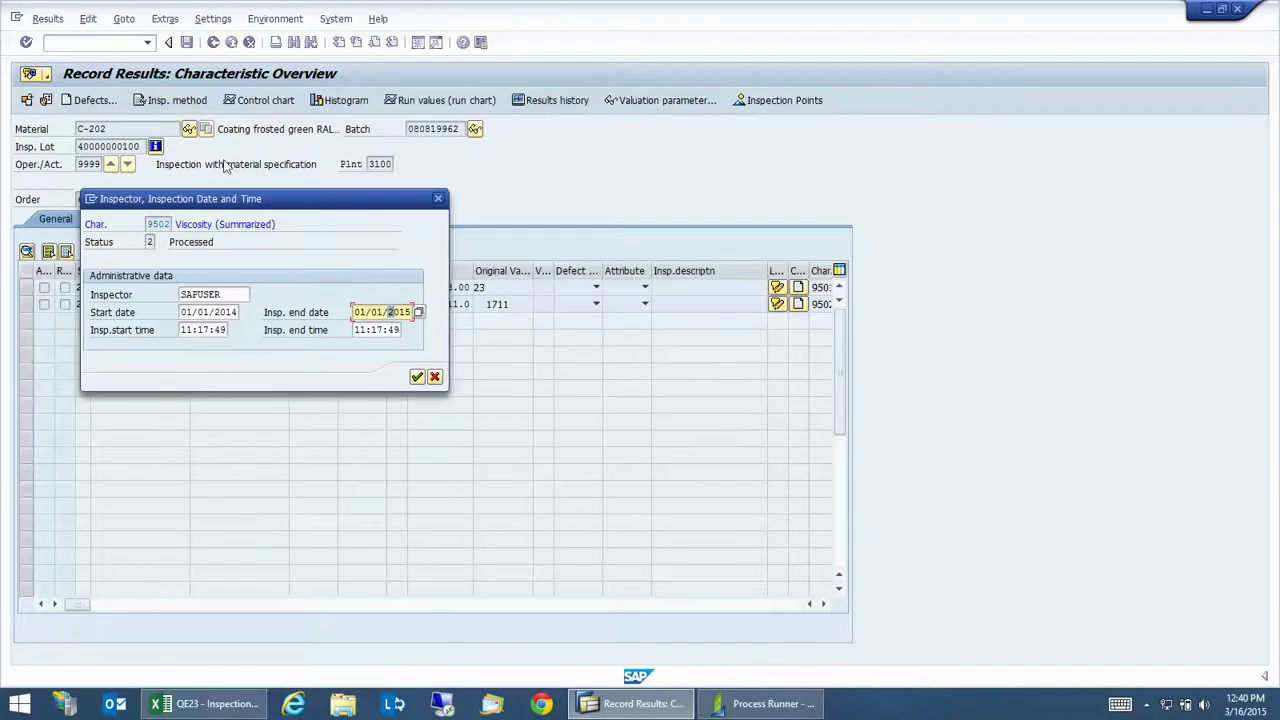
left_click(435, 378)
left_click(230, 43)
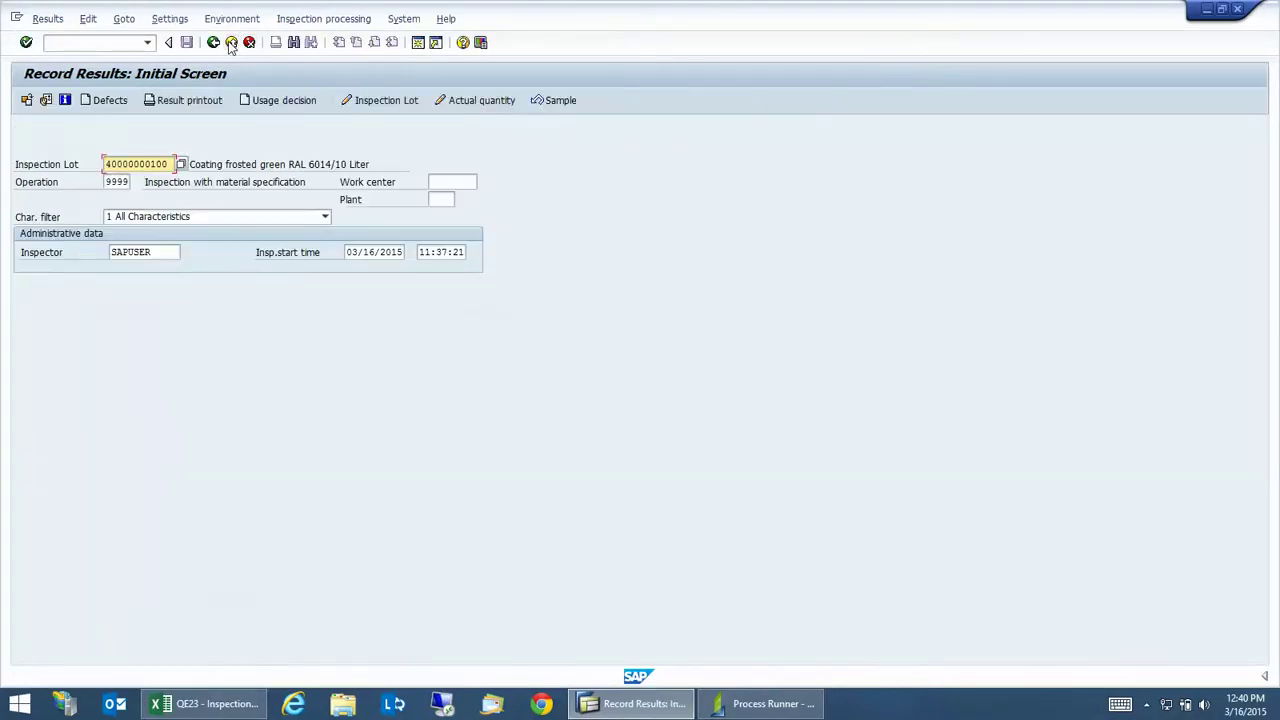
left_click(231, 43)
Return to Process Runner and run the script in the existing SystemDM0 - 800 SAP GUI session at transaction SESSION_MANAGER
left_click(760, 704)
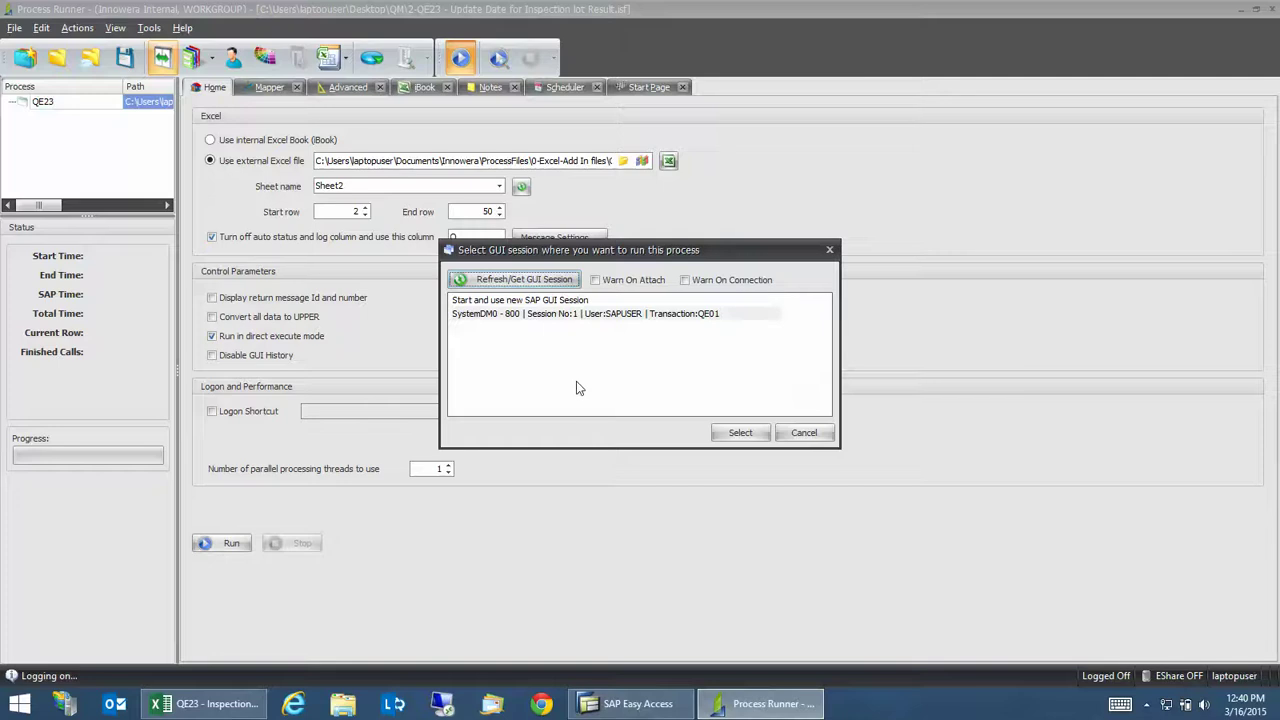
left_click(563, 318)
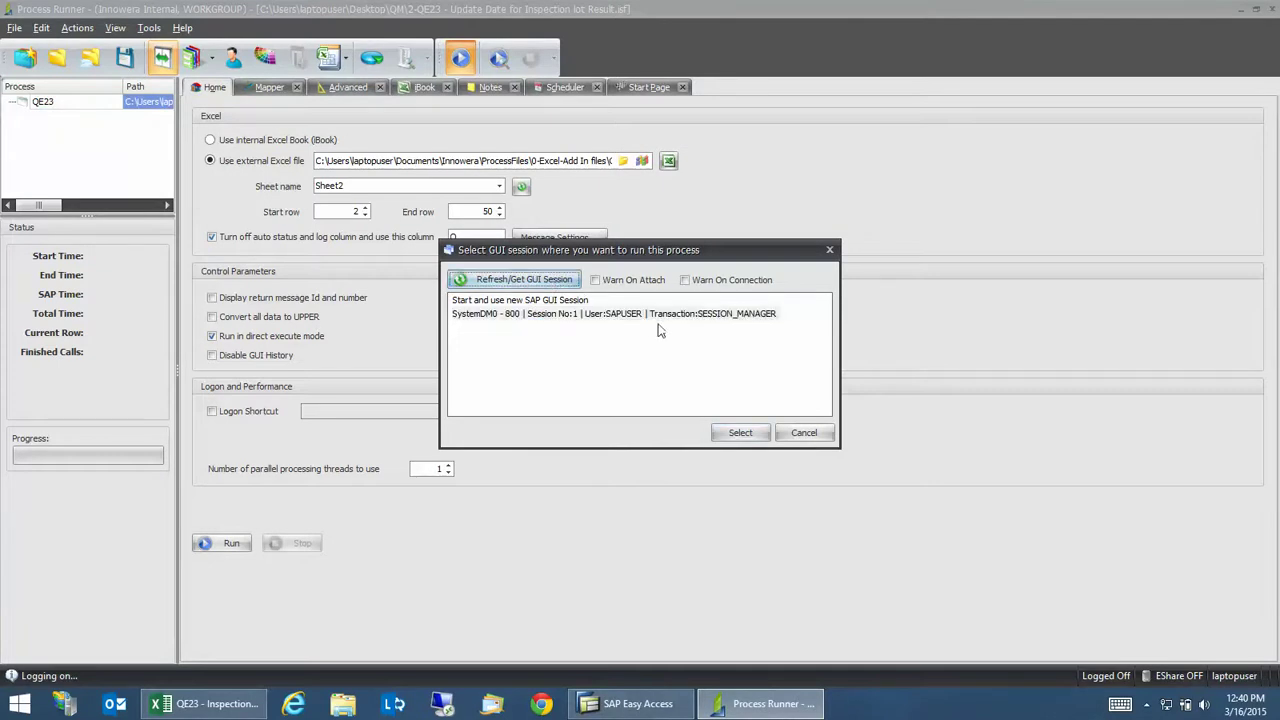
left_click(669, 318)
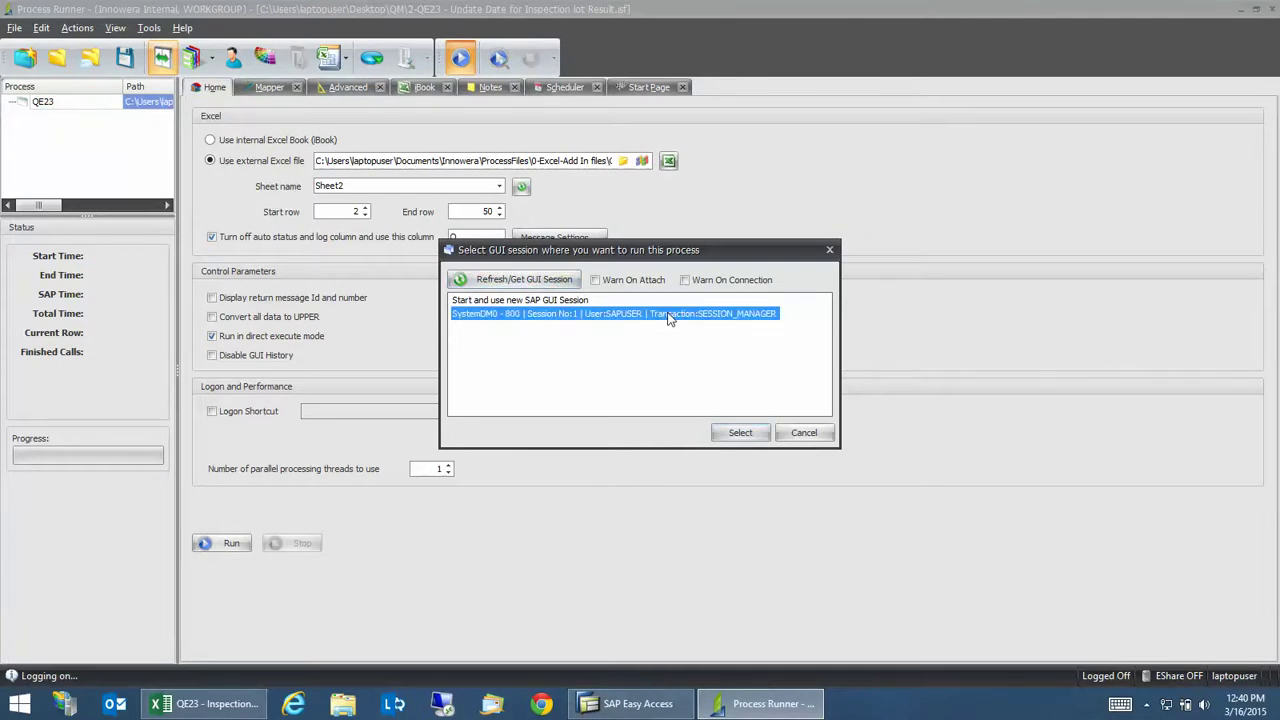
left_click(740, 433)
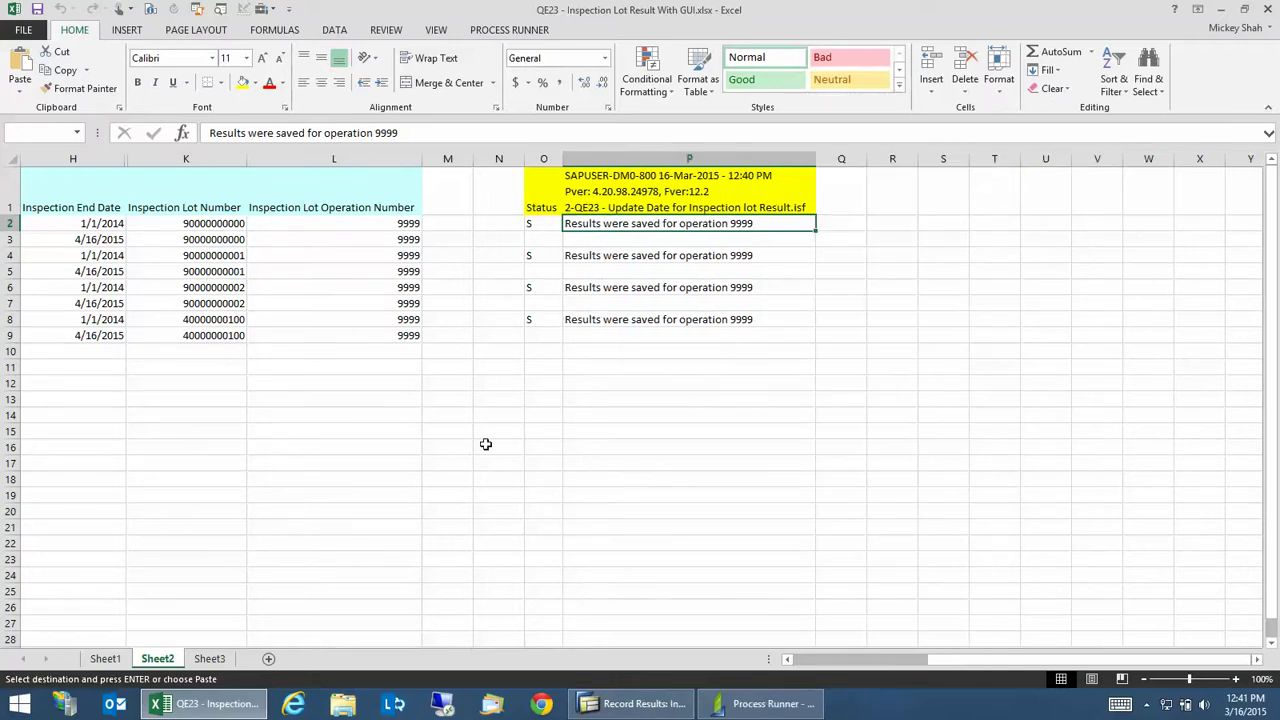
Review the run log in Sheet2 together with the Viscosity inspection start and end dates in row 9
left_click(788, 660)
left_click(788, 660)
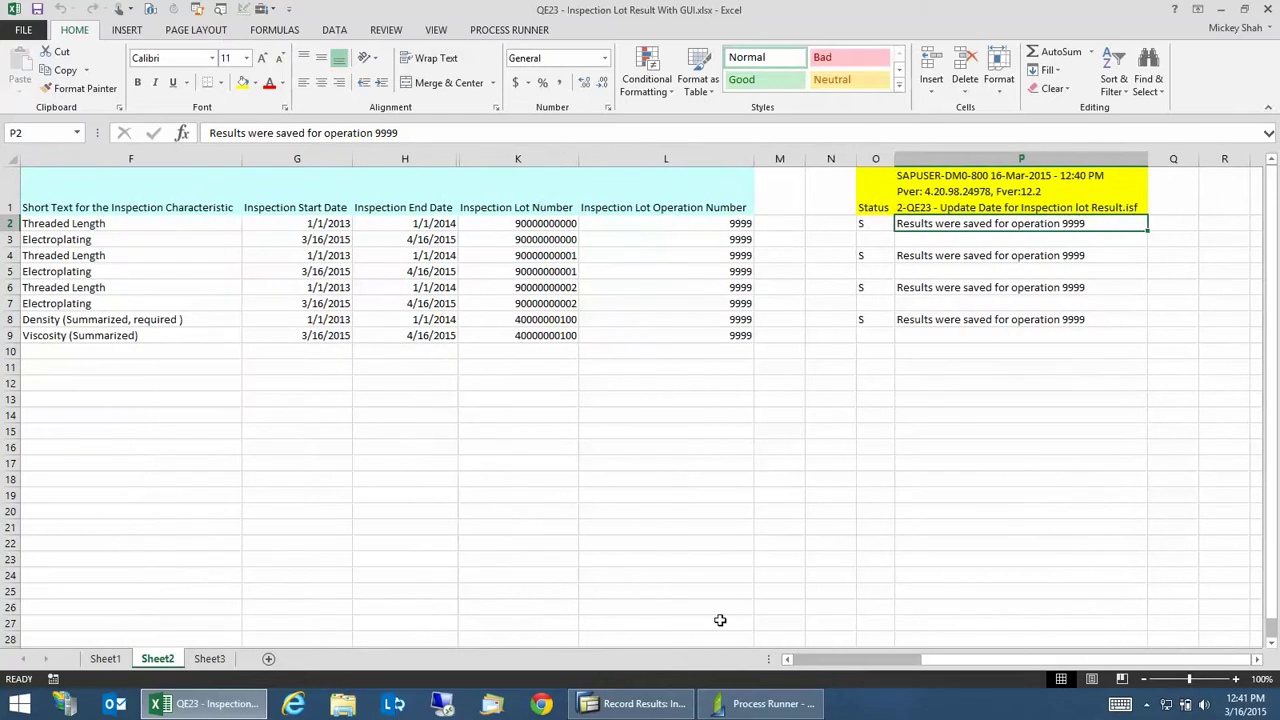
left_click(314, 336)
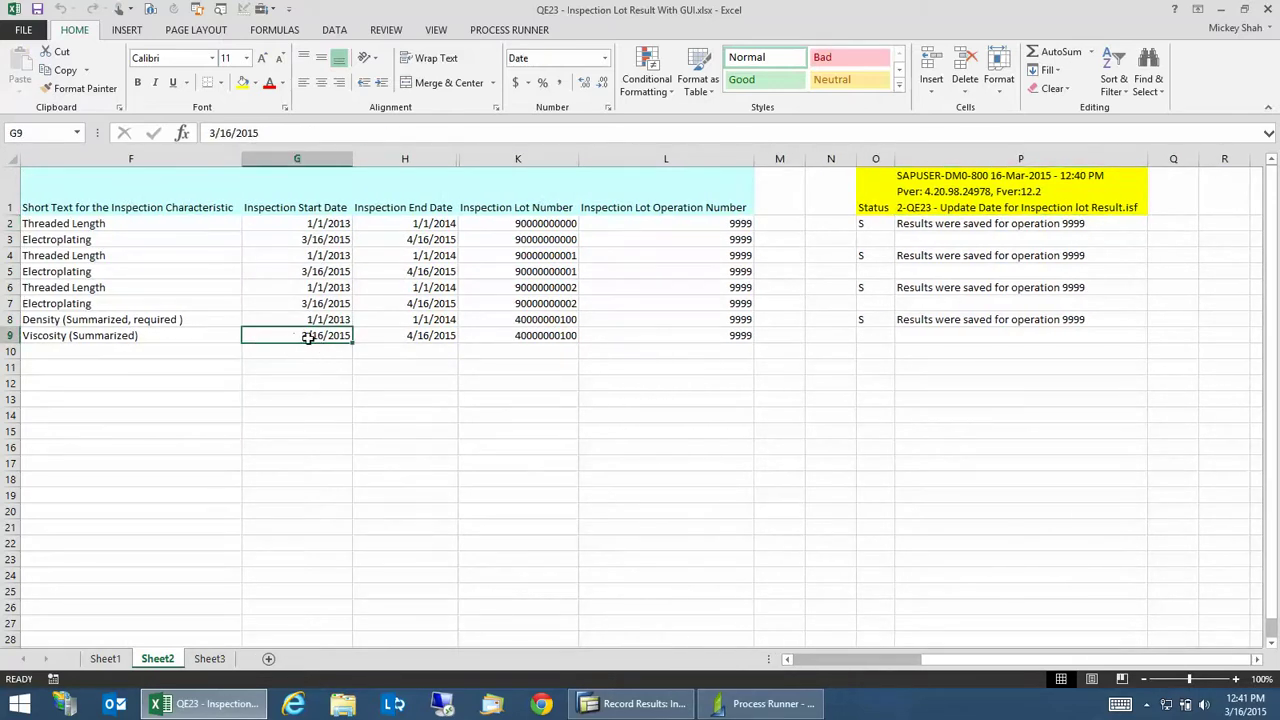
left_click(418, 340)
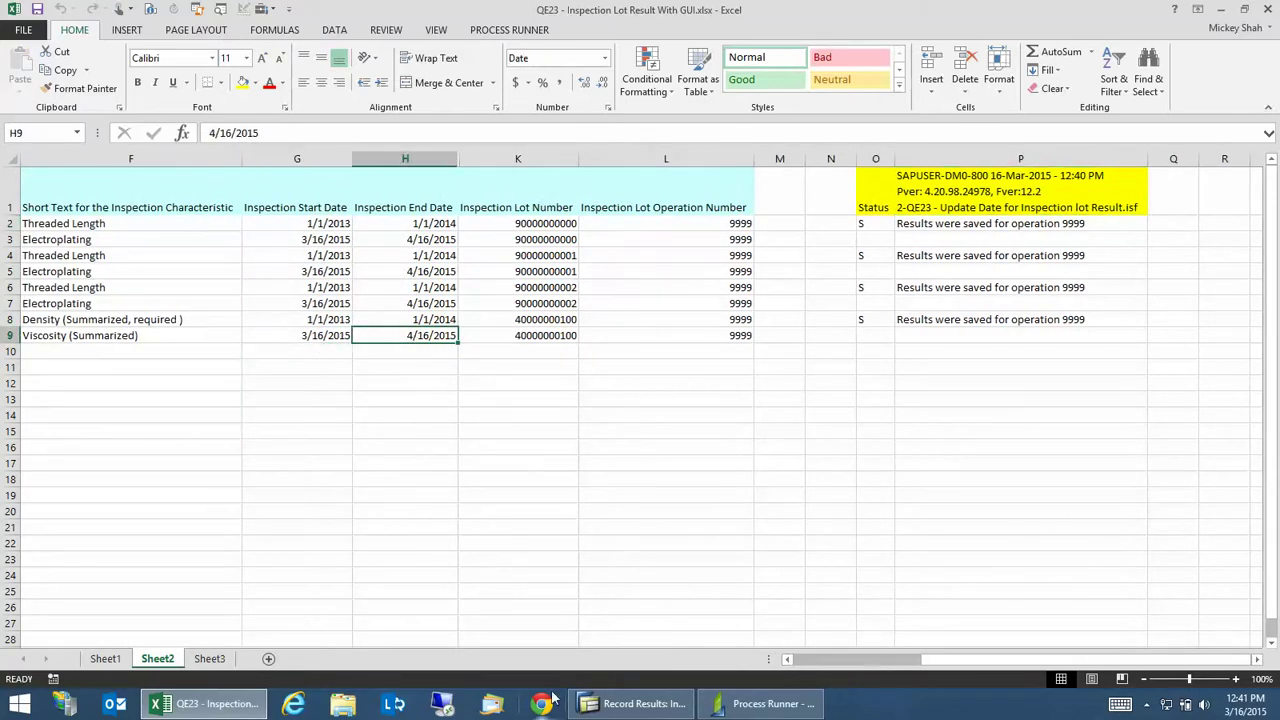
Copy the Viscosity row's inspection lot number from K9 and open that lot's results in SAP Record Results
left_click(645, 704)
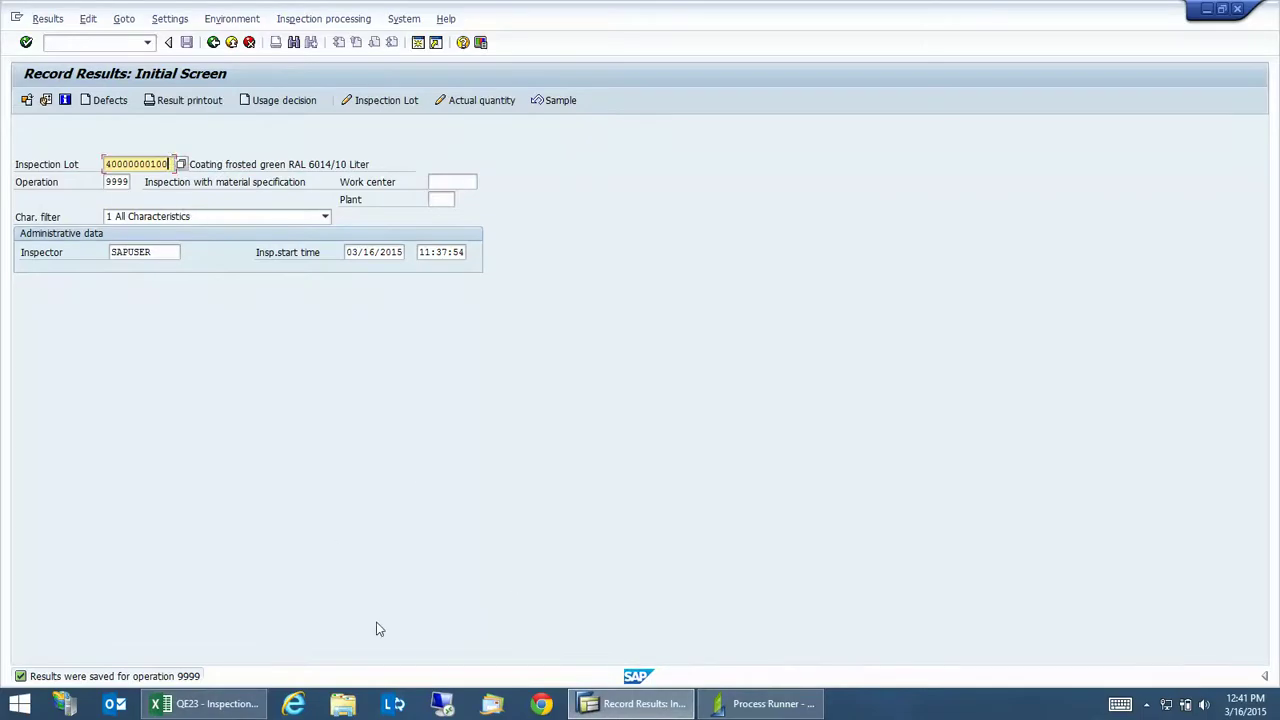
left_click(236, 705)
left_click(538, 337)
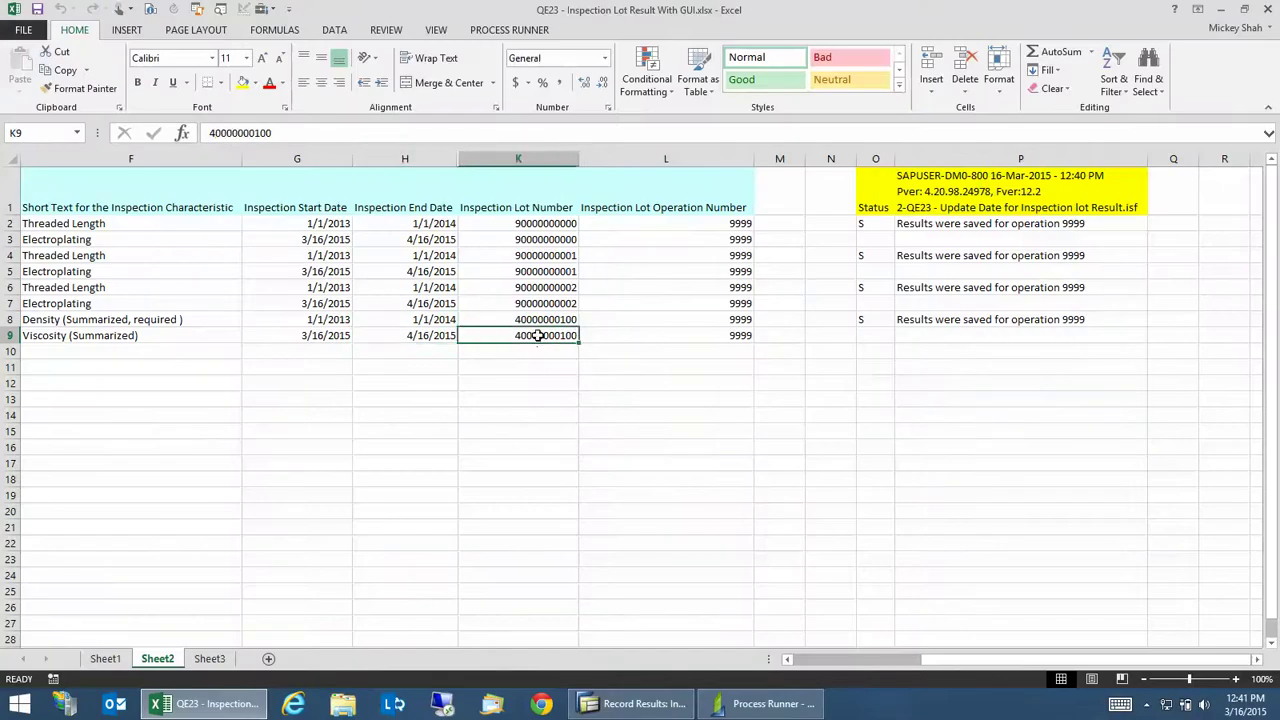
key("ctrl+c")
key("alt+Tab")
left_click(147, 163)
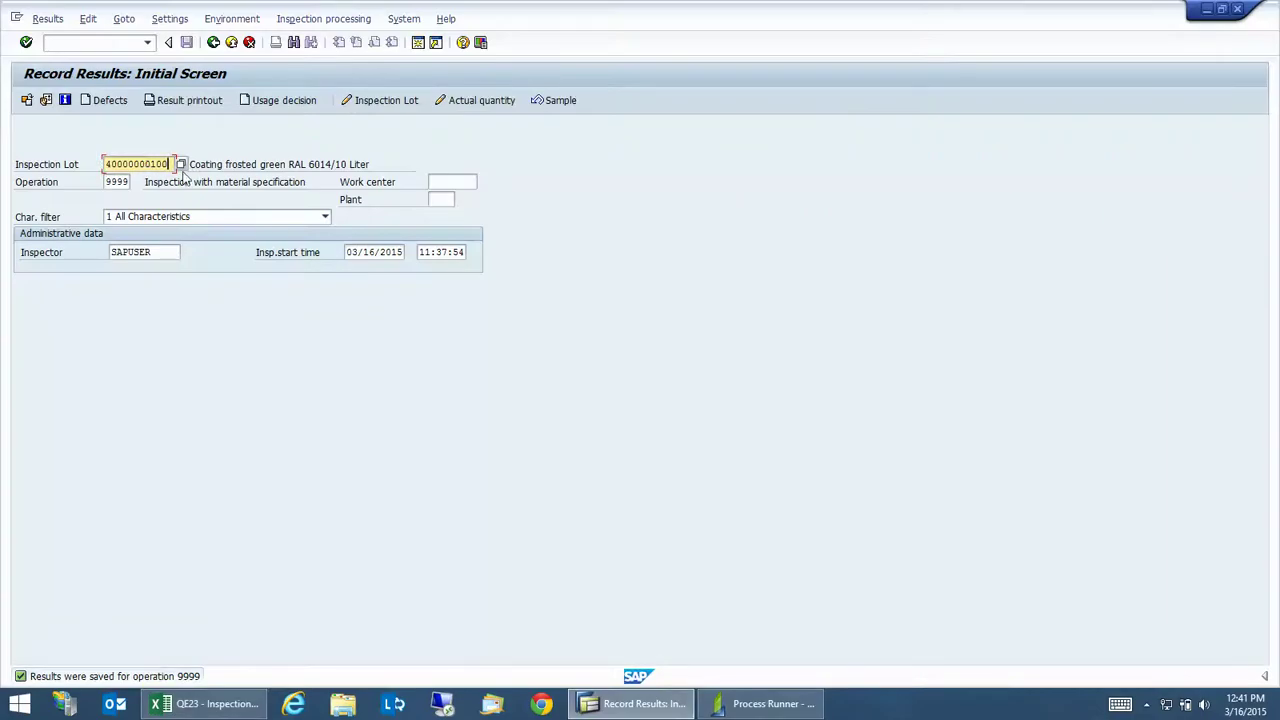
key("ctrl+v")
key("Return")
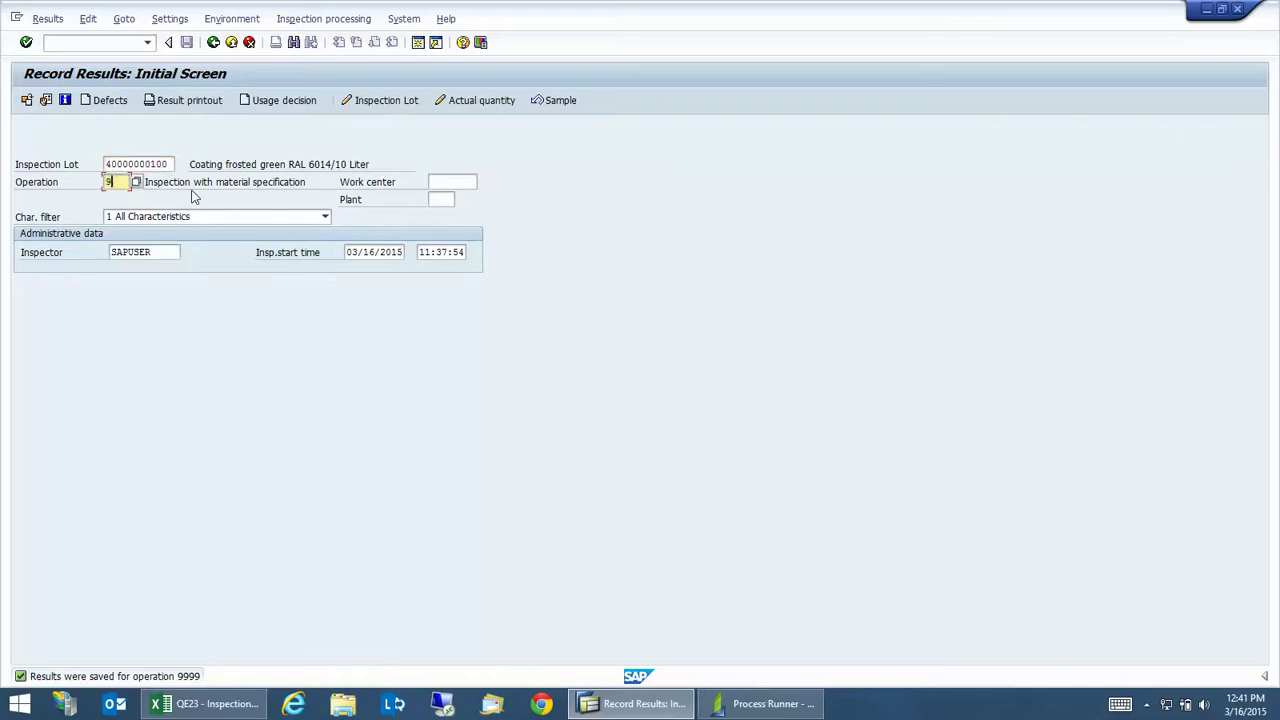
key("Return")
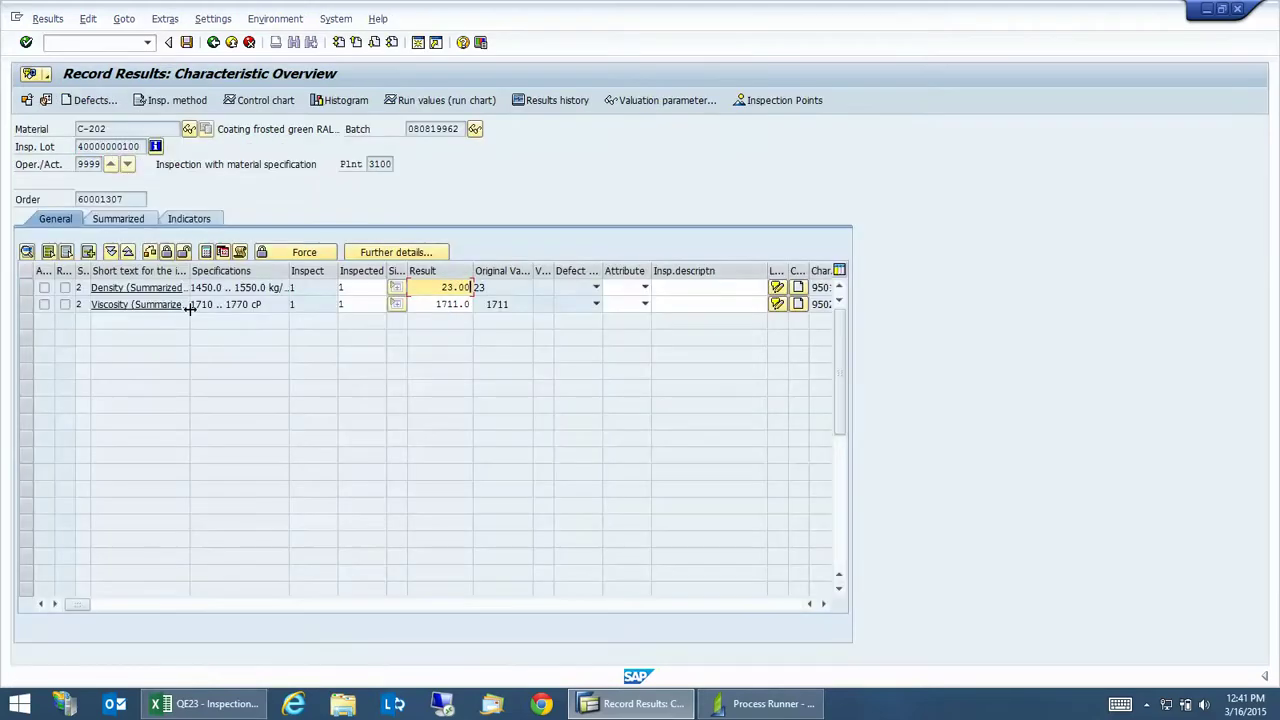
Check the inspection start and end dates of the Viscosity characteristic, leaving its date and time details unchanged
left_click(219, 304)
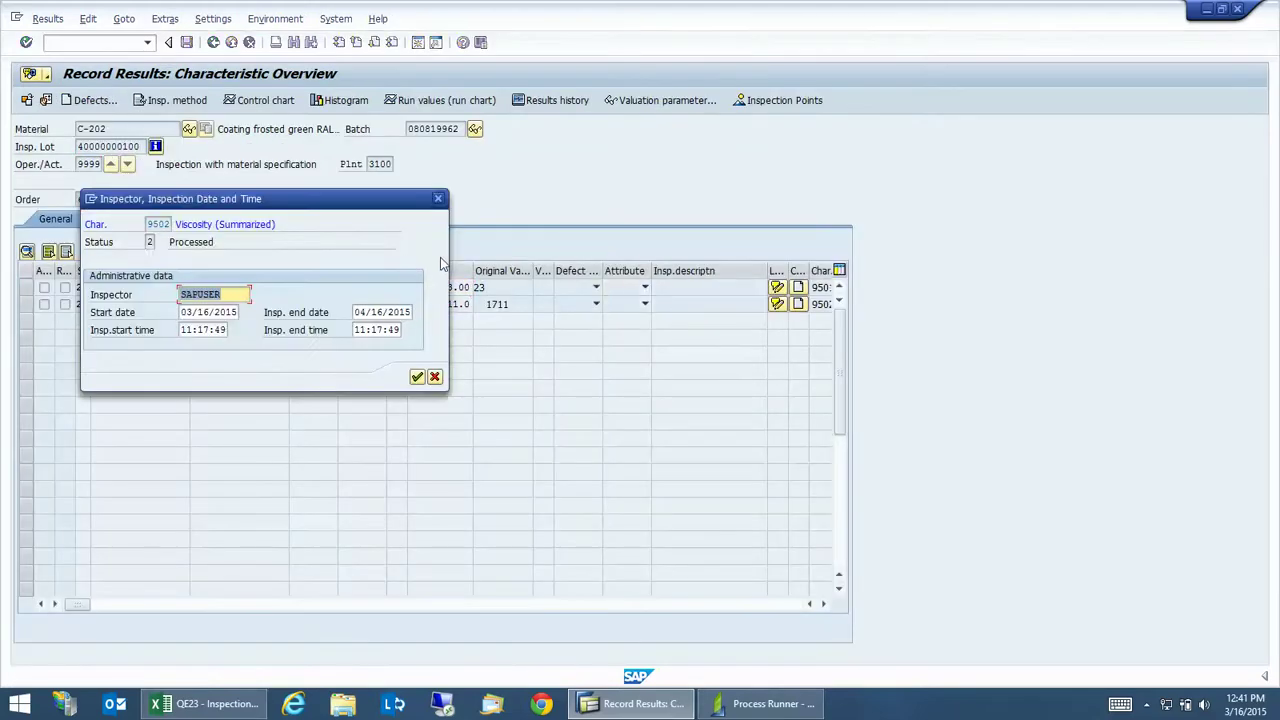
left_click(224, 253)
left_click(199, 316)
left_click(382, 312)
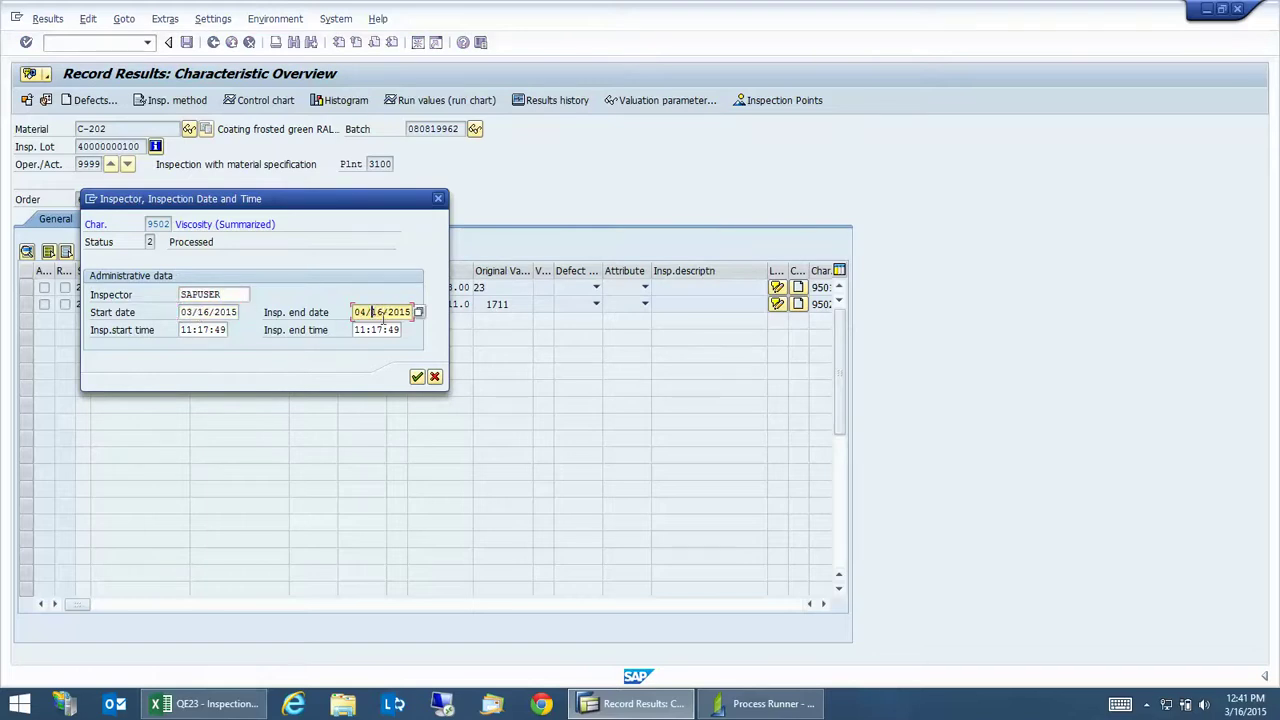
left_click(436, 377)
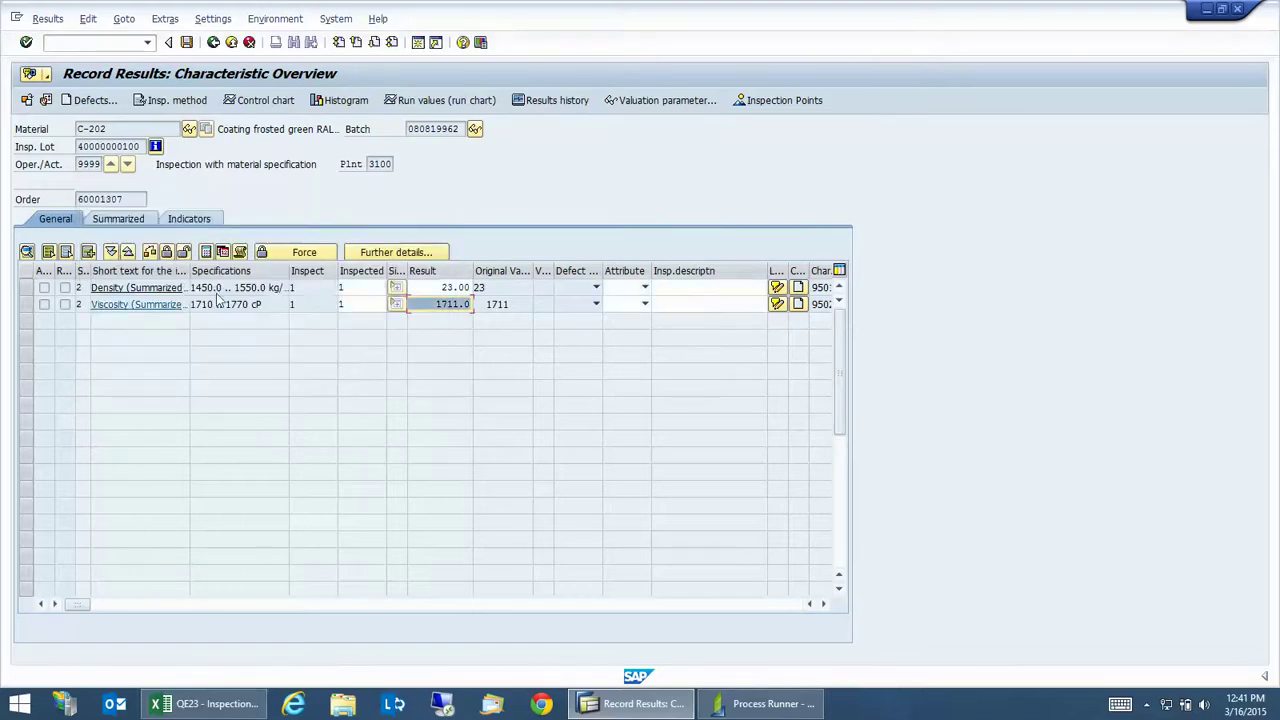
Check the Density characteristic's inspection start and end dates in SAP against row 8 of the Excel sheet
left_click(223, 253)
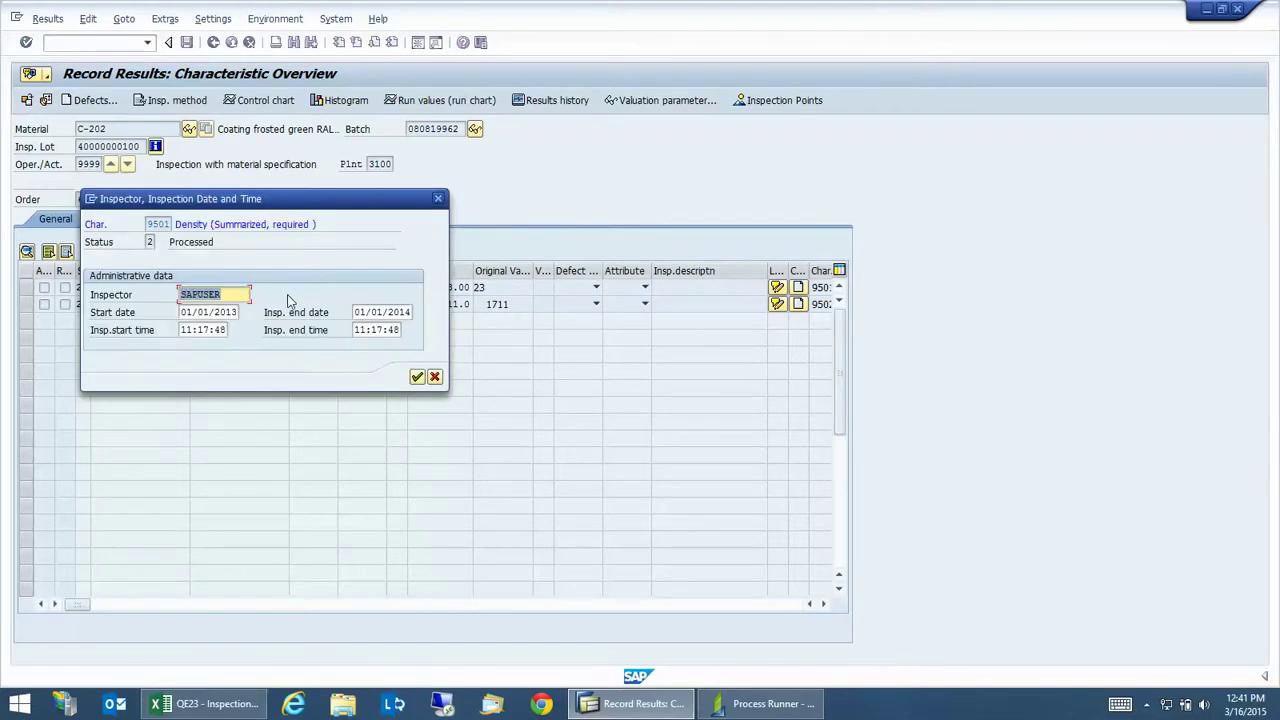
left_click(213, 312)
left_click(360, 313)
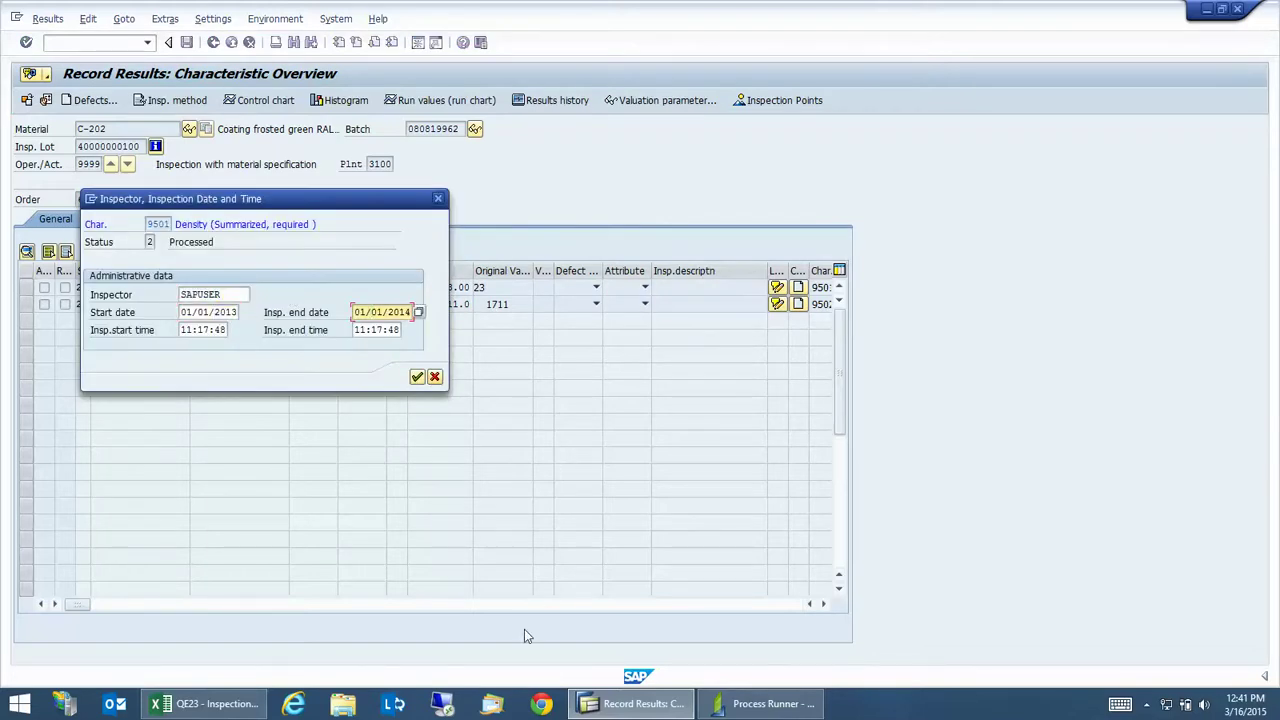
left_click(215, 703)
left_click(413, 321)
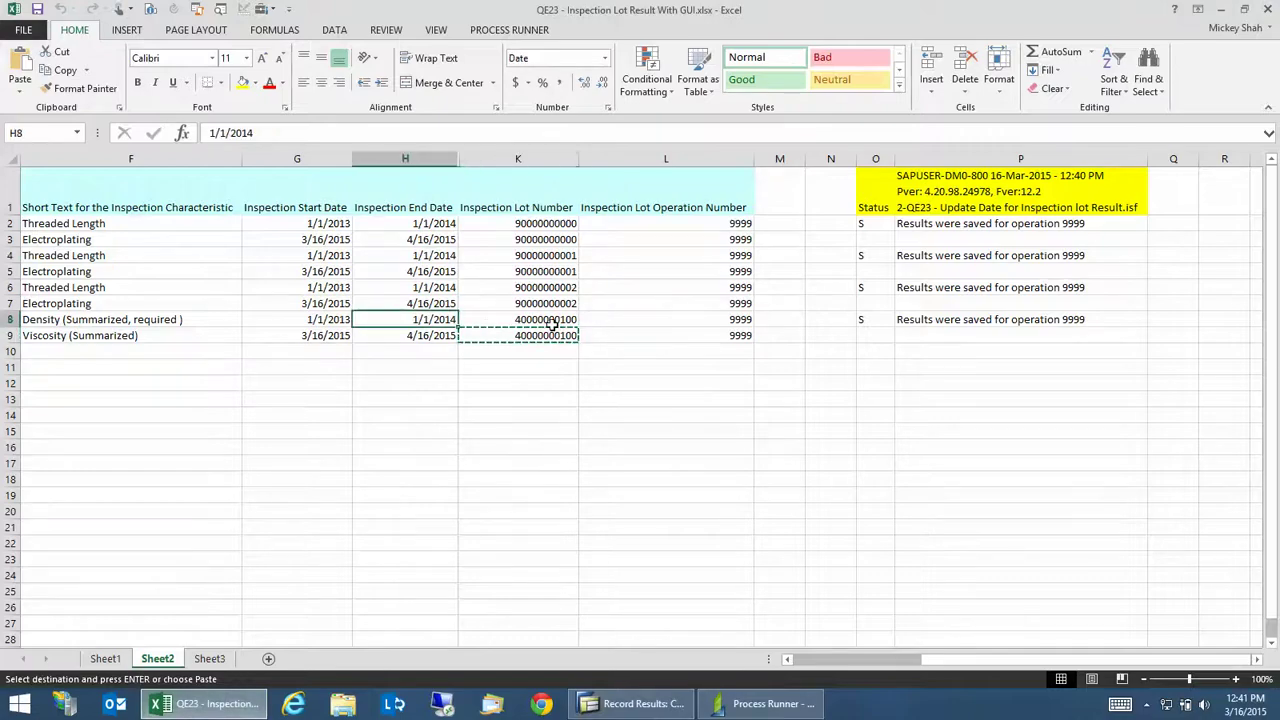
left_click(545, 319)
Copy the first inspection lot number from K2 and open that lot in SAP Record Results in place of the current lot
left_click(528, 222)
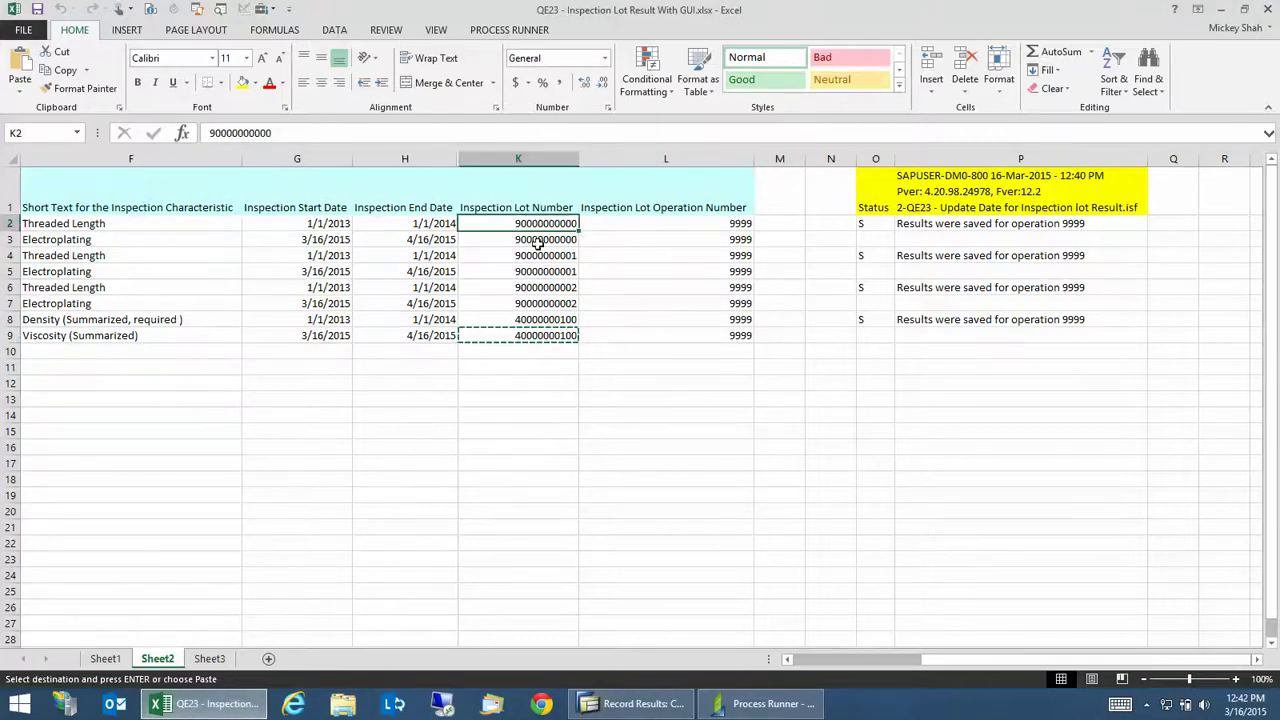
key("ctrl+c")
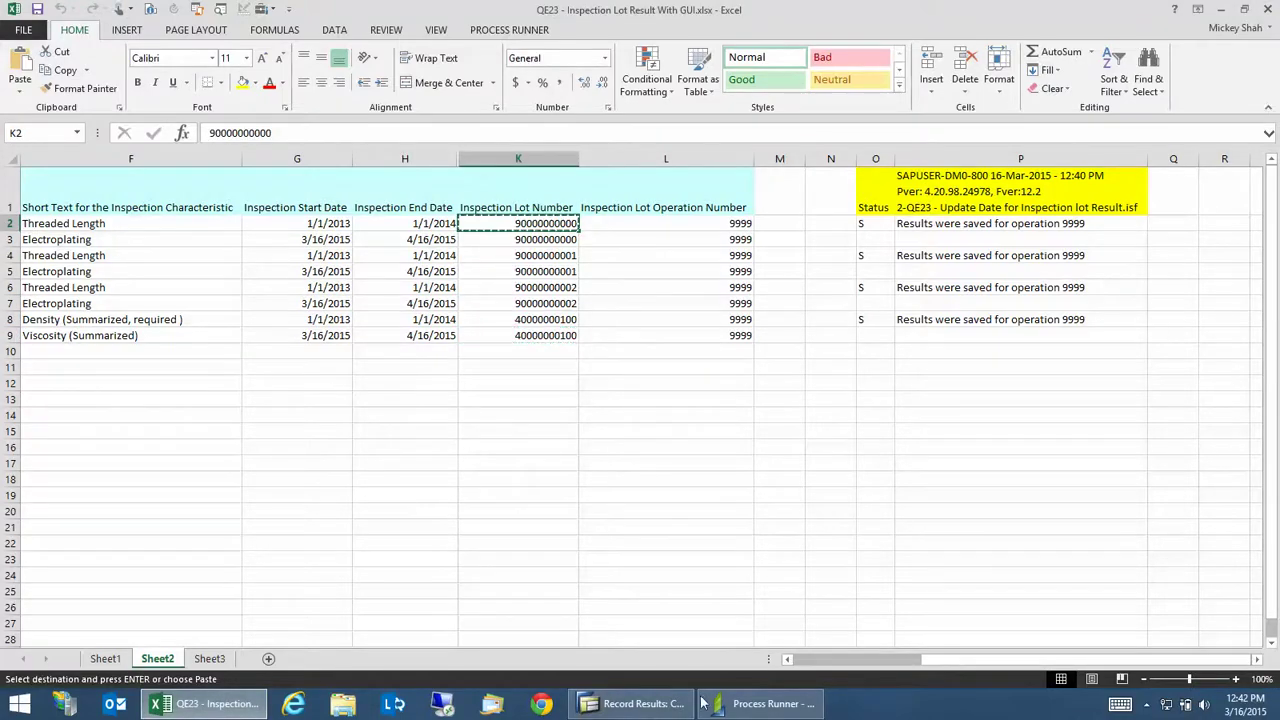
left_click(635, 703)
key("Return")
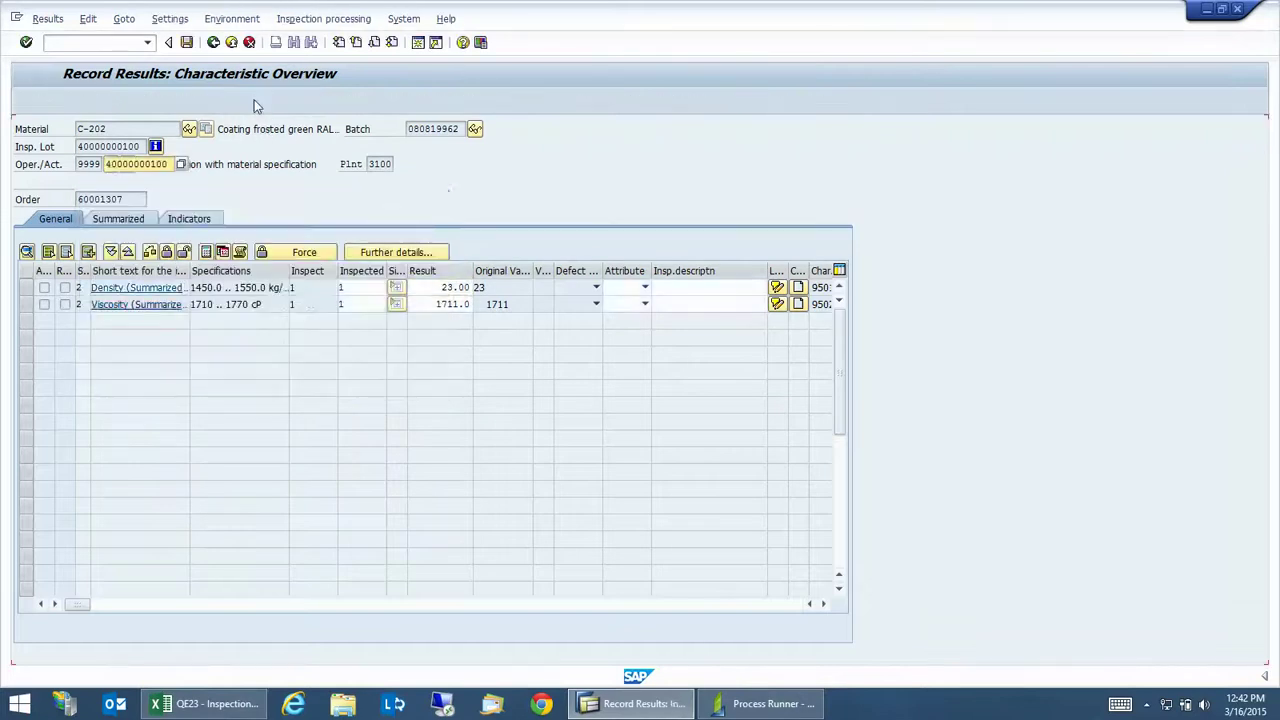
key("F3")
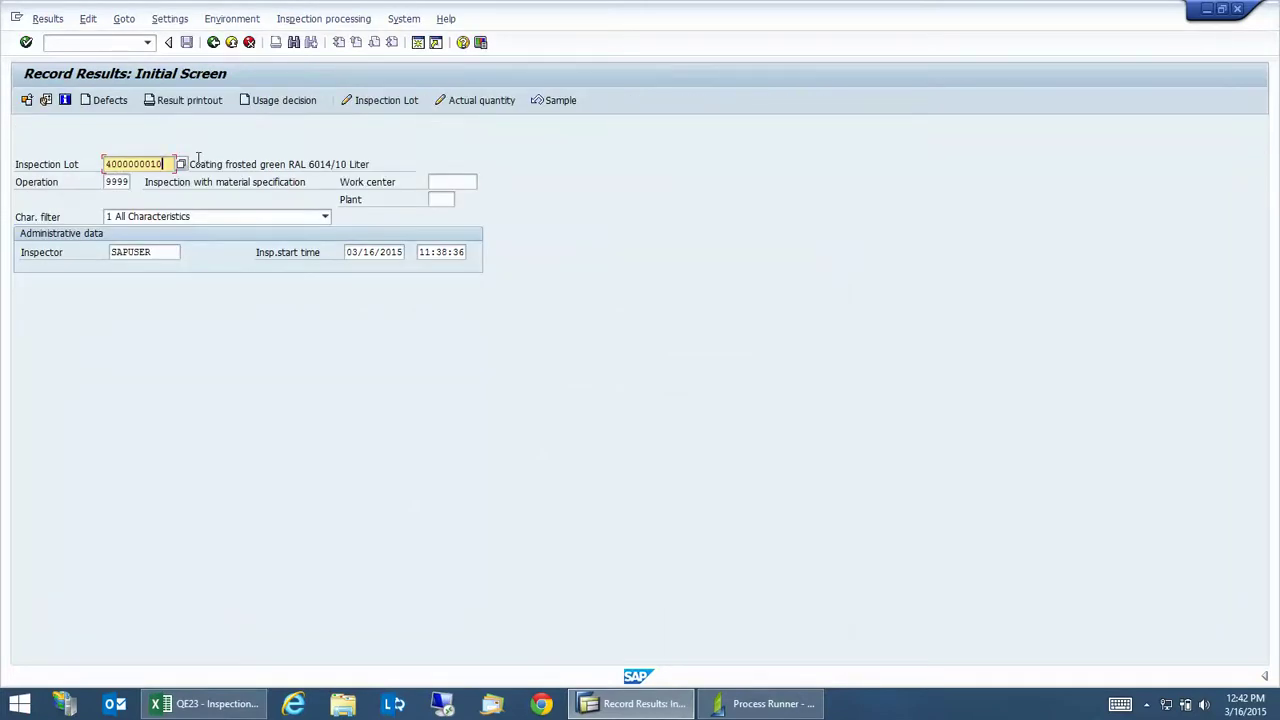
key("BackSpace")
key("ctrl+v")
key("Return")
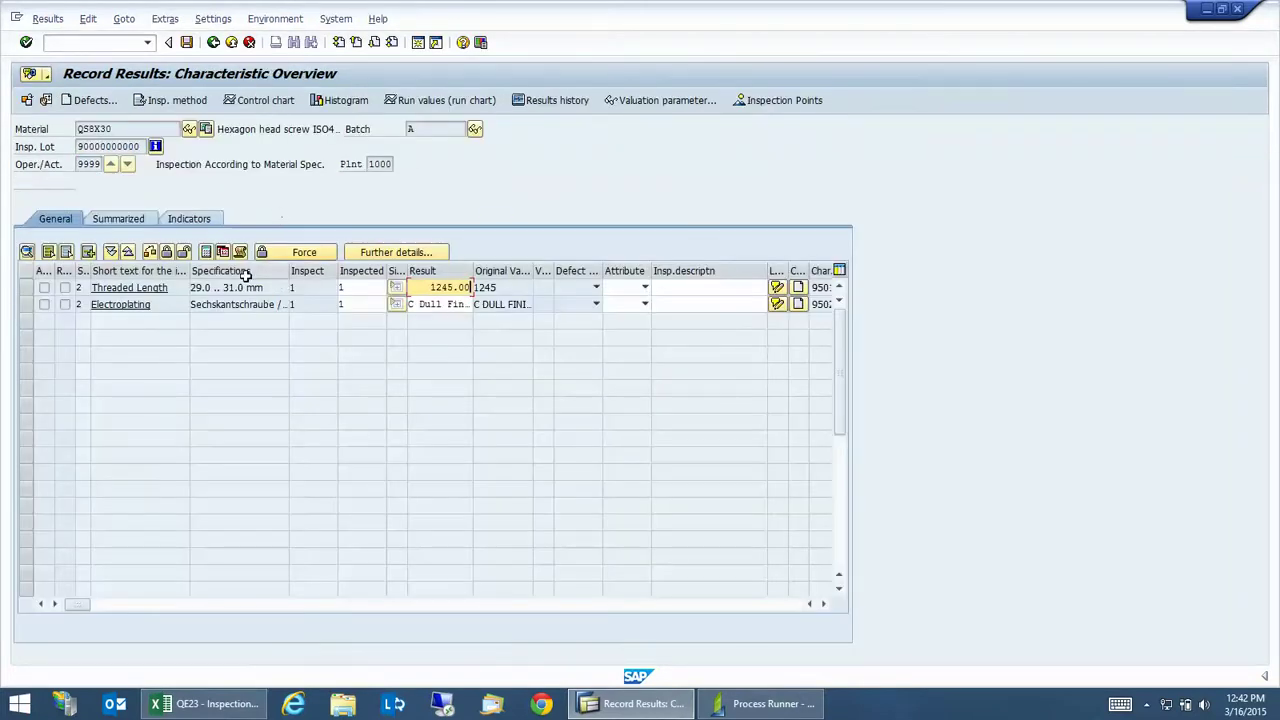
Check the inspection start and end dates of the Threaded Length characteristic and close its details without changes
left_click(222, 252)
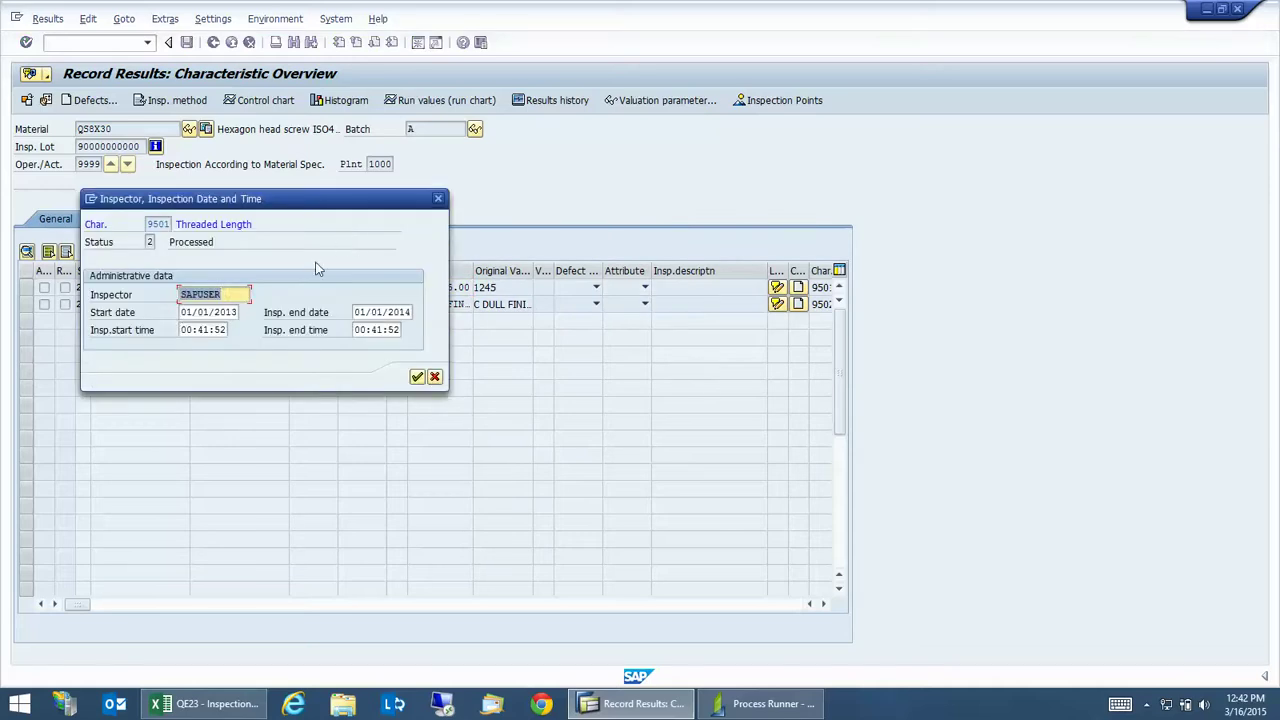
left_click(200, 312)
left_click(391, 313)
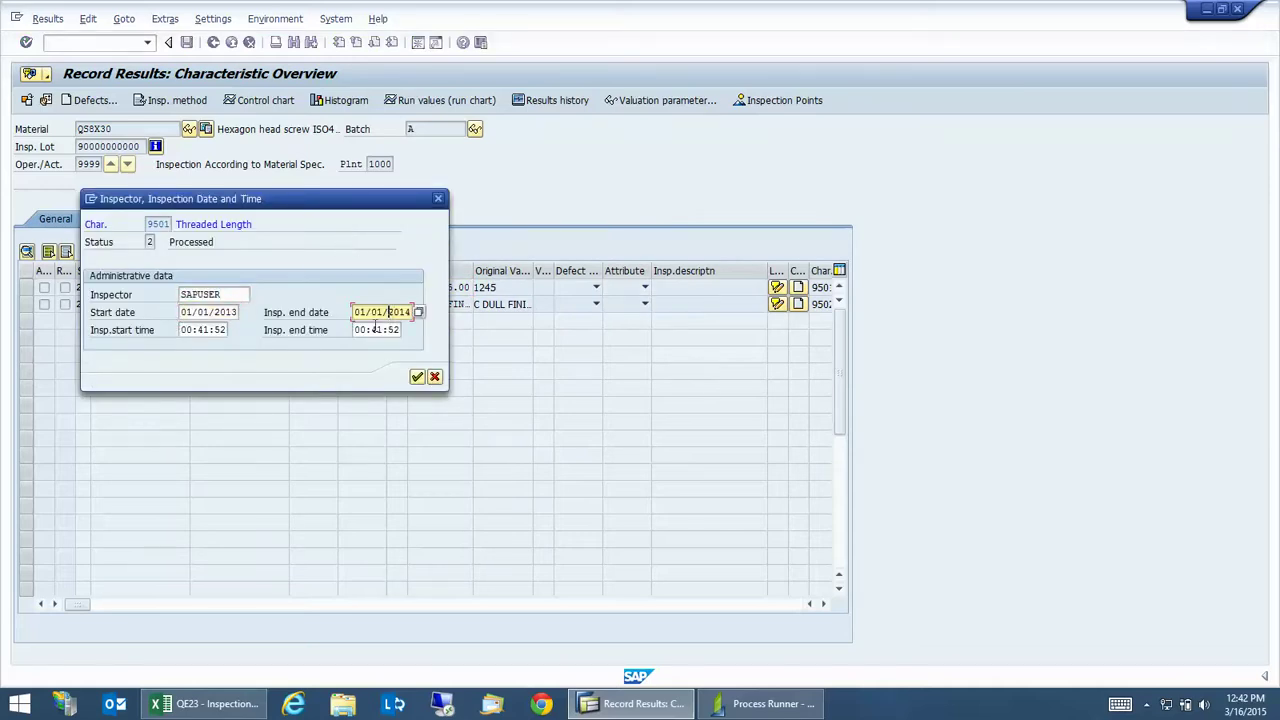
left_click(438, 198)
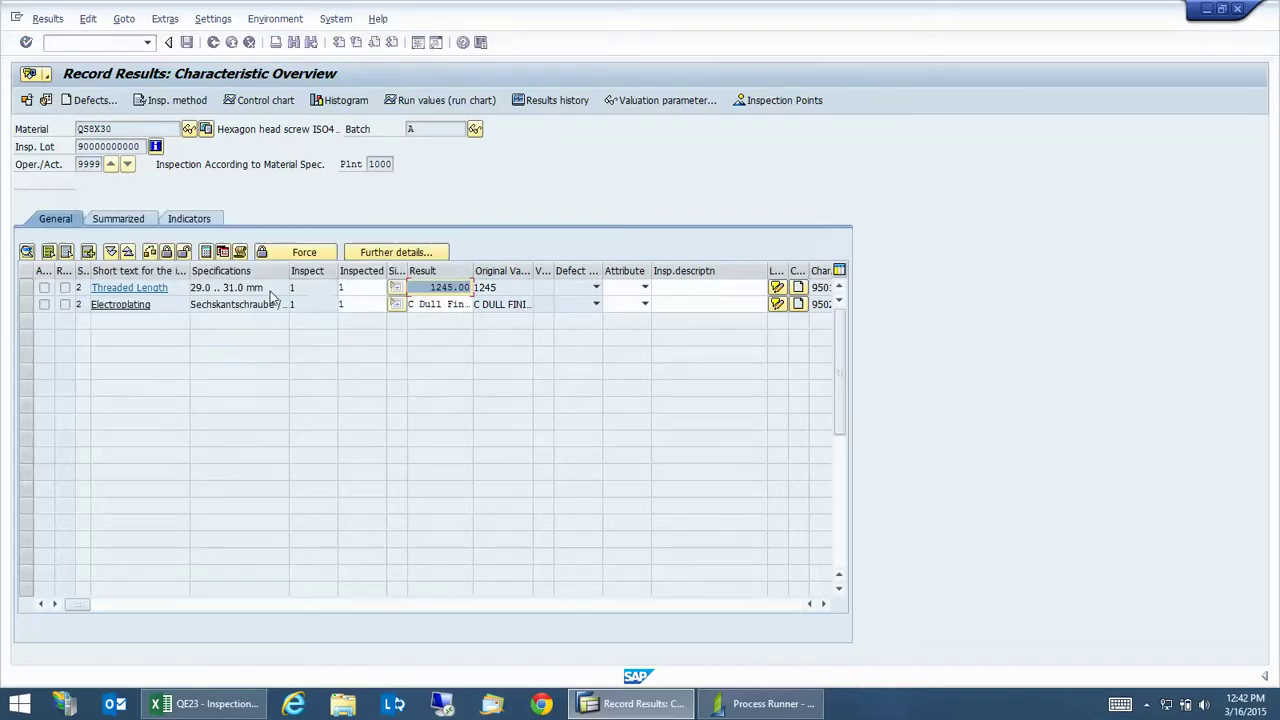
Check the inspection start and end dates of the Electroplating characteristic and close its details without changes
left_click(222, 252)
left_click(186, 313)
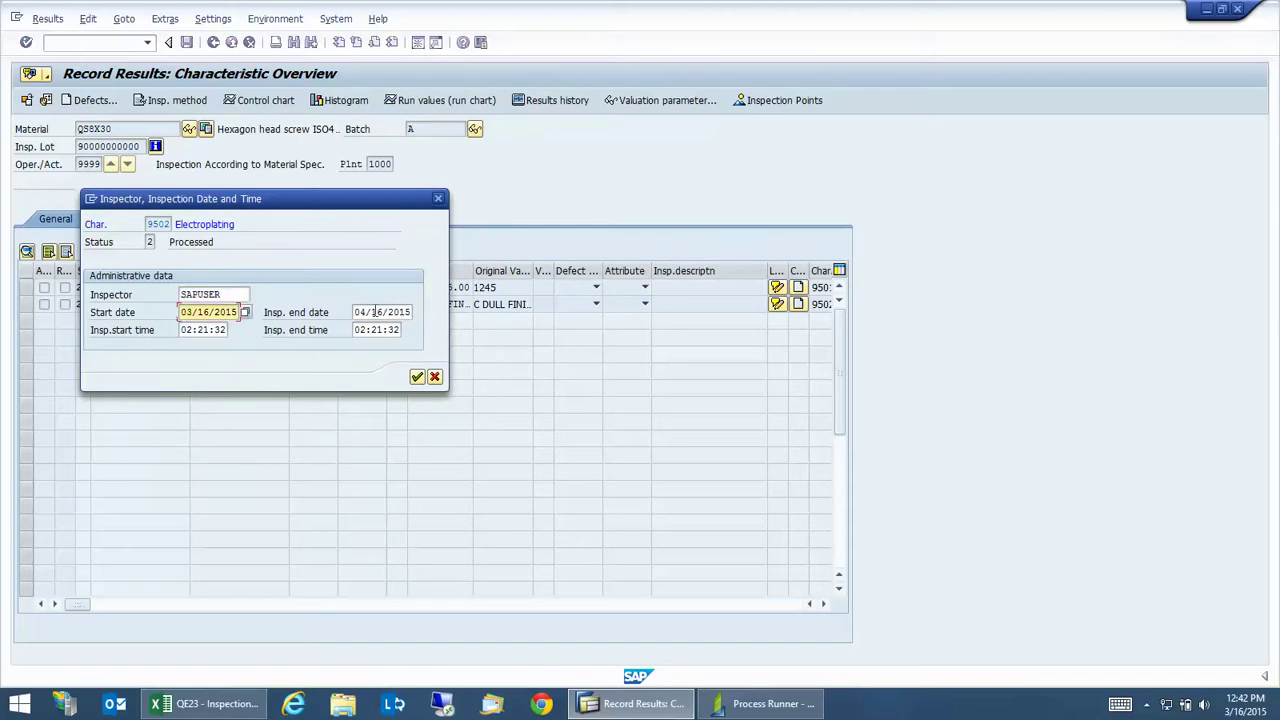
left_click(374, 312)
left_click(437, 198)
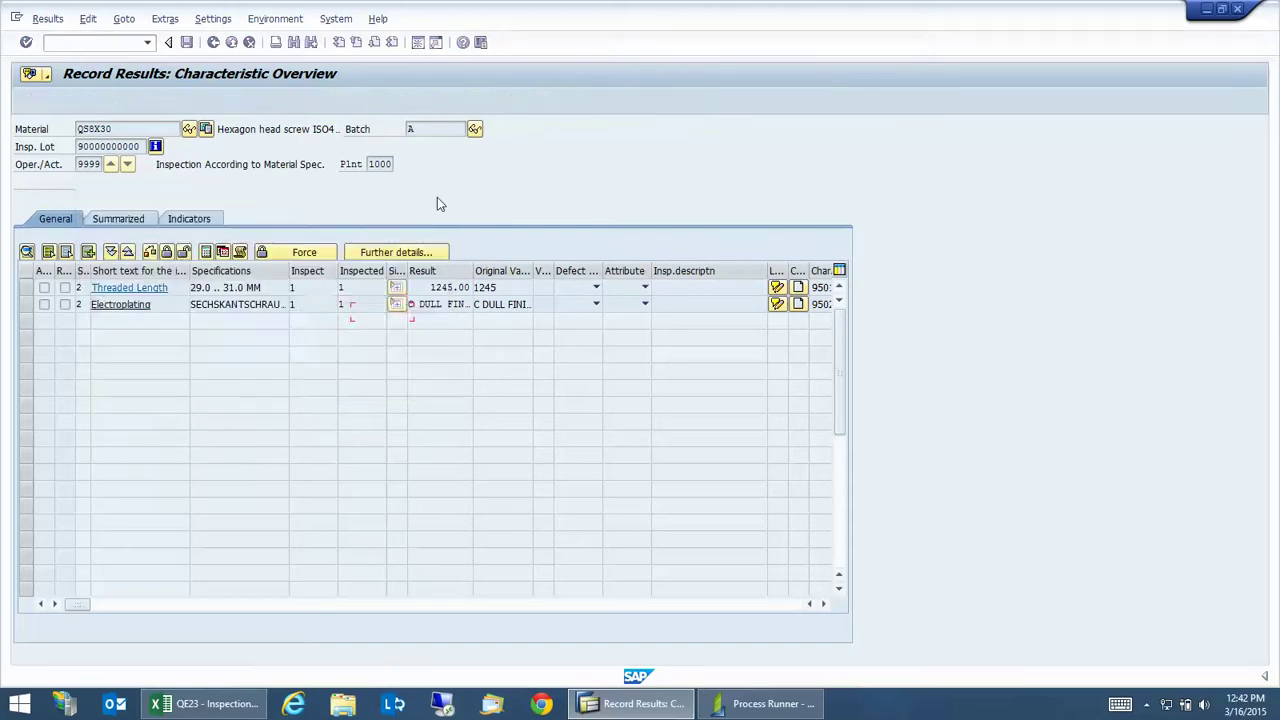
Switch to Excel and open the workbook QE23 - Inspection Lot Result Download and Upload with Date Changes.xlsx
key("alt+Tab")
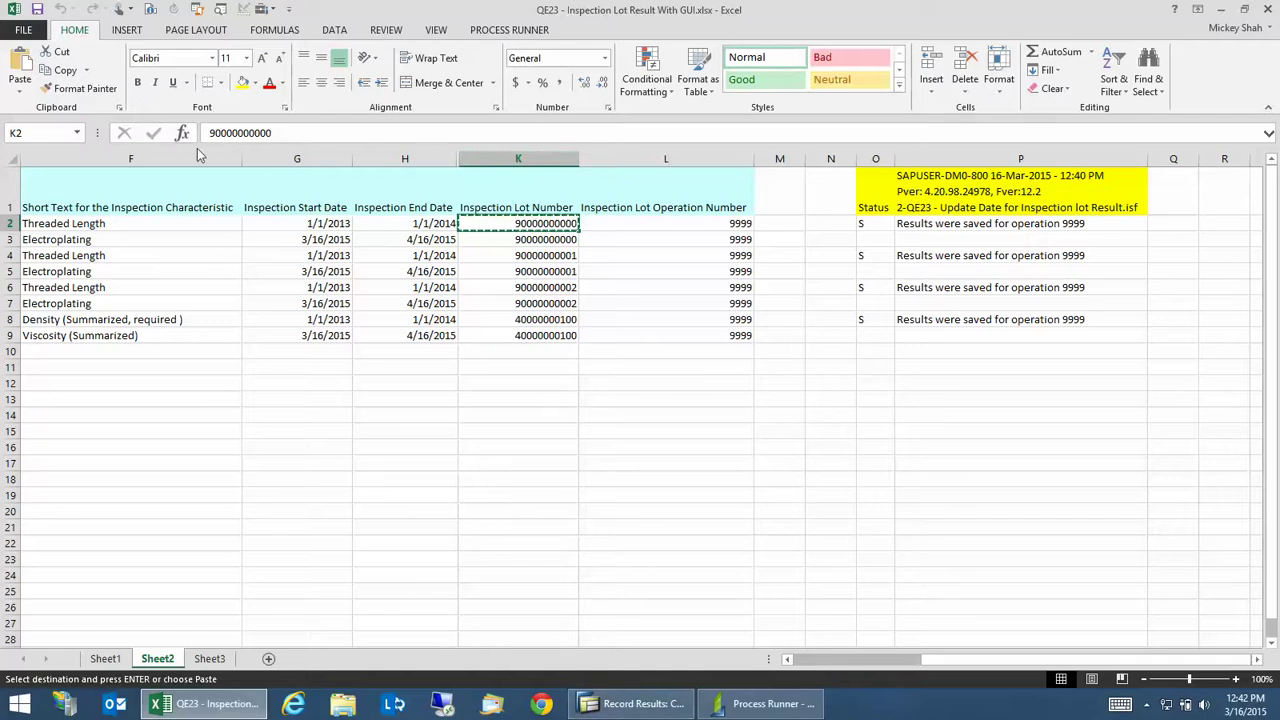
left_click(512, 30)
left_click(19, 62)
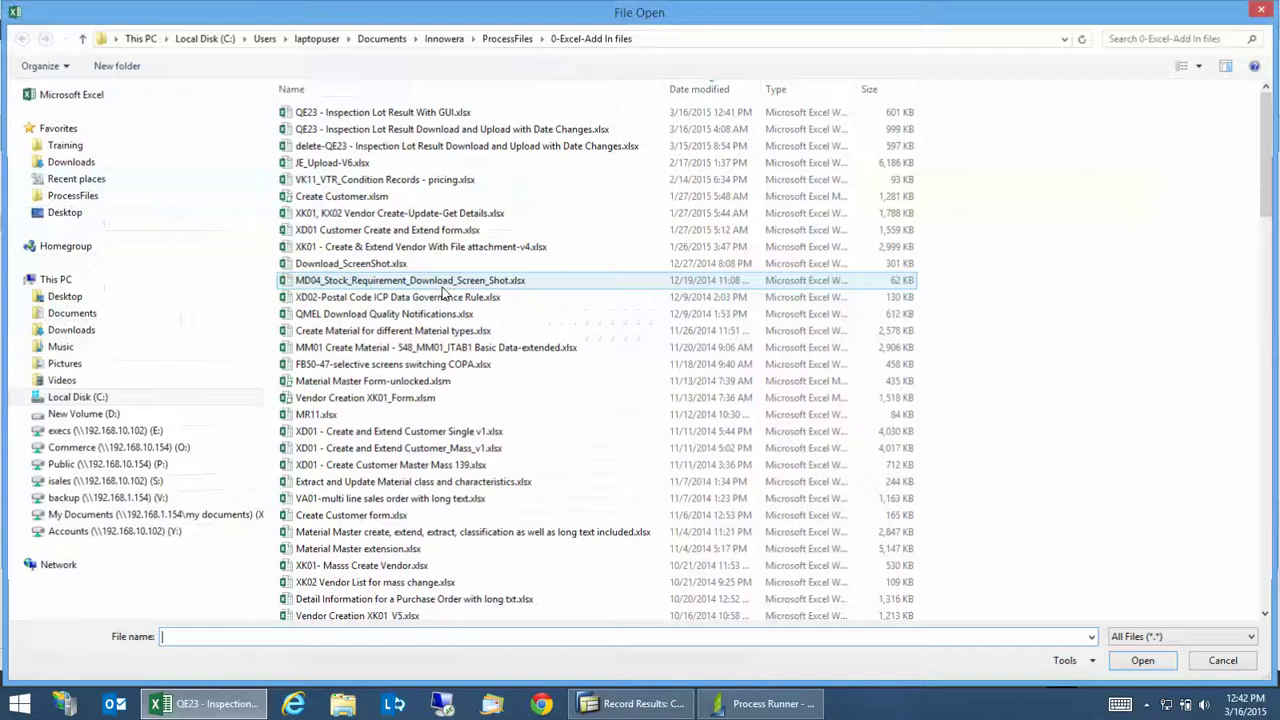
double_click(433, 129)
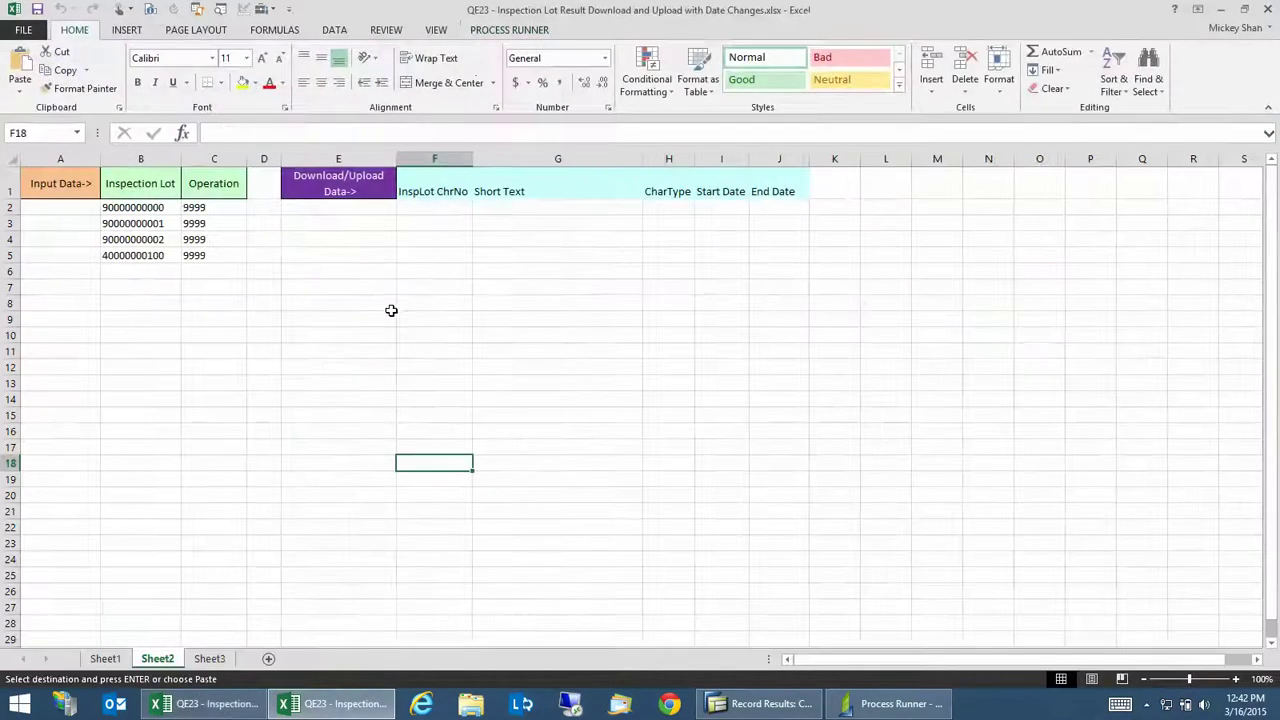
Show the Process Runner commands and examine the input inspection lots and operation numbers in B2:C5
left_click(510, 30)
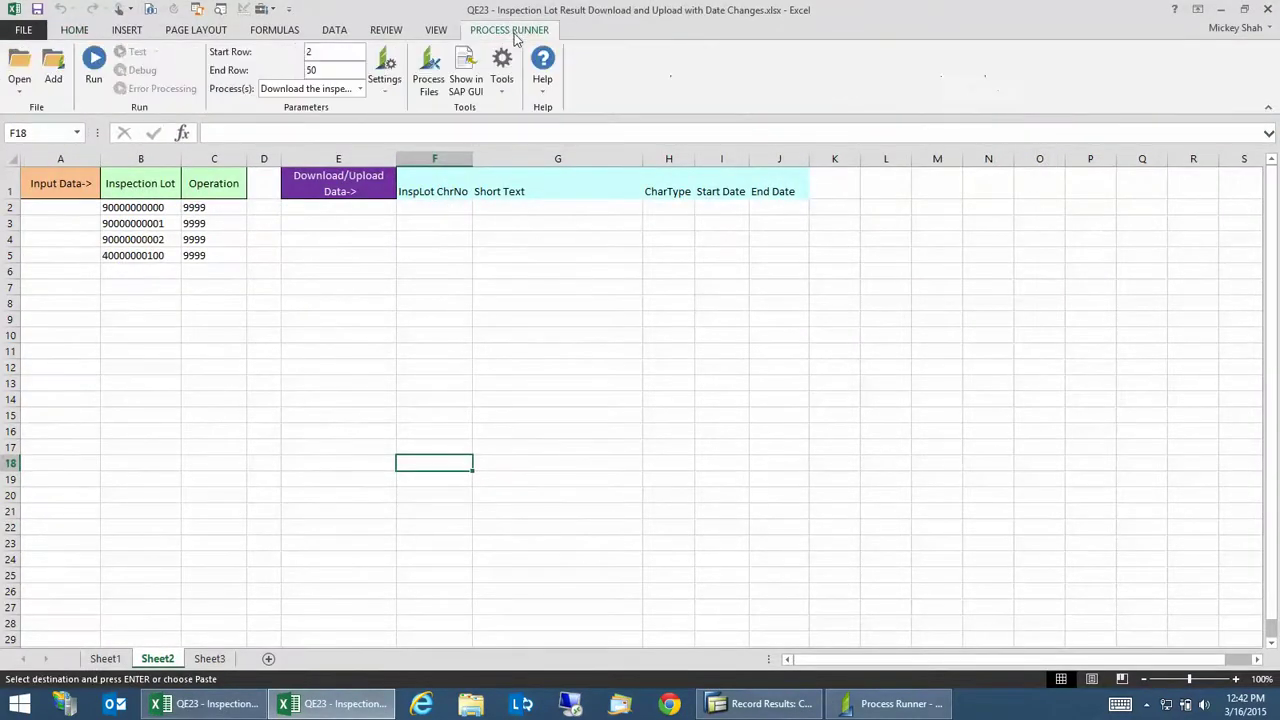
left_click(124, 197)
left_click(150, 207)
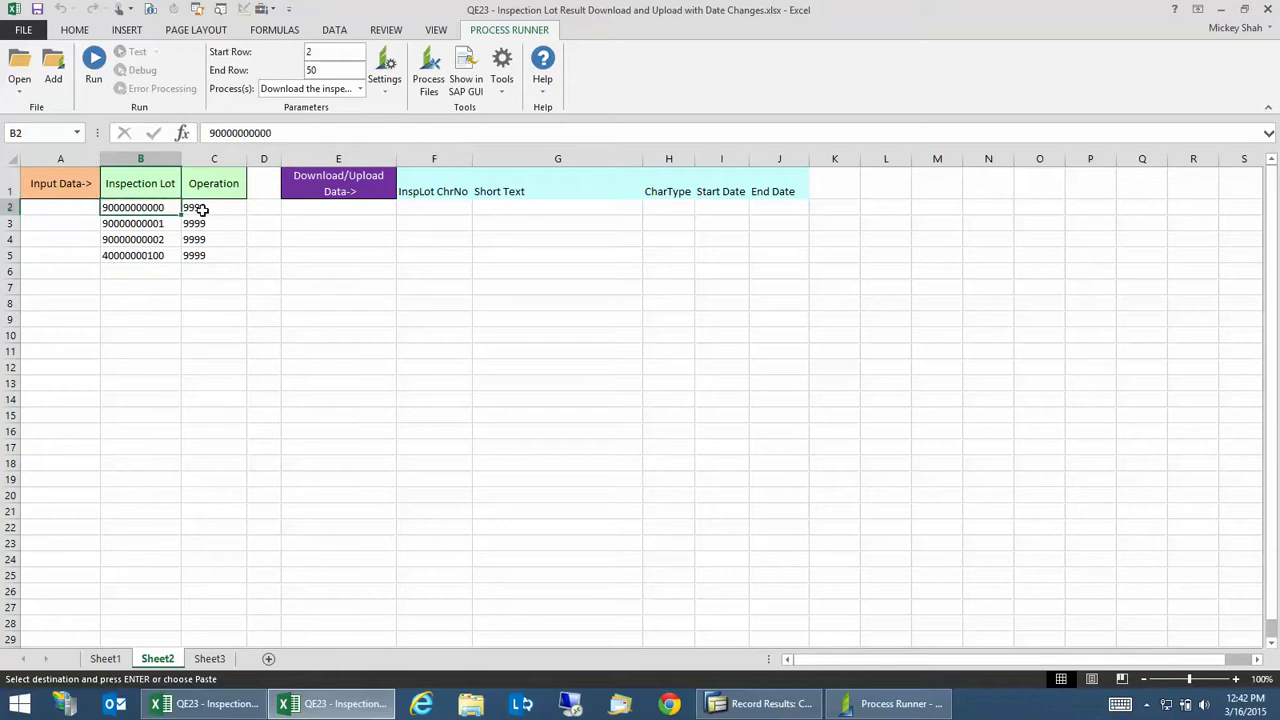
left_click(202, 209)
left_click(206, 256)
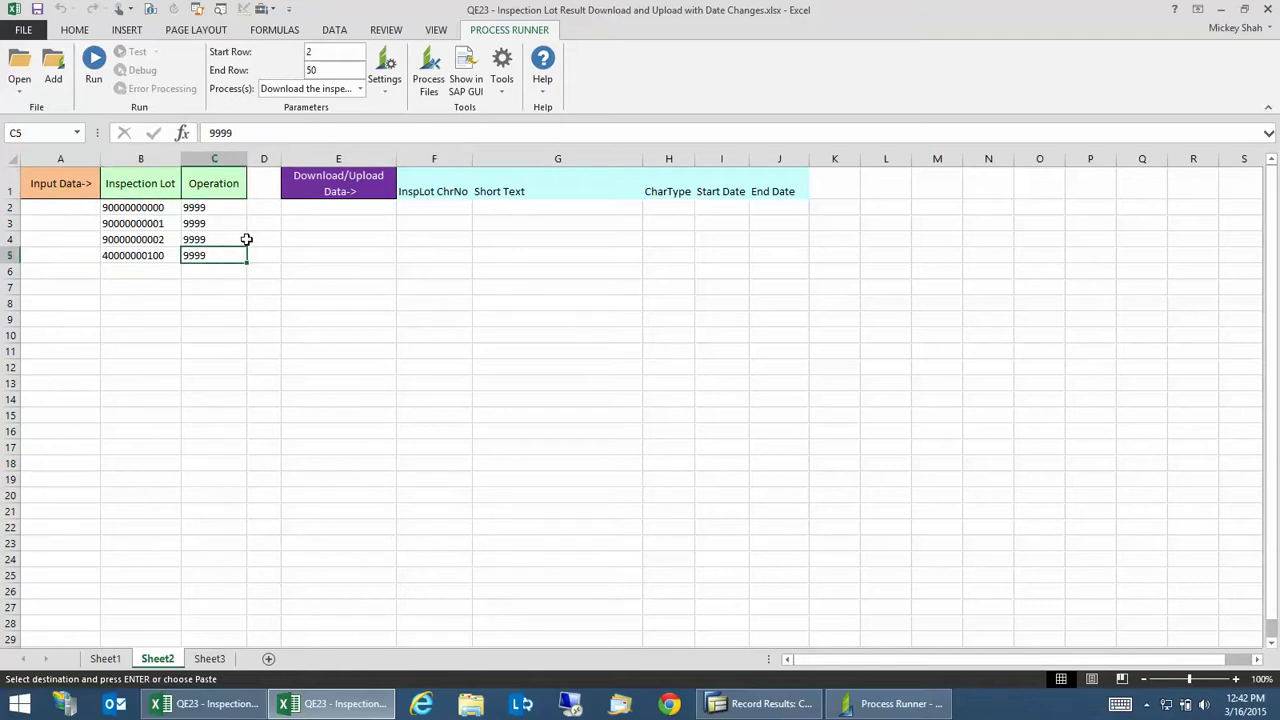
Switch to SAP, leave Record Results without saving operation 9999, exit to SAP Easy Access, and return to the Excel workbook
left_click(765, 704)
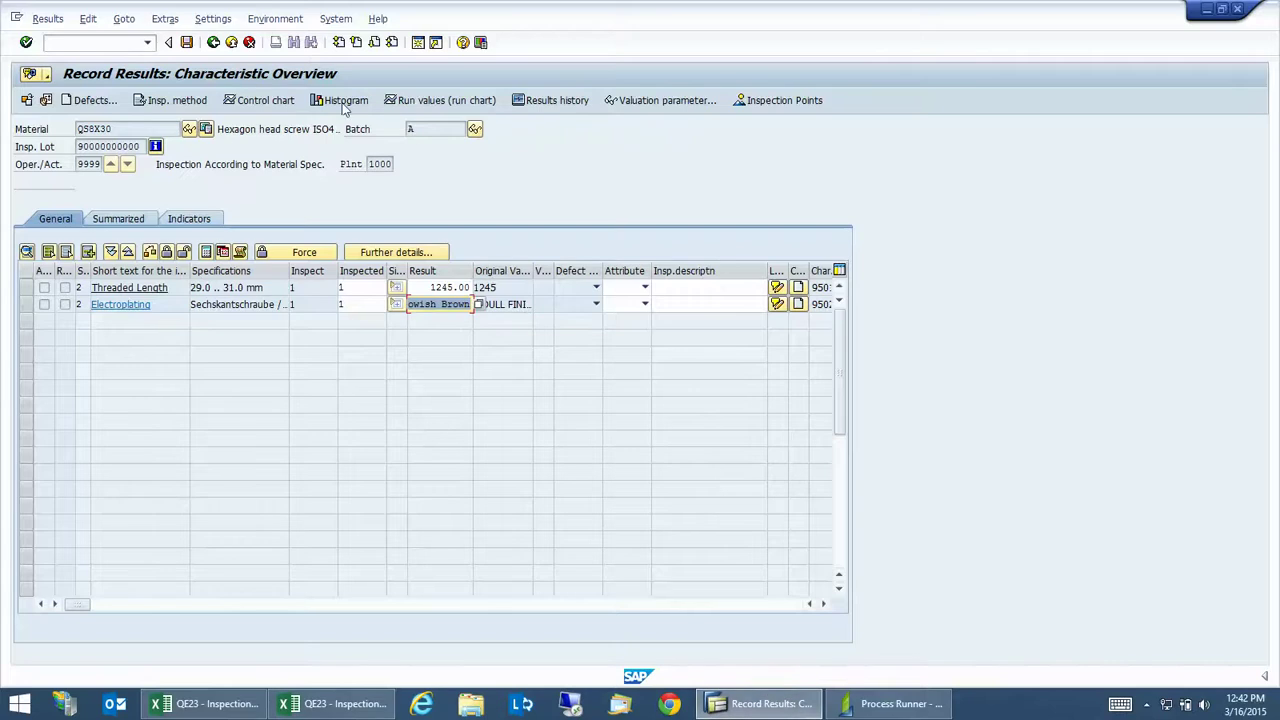
left_click(234, 43)
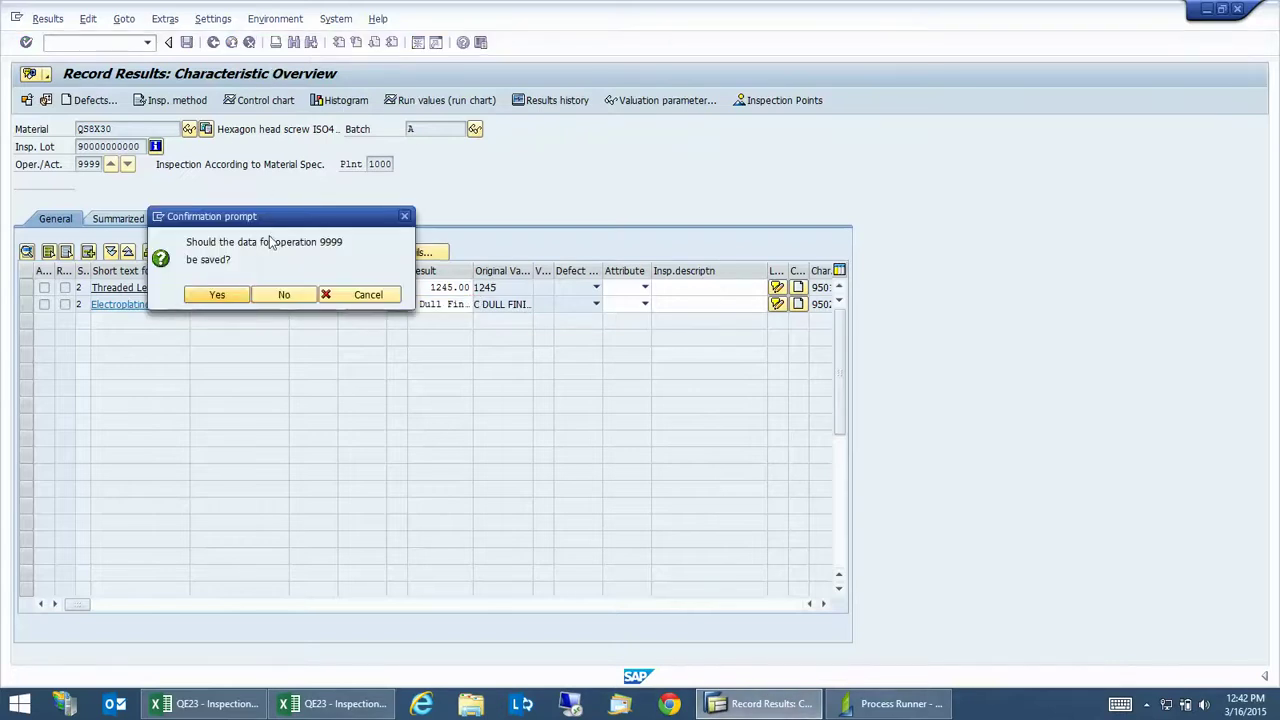
left_click(283, 296)
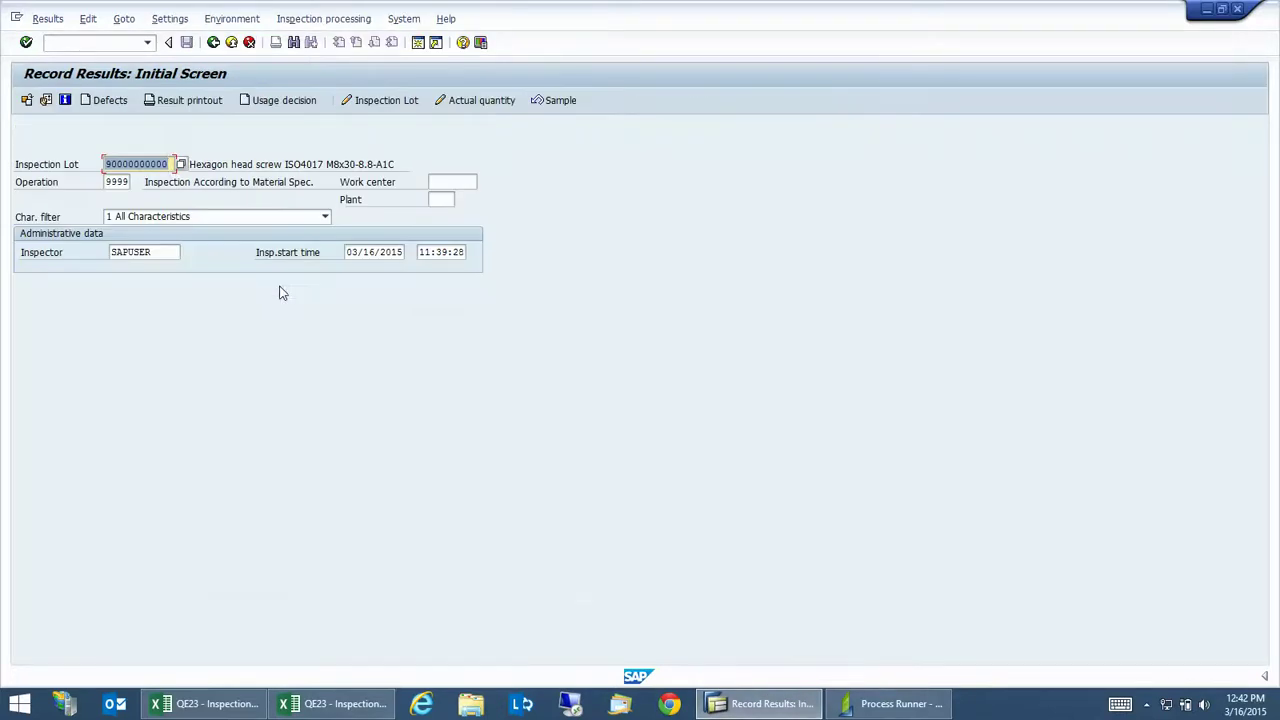
left_click(231, 42)
key("alt+Tab")
left_click_drag(313, 258, 313, 240)
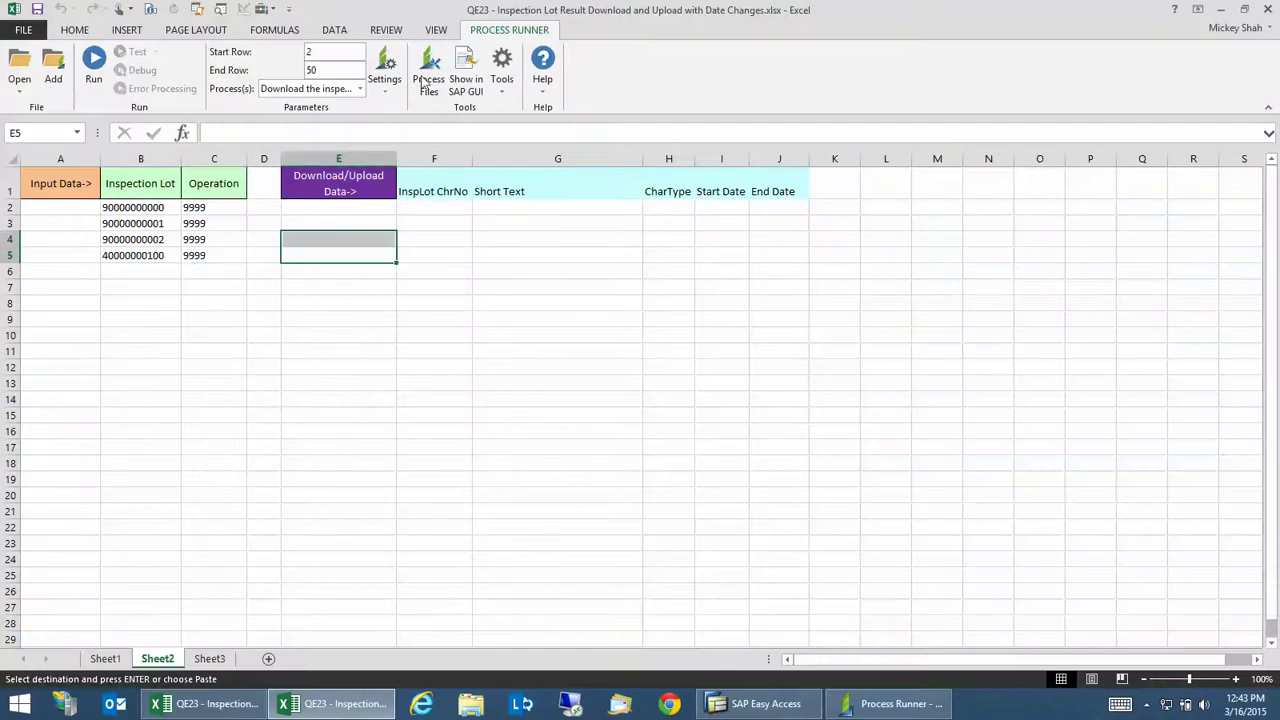
Run the Download the inspection lot process from F2, logging on to Ecc6_10.51 with the remembered credentials
left_click(320, 90)
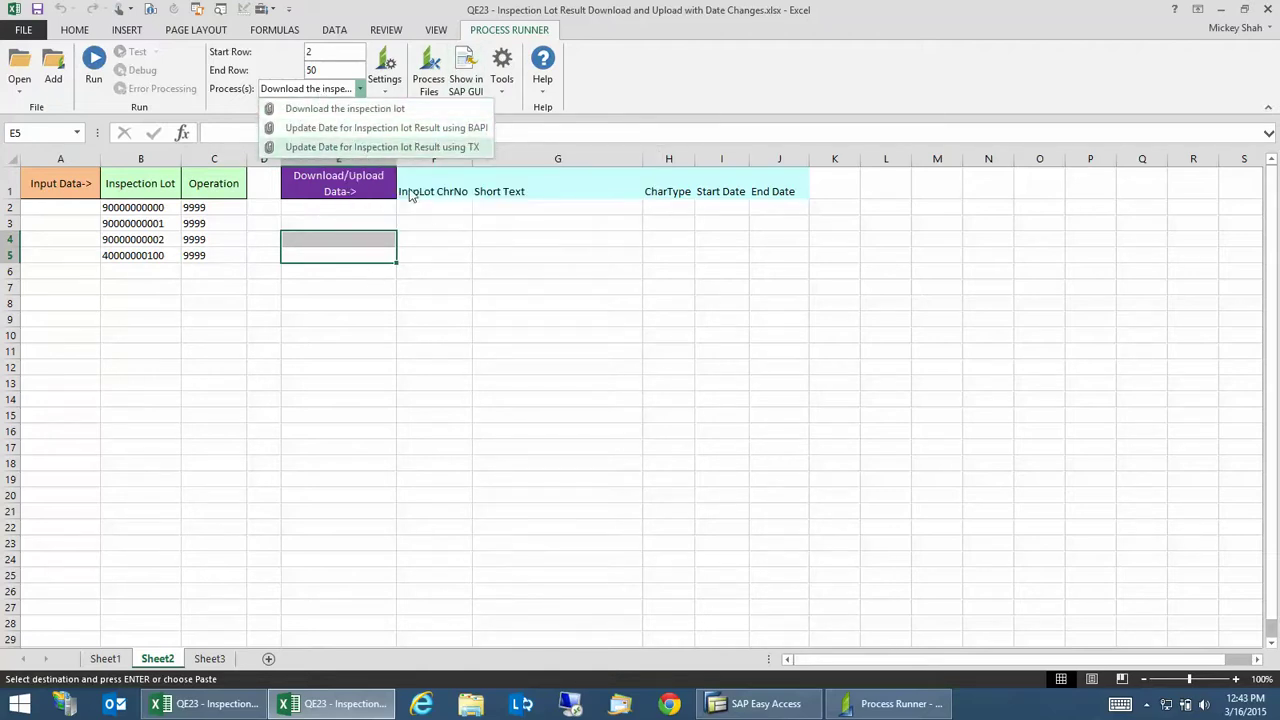
left_click(343, 110)
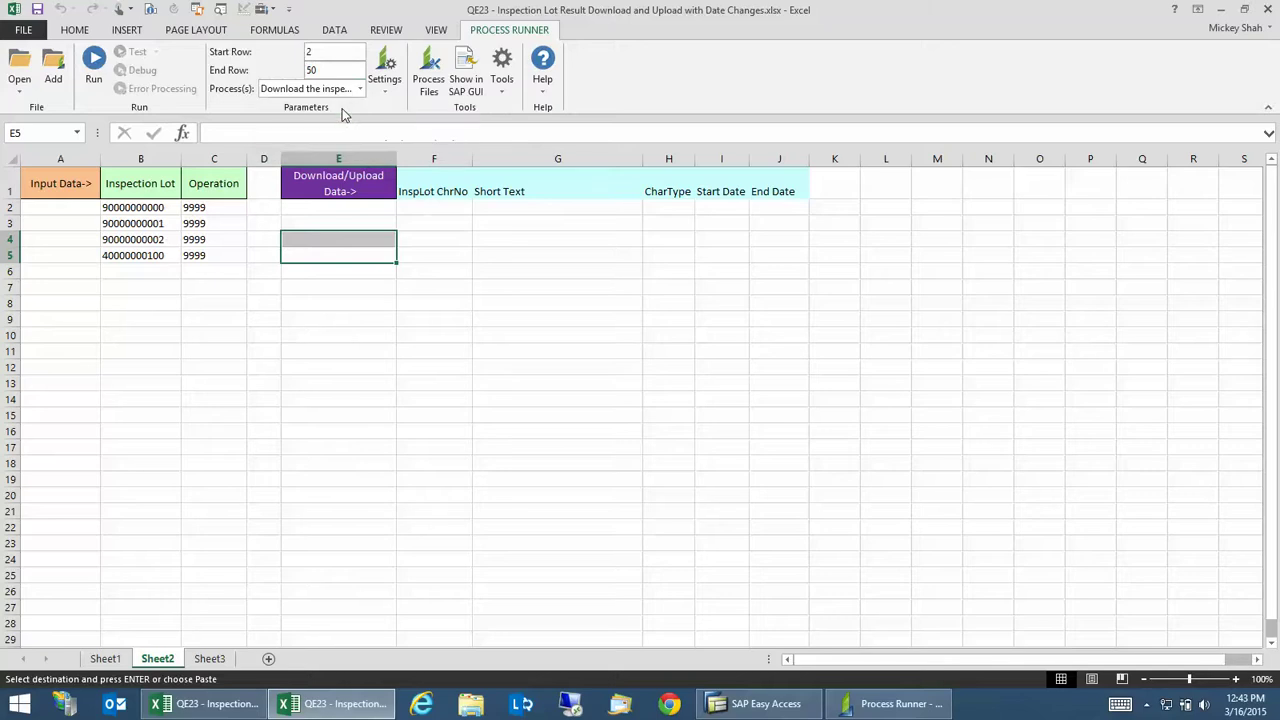
left_click(400, 207)
left_click(94, 64)
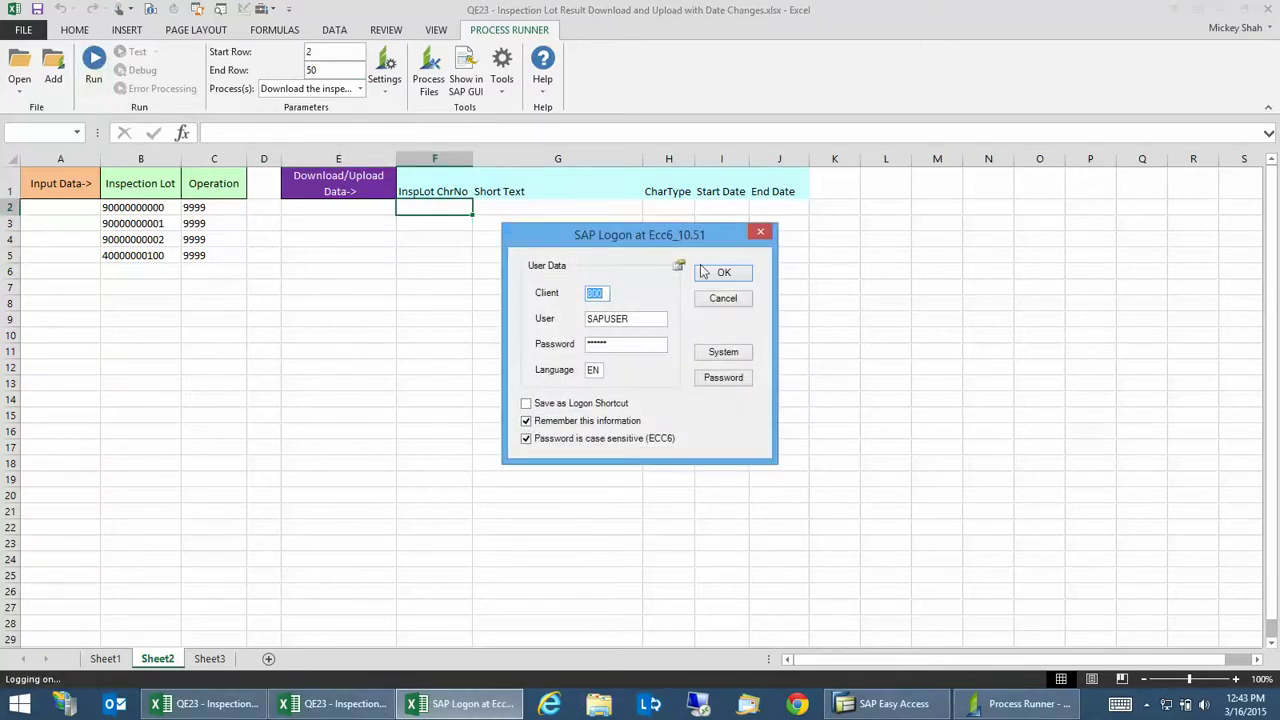
left_click(725, 352)
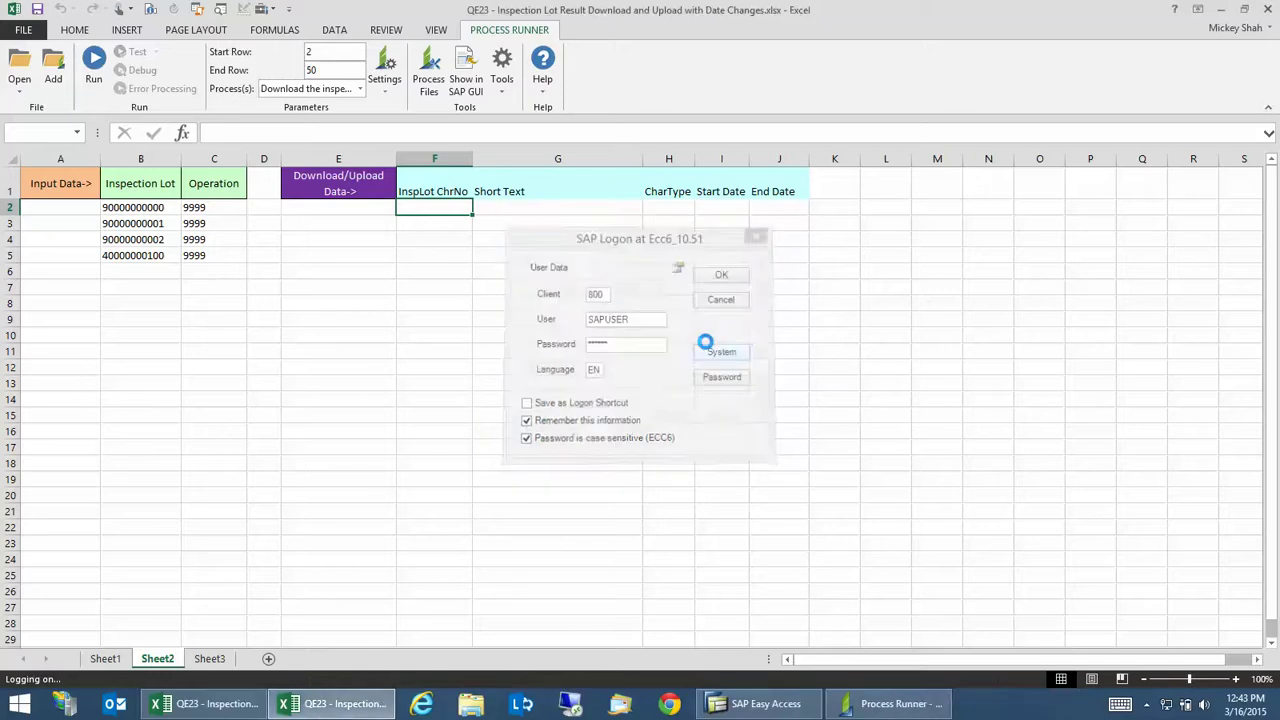
left_click(688, 252)
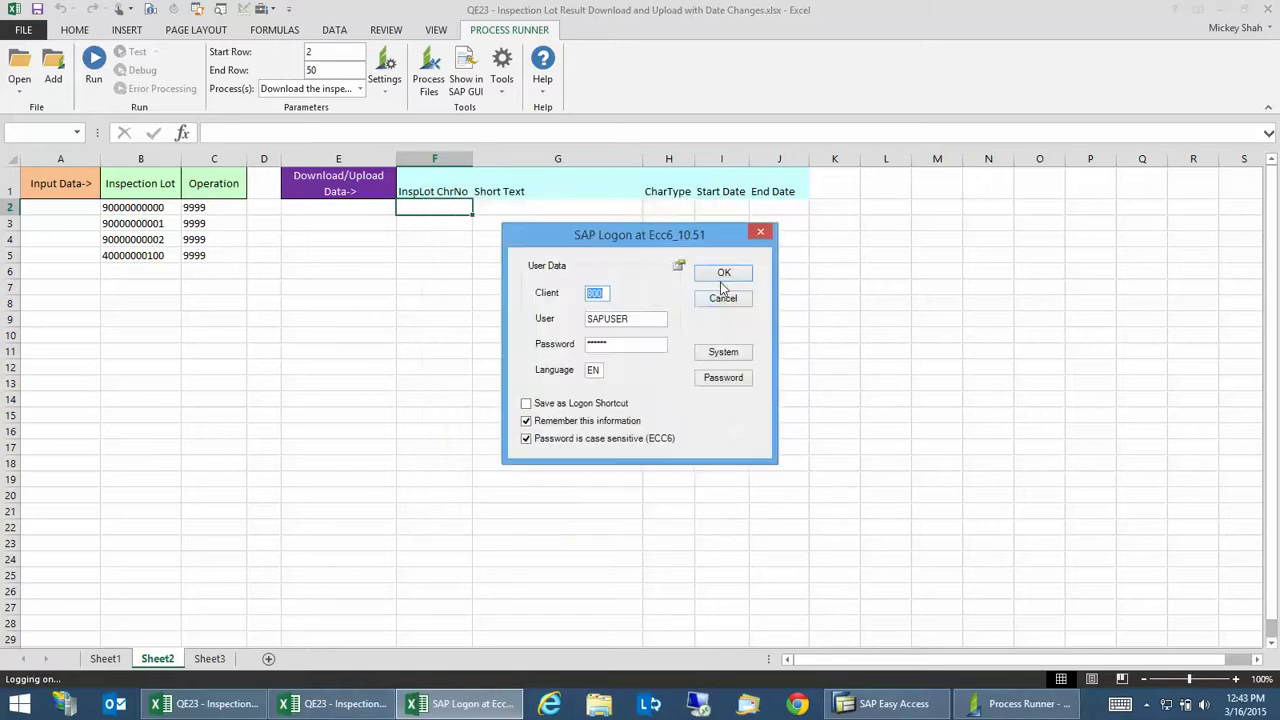
left_click(720, 268)
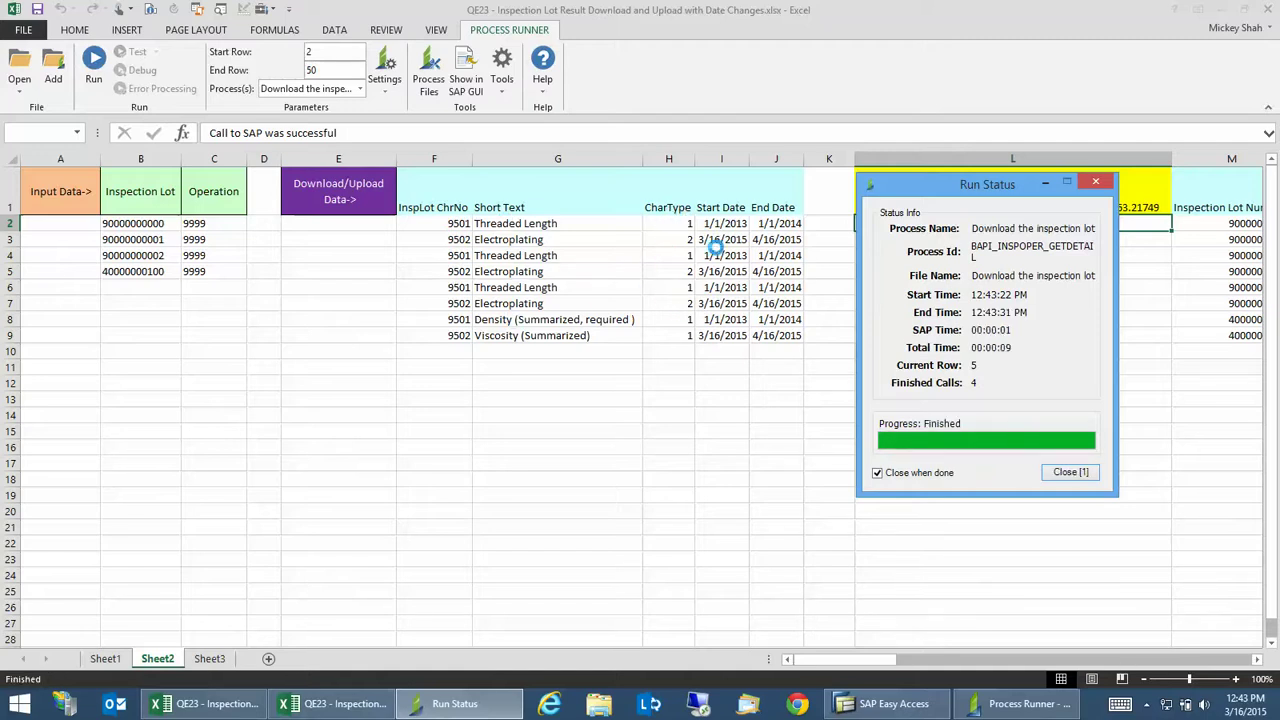
Examine the downloaded characteristic rows, including their dates, inspection lot and operation numbers, and the CharType column
left_click(765, 320)
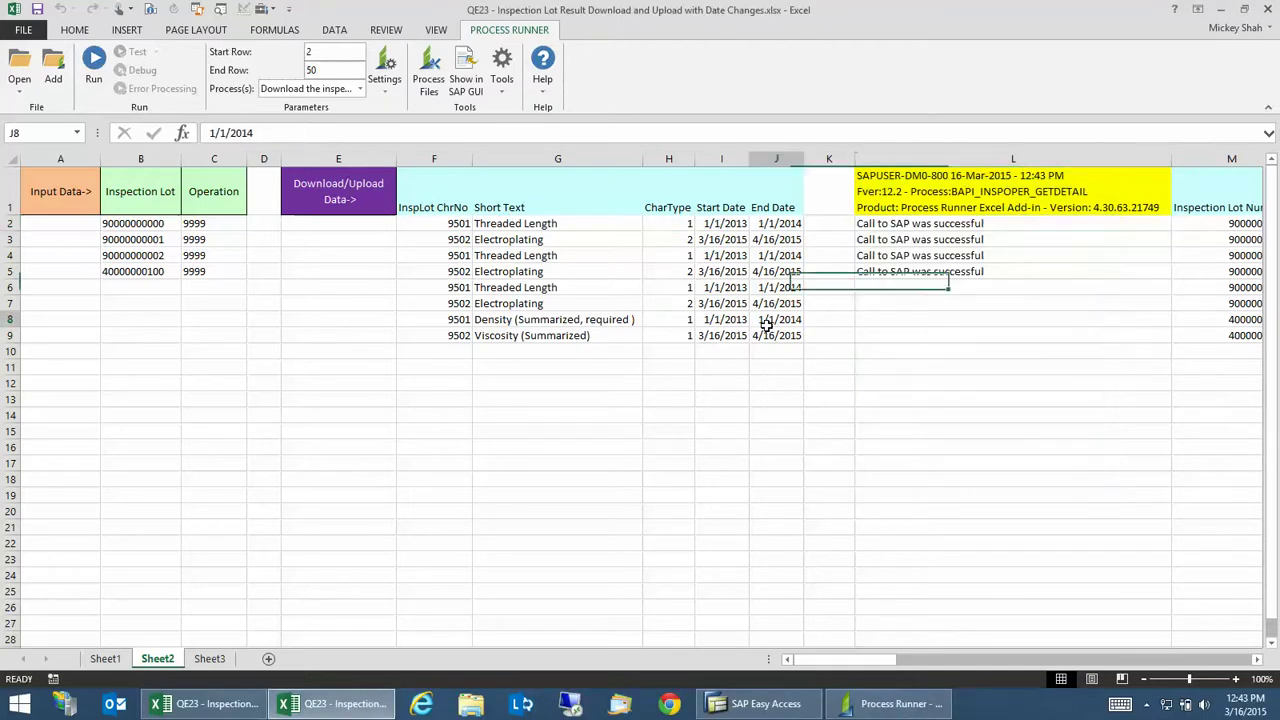
key("Right")
key("Right")
key("Right")
key("Right")
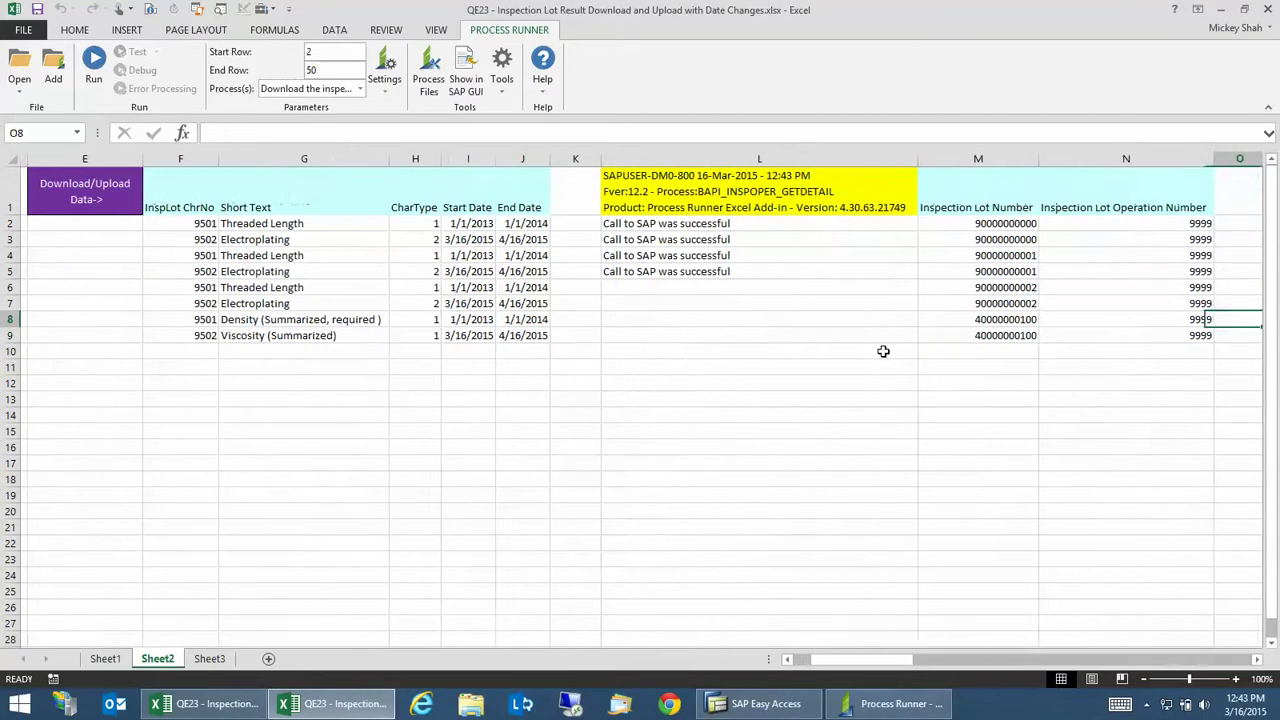
key("Left")
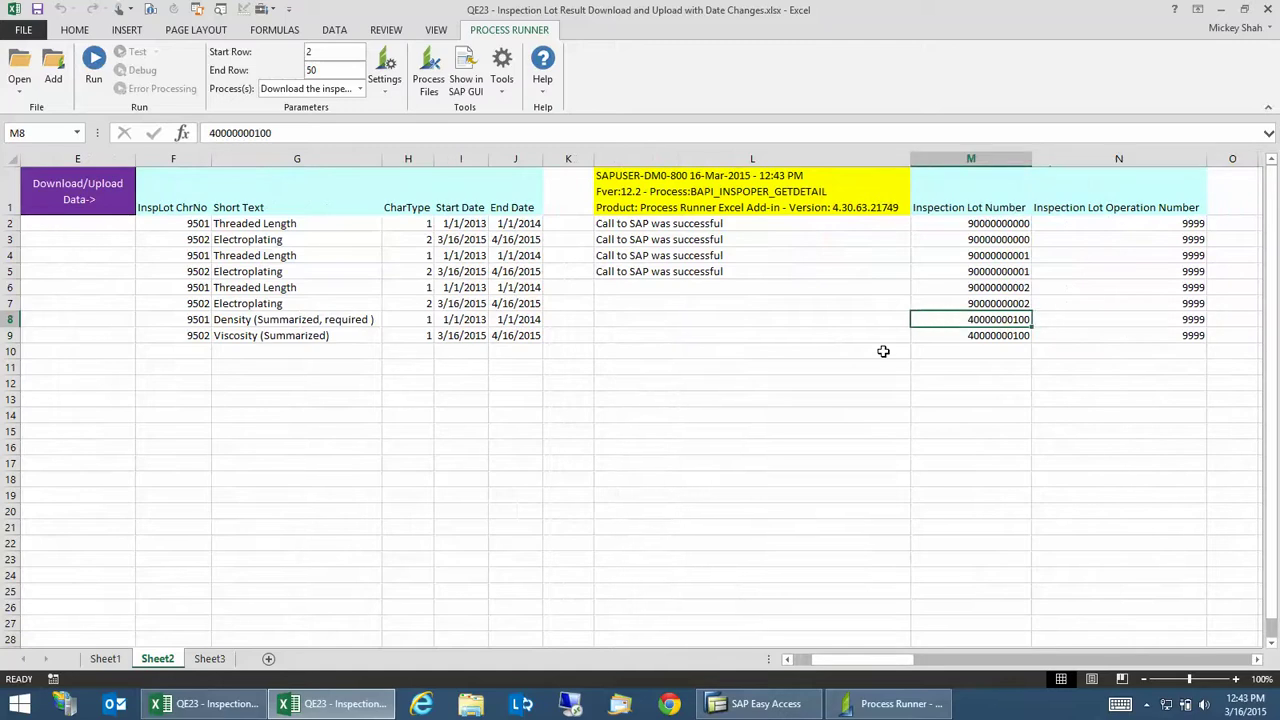
left_click(398, 210)
key("Left")
key("Right")
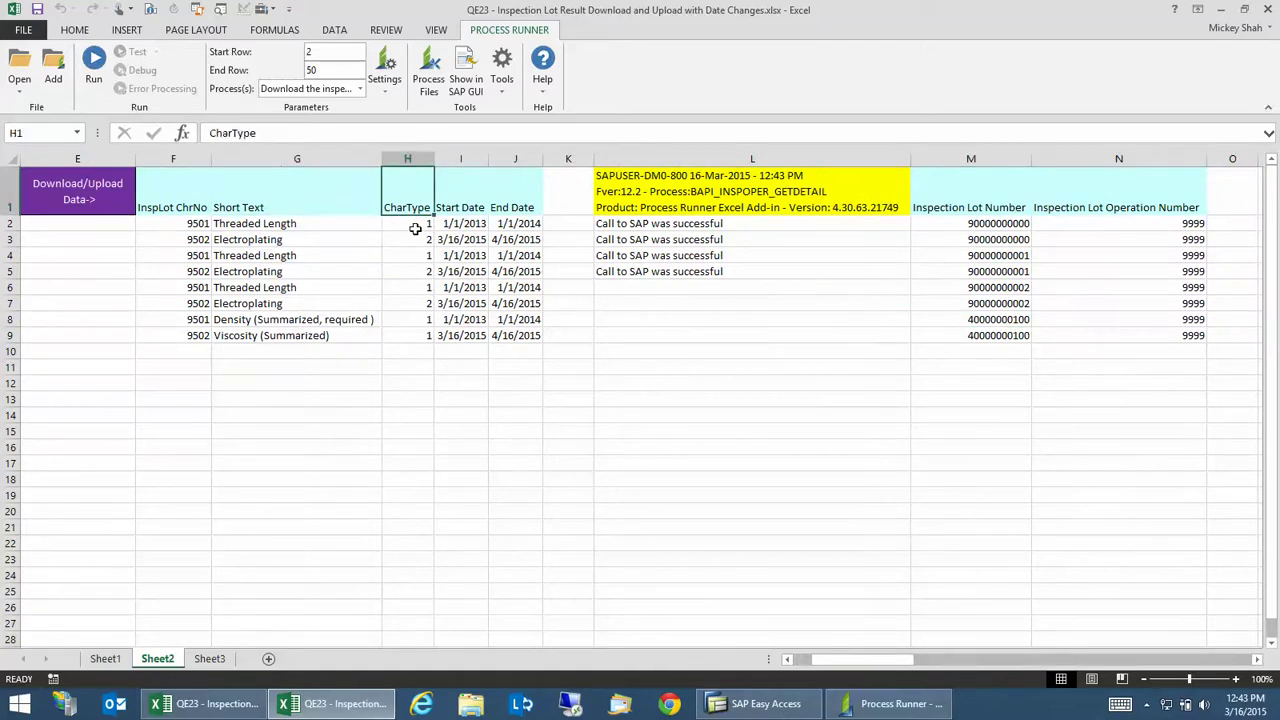
Review row 2 from the input inspection lot and operation across to the downloaded characteristic and its start date
key("Left")
key("ctrl+Home")
key("Down")
key("Right")
key("Right")
key("Right")
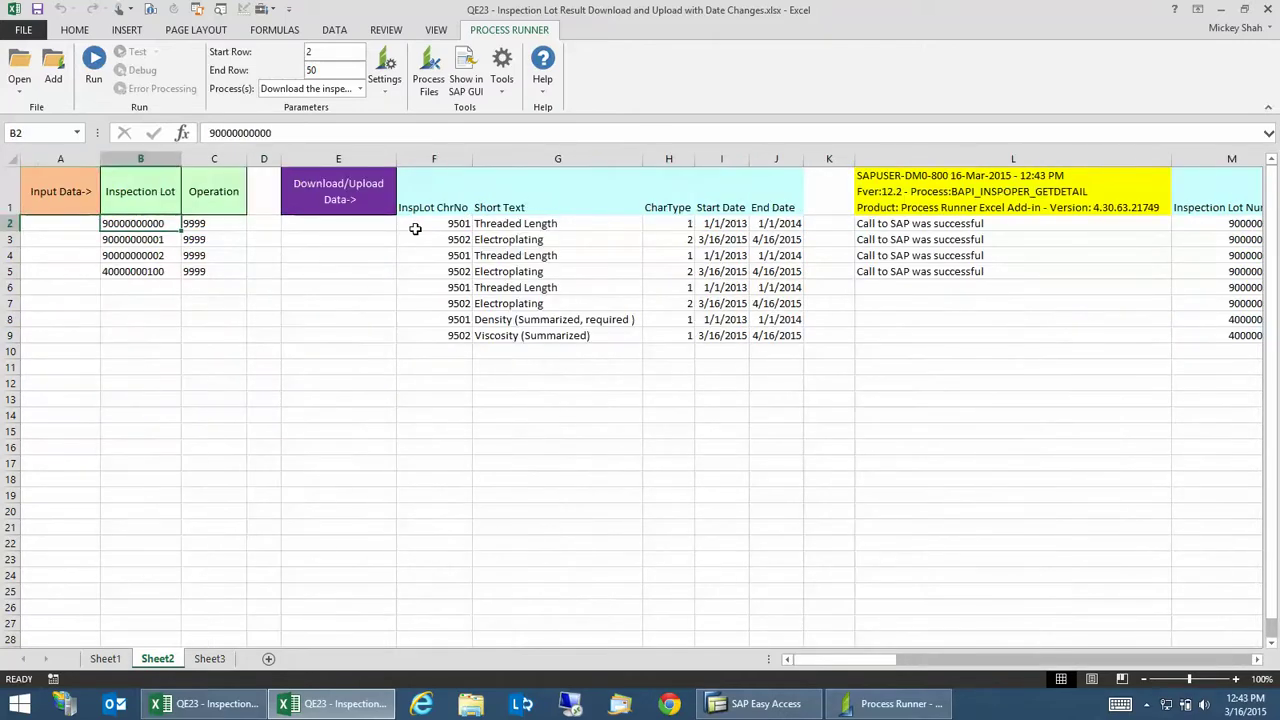
key("Right")
key("Right")
key("Right")
key("Right")
key("Right")
key("Right")
key("Right")
key("Right")
key("Right")
key("Right")
key("Right")
key("Right")
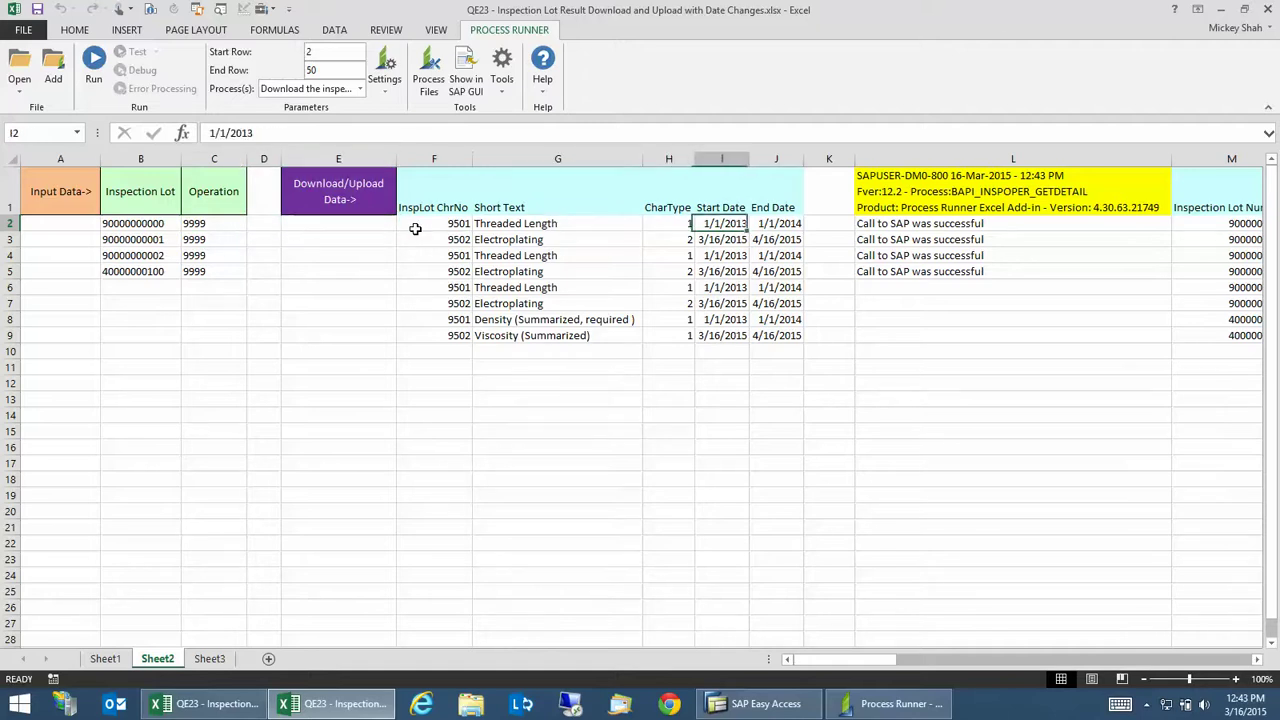
key("Left")
key("Left")
key("Left")
key("Left")
key("Left")
key("Left")
key("Left")
key("Left")
key("Left")
key("Left")
key("Left")
key("Left")
key("Left")
key("Left")
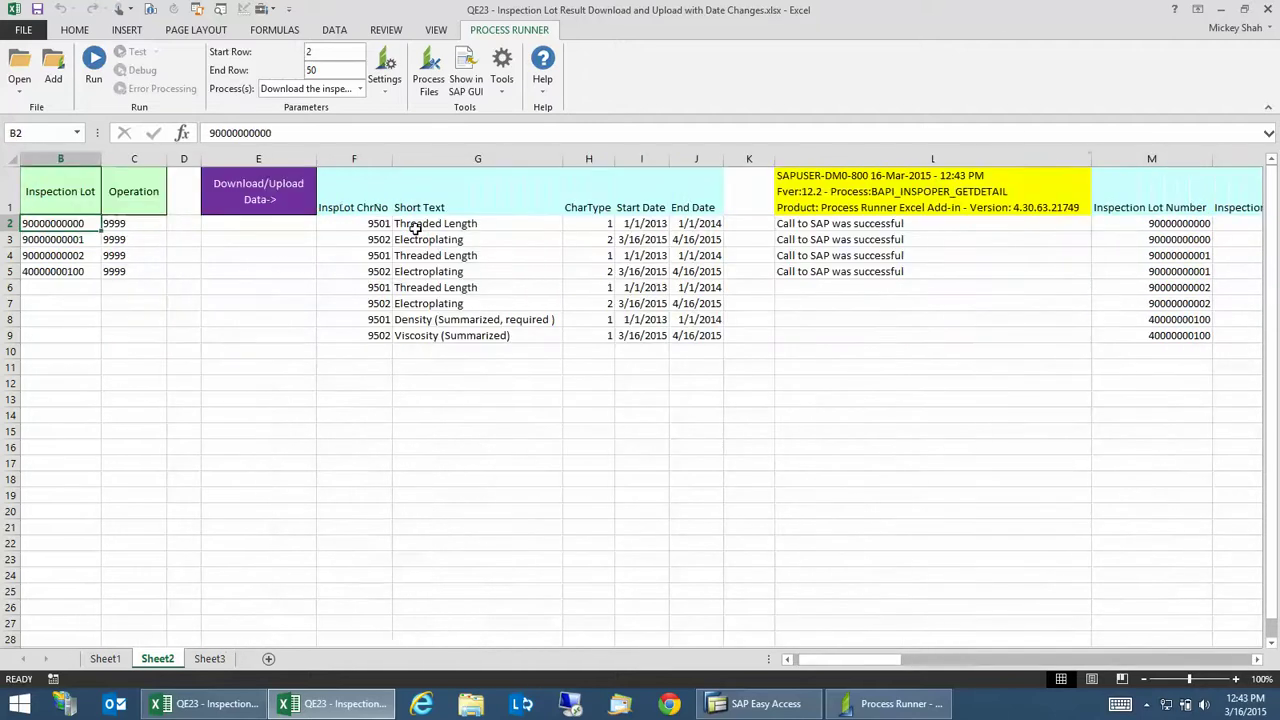
key("Right")
Set the Threaded Length start date in I2 to 1/1/2012 and its end date in J2 to 1/1/2013
left_click(633, 222)
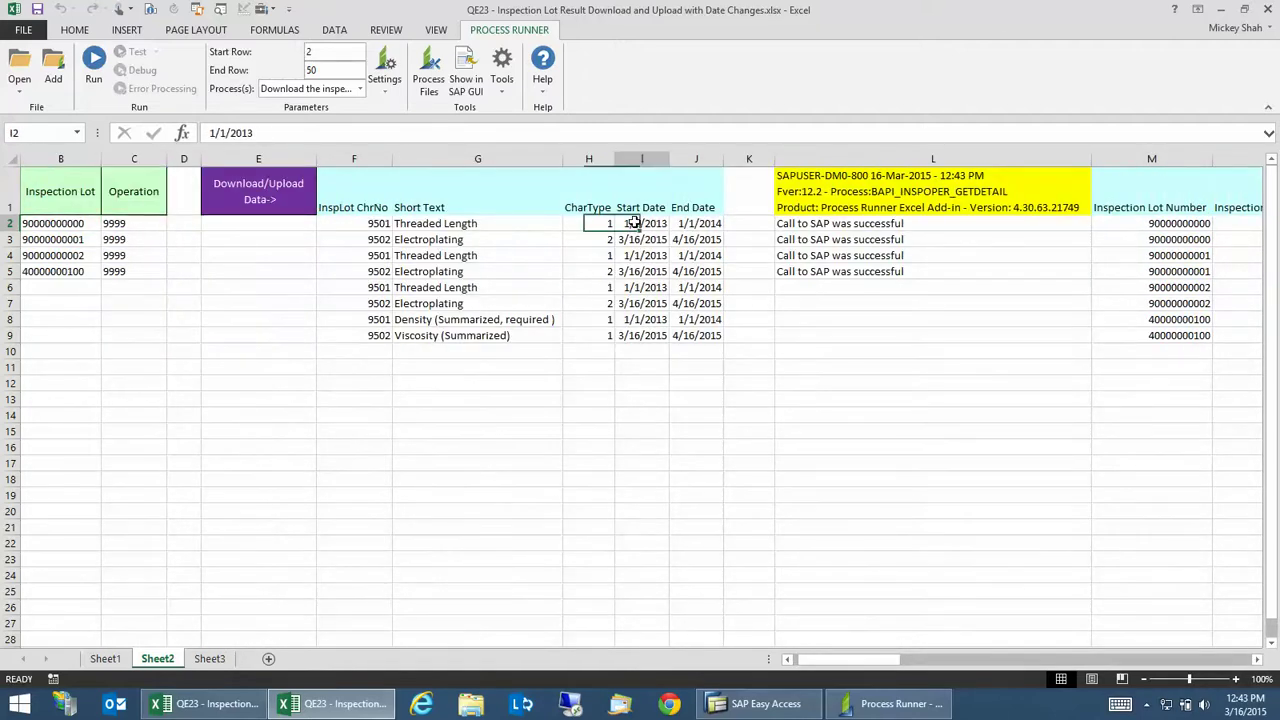
type("1/1/")
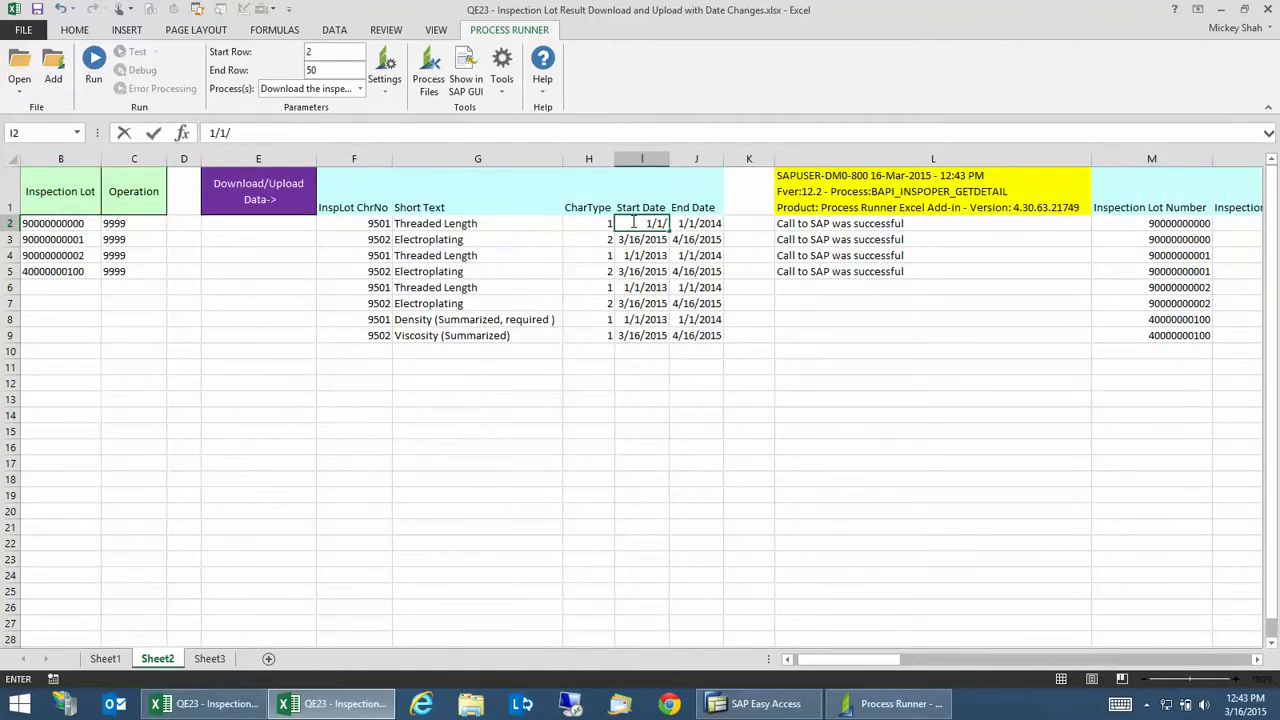
type("2012")
key("BackSpace")
type("12")
left_click(633, 222)
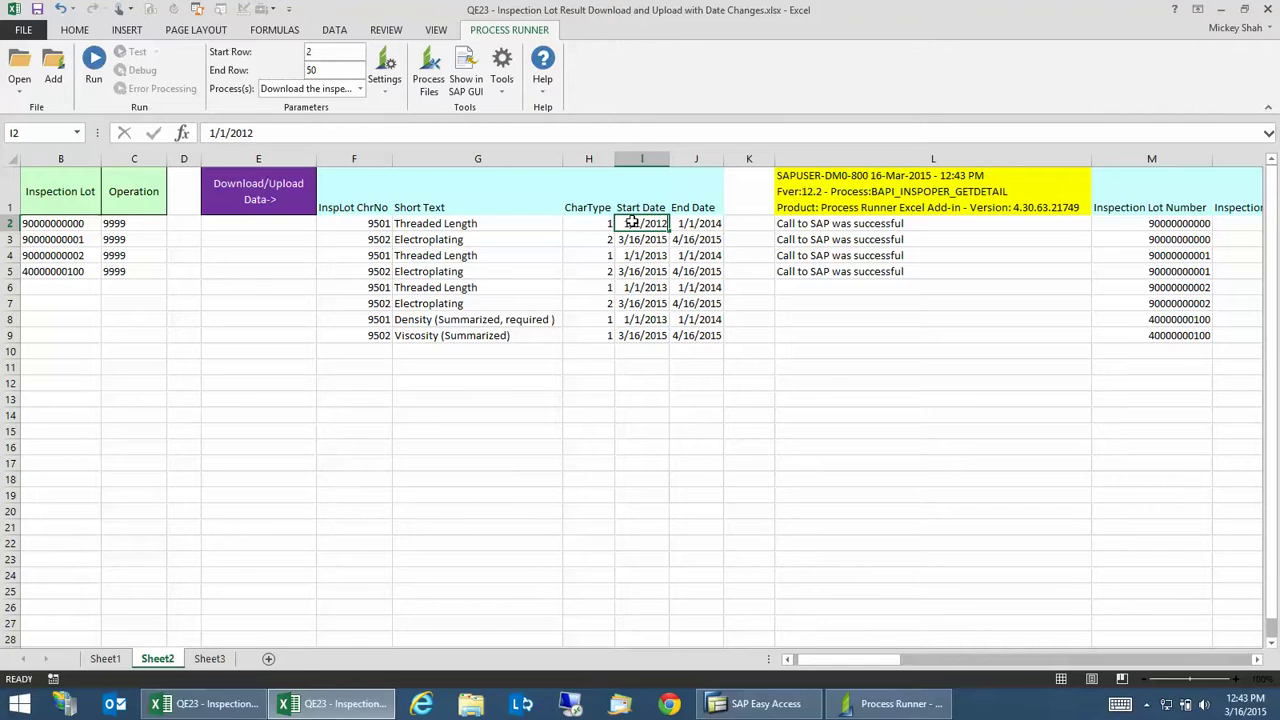
key("Down")
key("Right")
key("Up")
type("1")
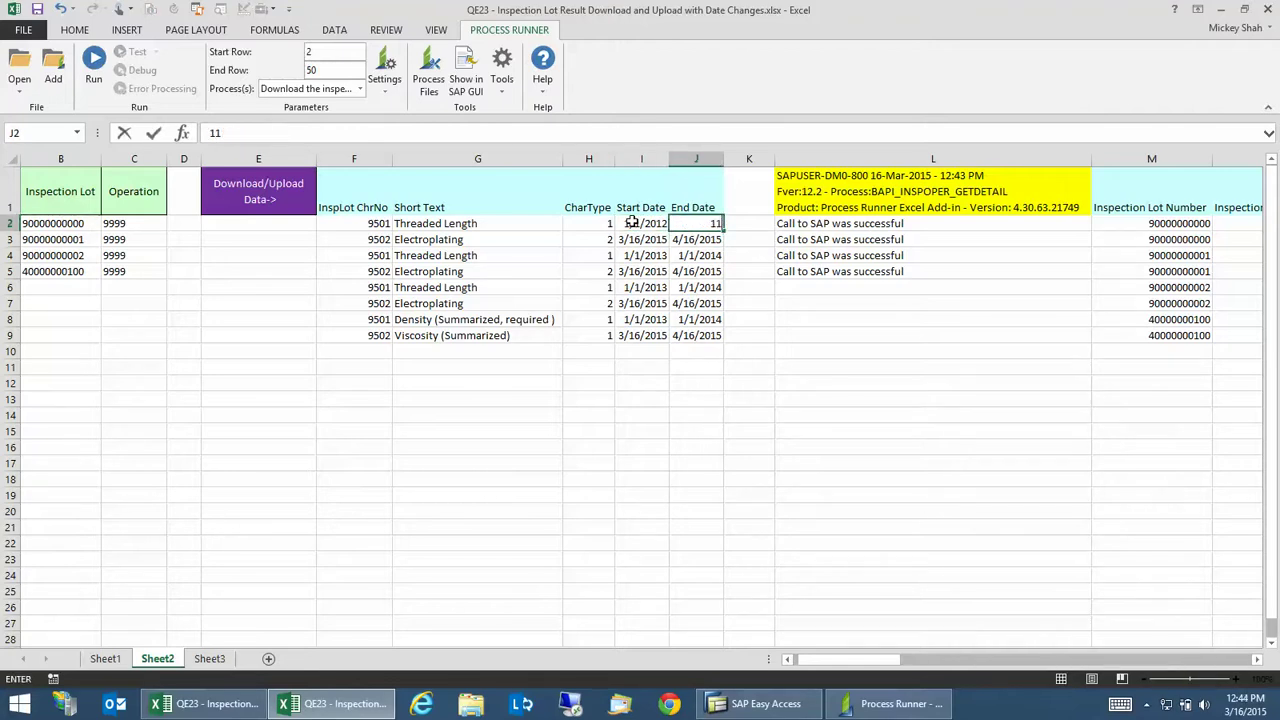
type("/1/2013")
key("Return")
Set the Electroplating start date in I3 to 2/2/2012 and its end date in J3 to 3/3/2013
key("Left")
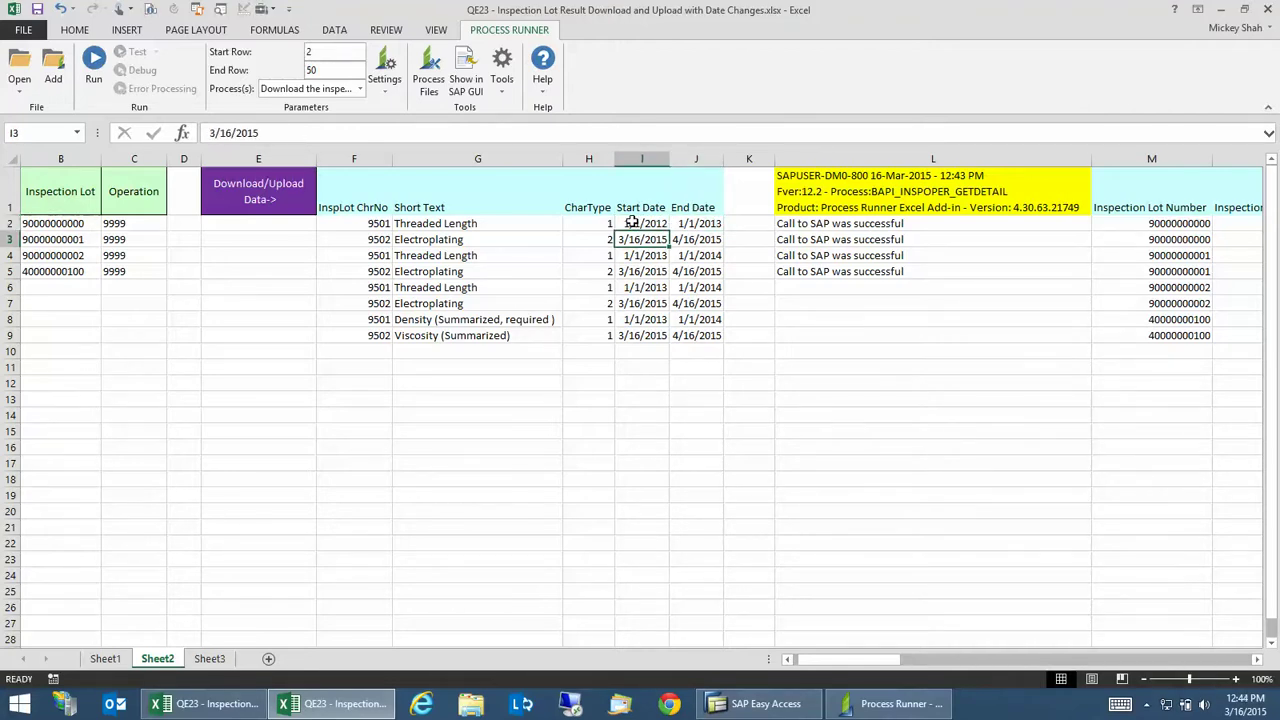
type("2/2")
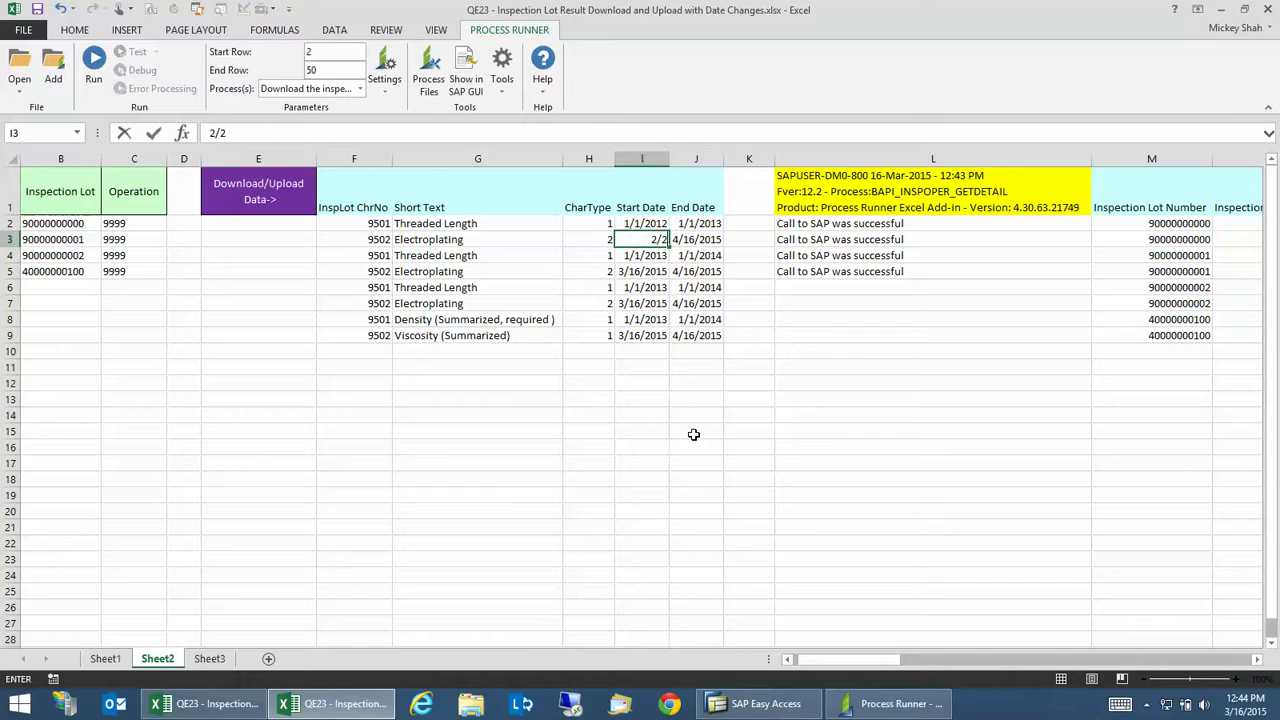
key("Return")
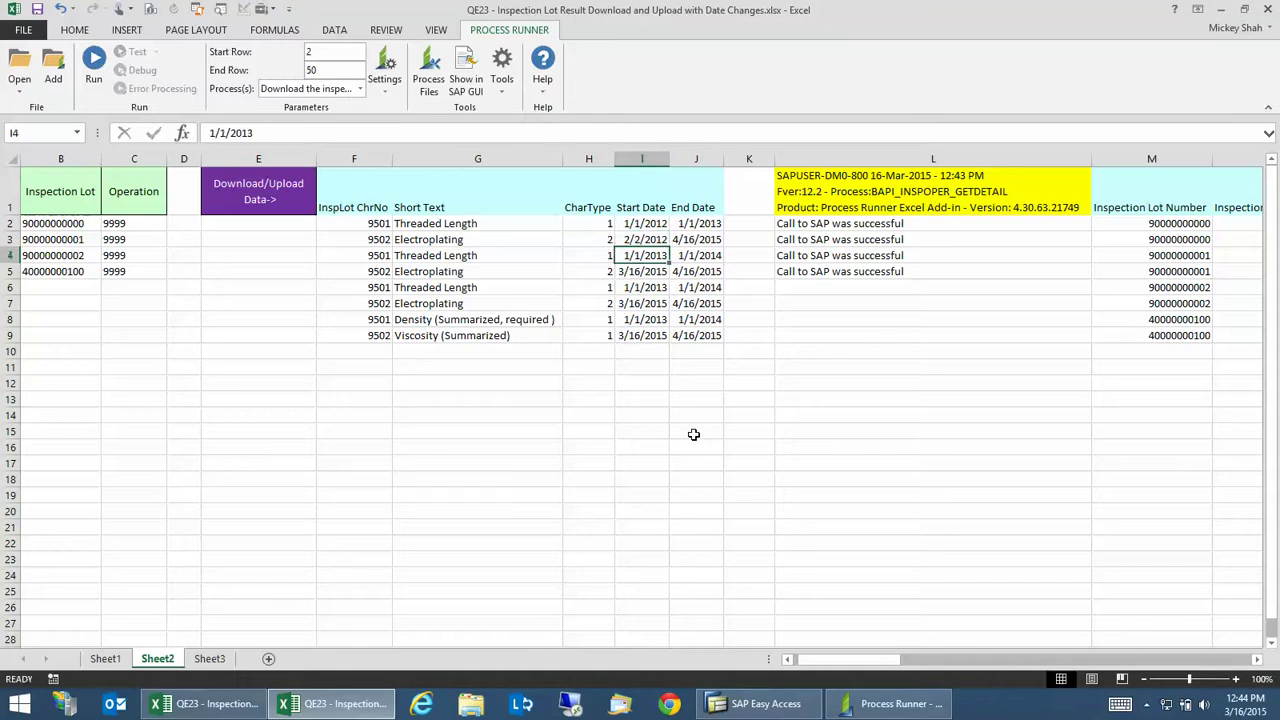
key("Up")
key("Right")
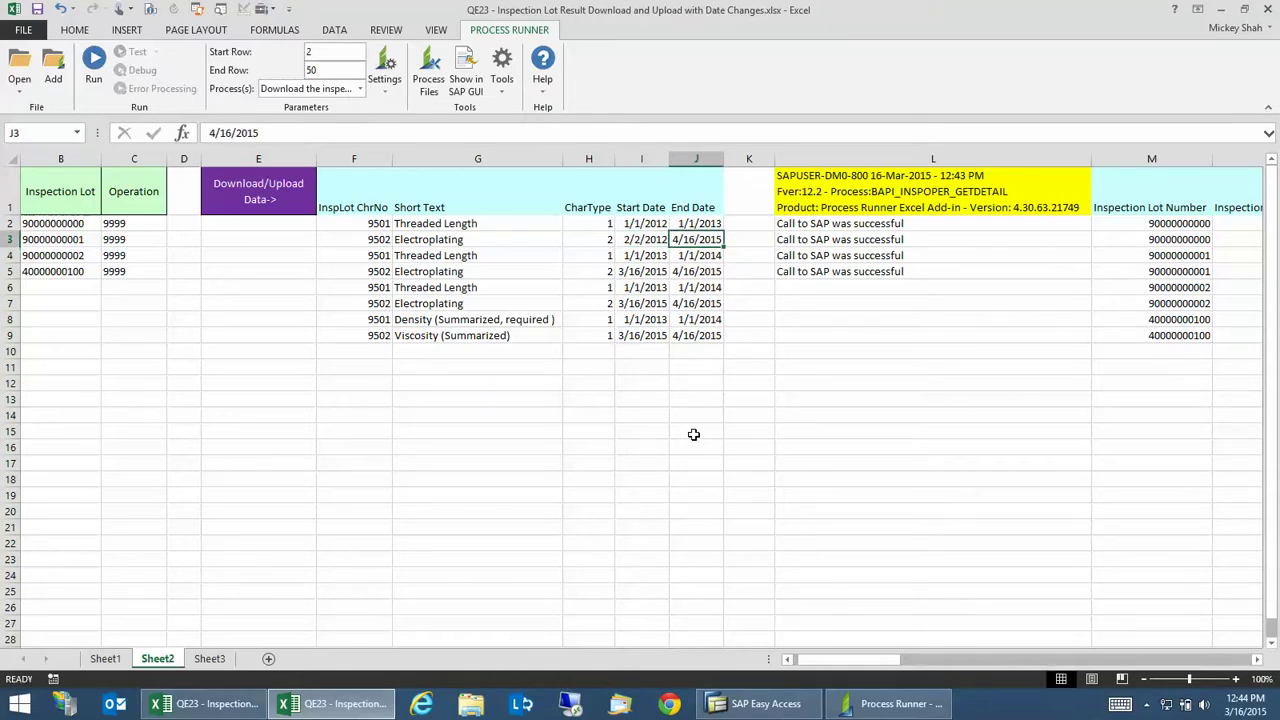
type("3/")
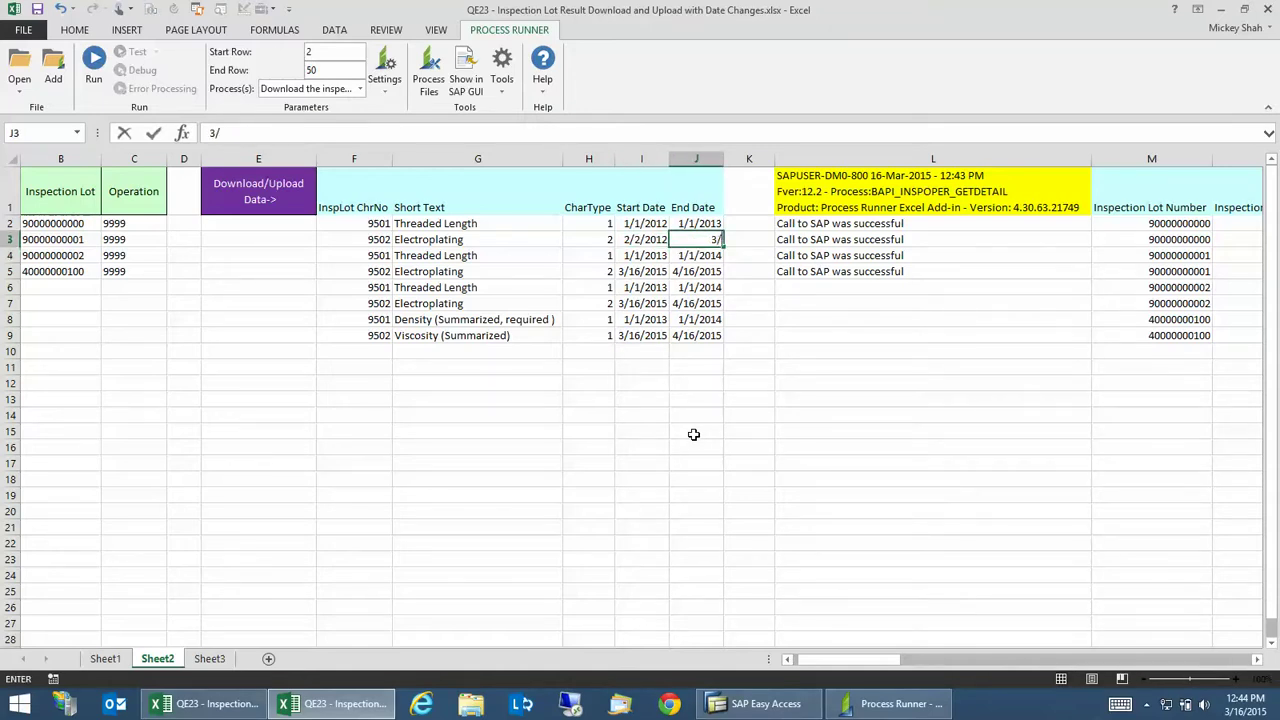
type("3/2013")
key("Return")
Copy the start and end dates in I2:J3 and paste them over I4:J5 for the second inspection lot
key("Up")
key("Left")
key("Up")
key("shift+Right")
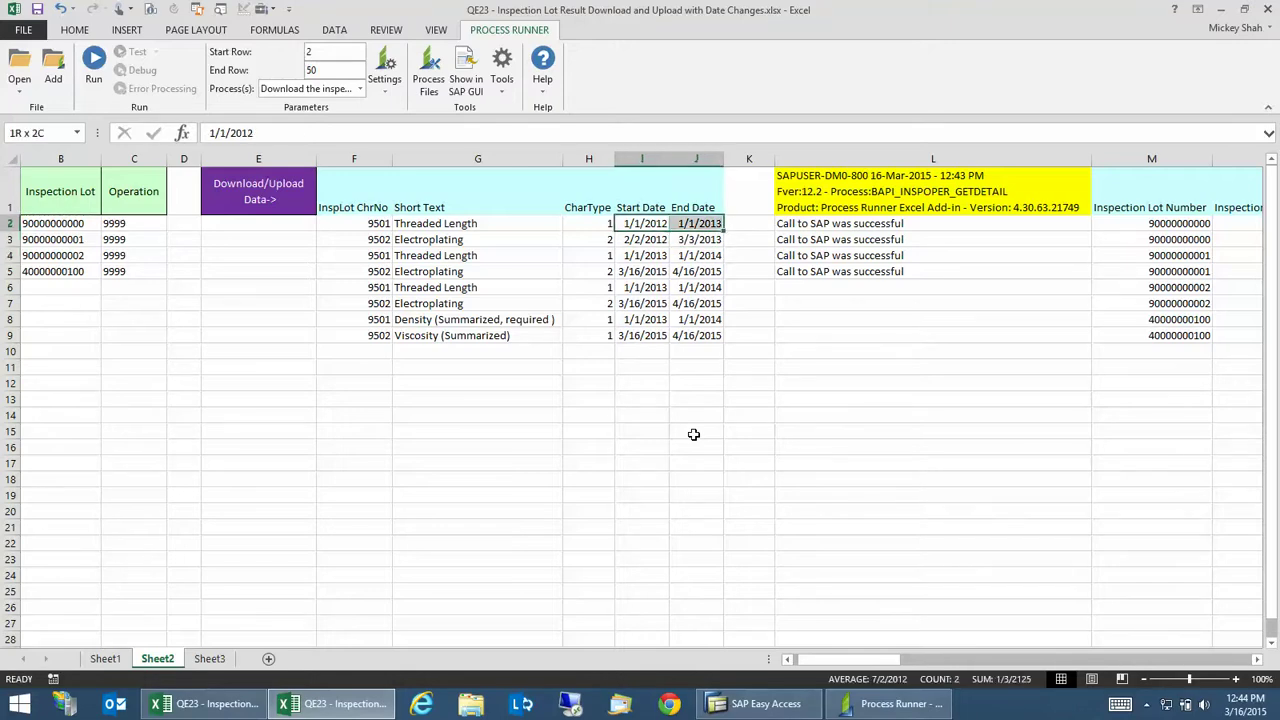
key("shift+Down")
key("ctrl+c")
key("ctrl+Down")
key("Up")
key("Up")
key("Up")
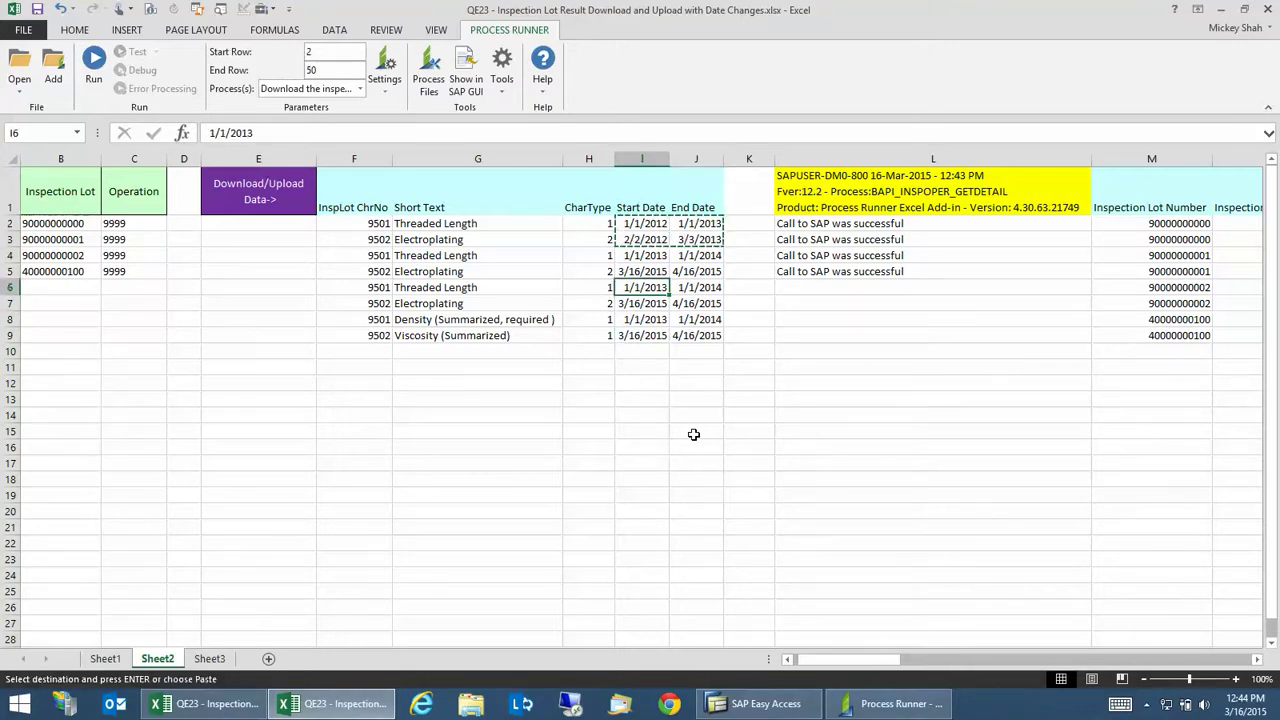
key("Up")
key("Up")
key("ctrl+v")
Paste the same copied dates over I6:J7 and I8:J9 for the remaining two inspection lots
key("Down")
key("Down")
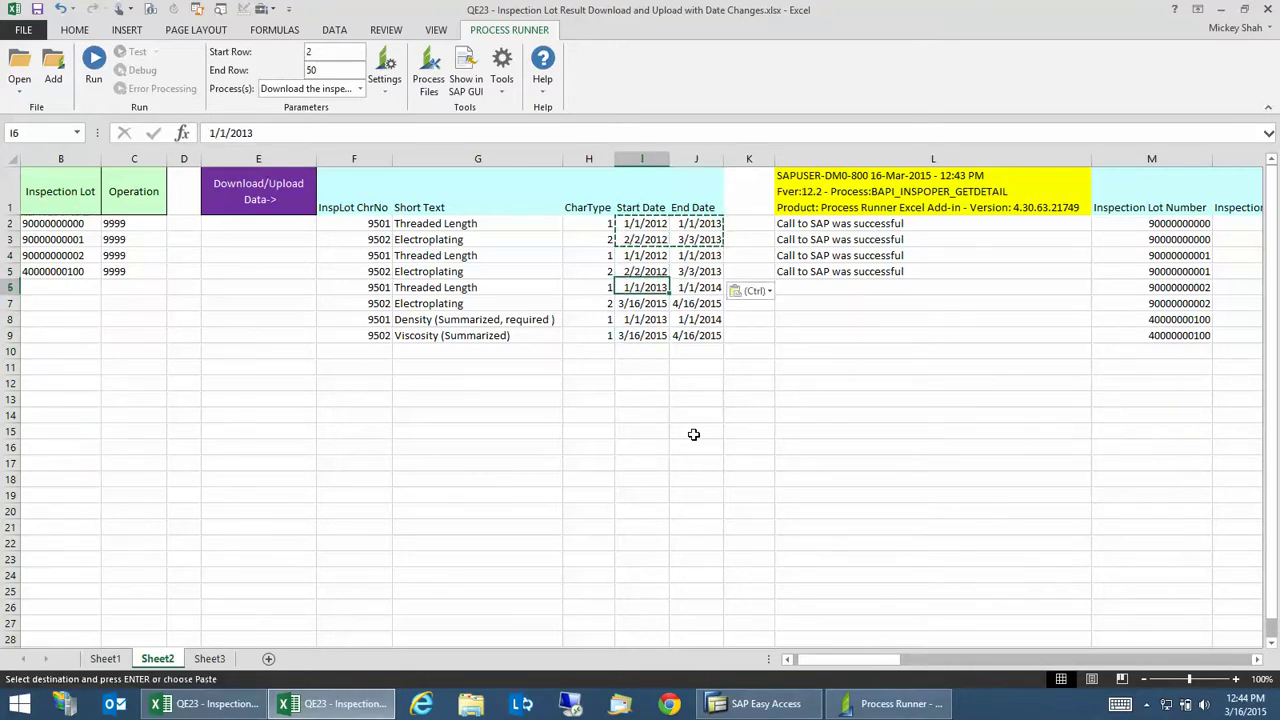
key("Up")
key("Up")
key("Down")
key("Down")
key("ctrl+v")
key("Down")
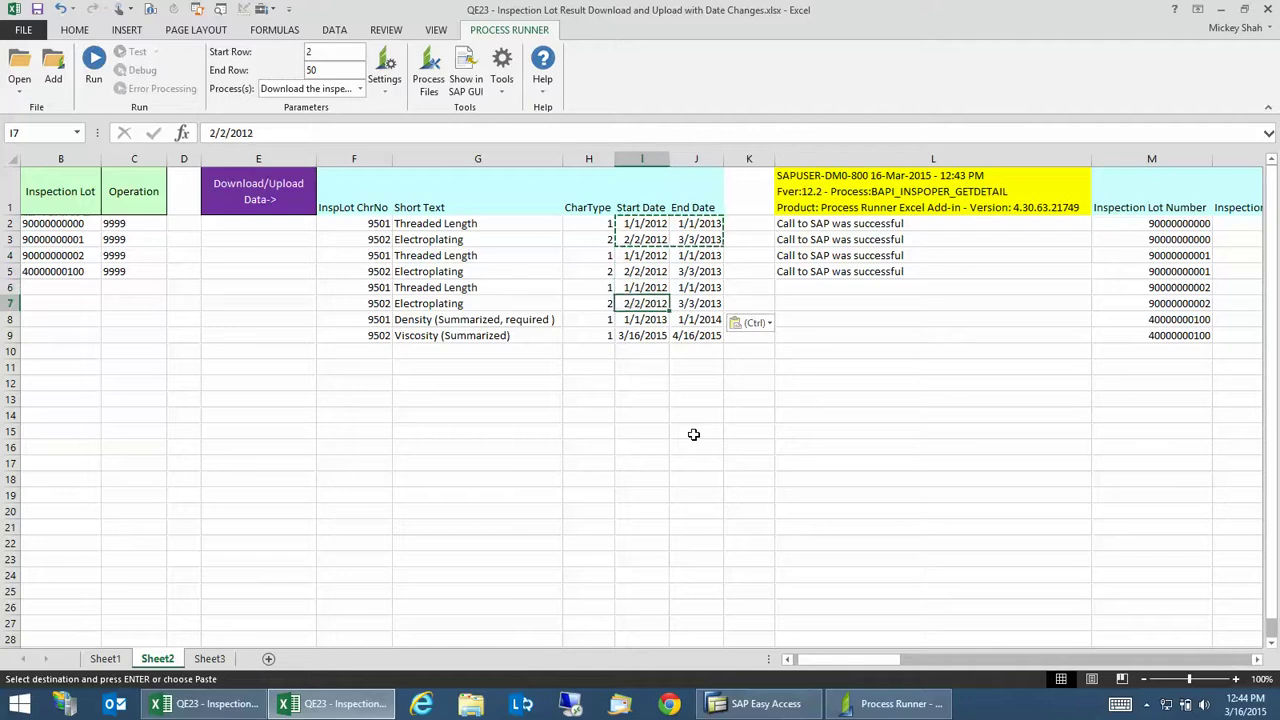
key("Down")
key("ctrl+v")
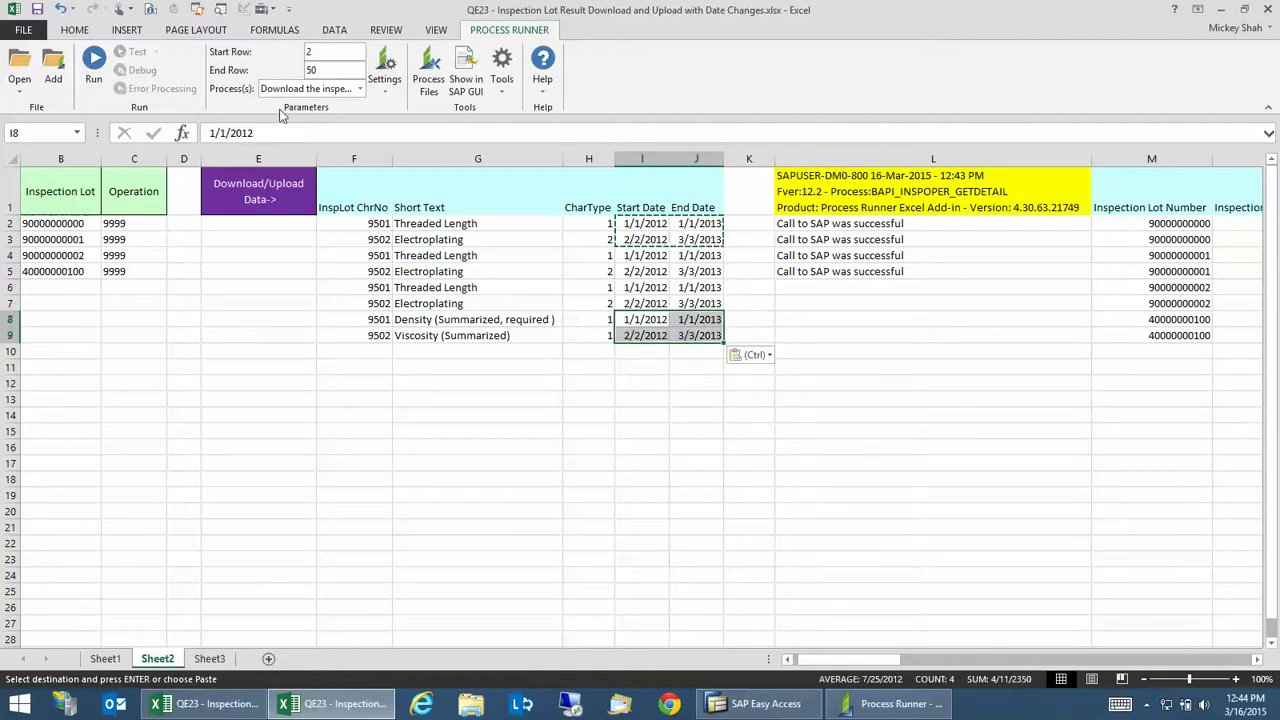
Run the process "Update Date for Inspection lot Result using BAPI" on the sheet, logging on to SAP with the saved credentials
left_click(361, 89)
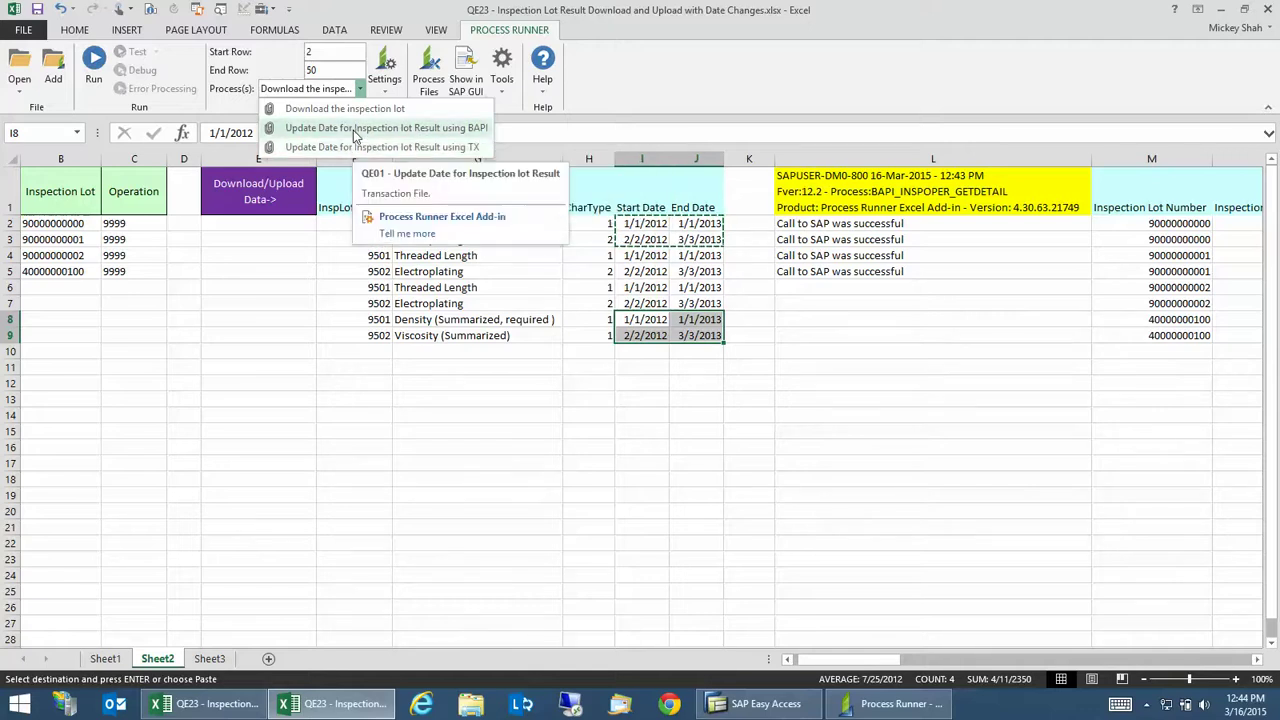
left_click(355, 128)
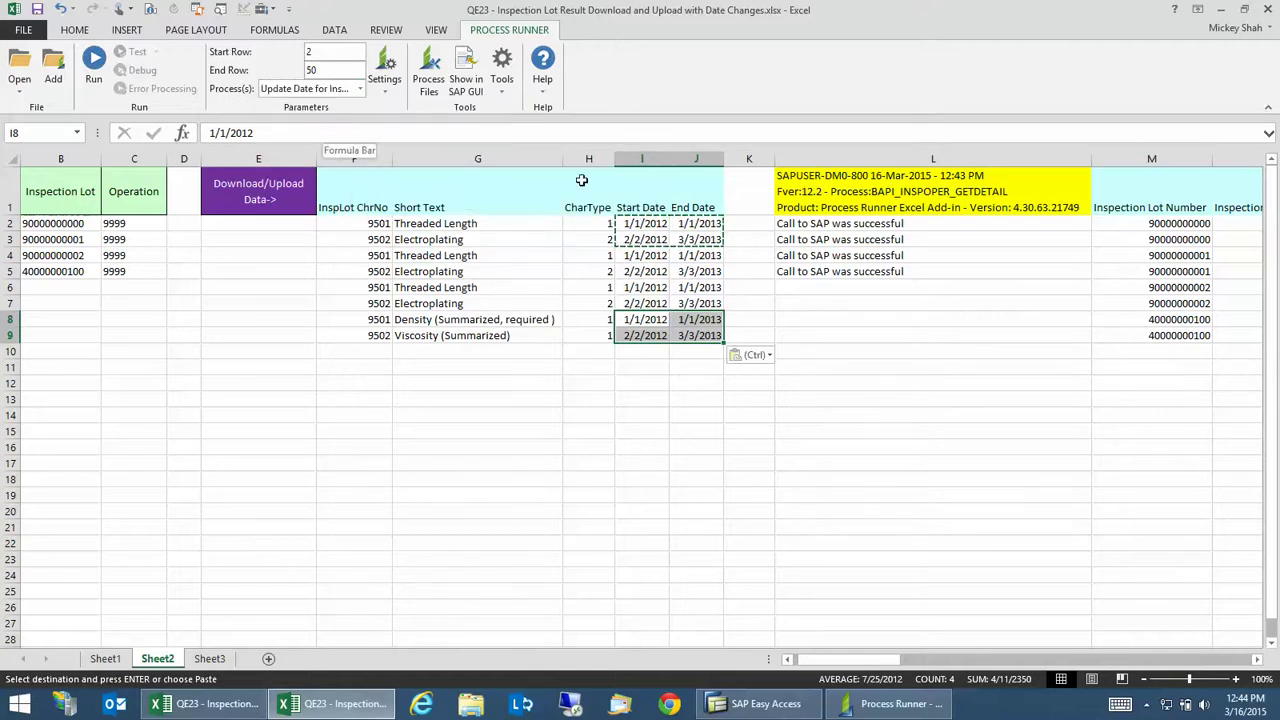
left_click(92, 62)
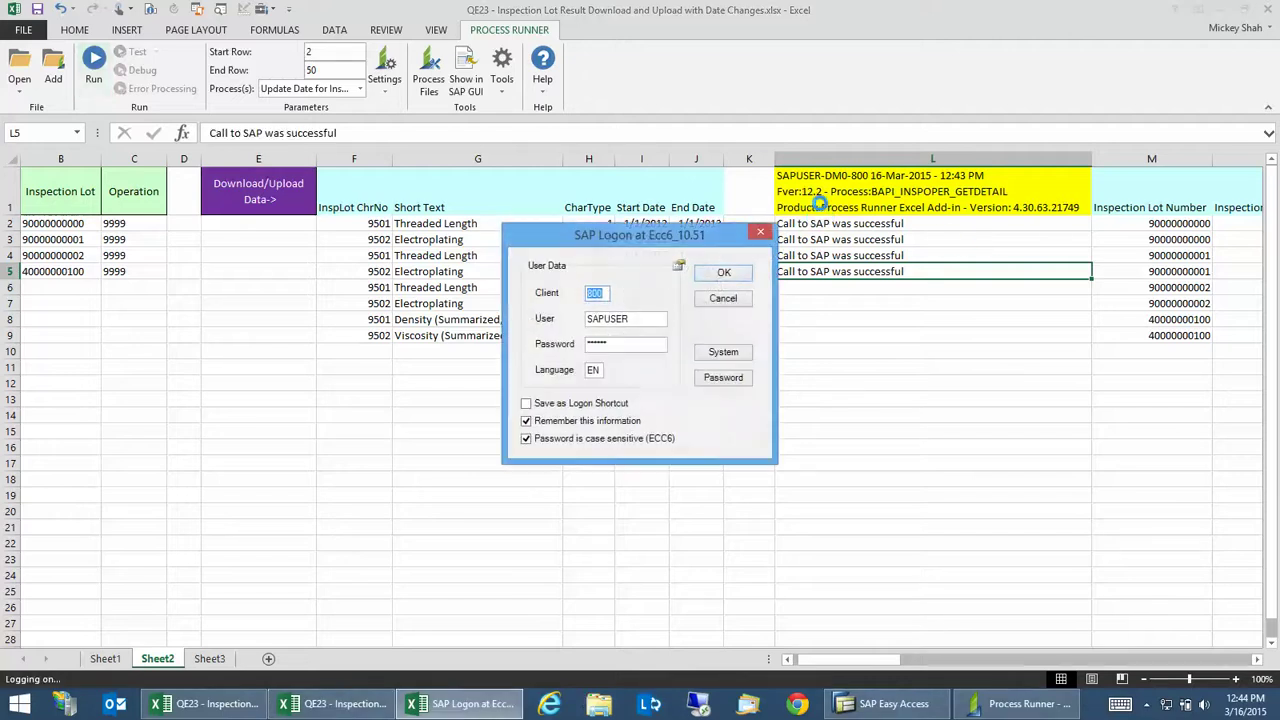
left_click(725, 276)
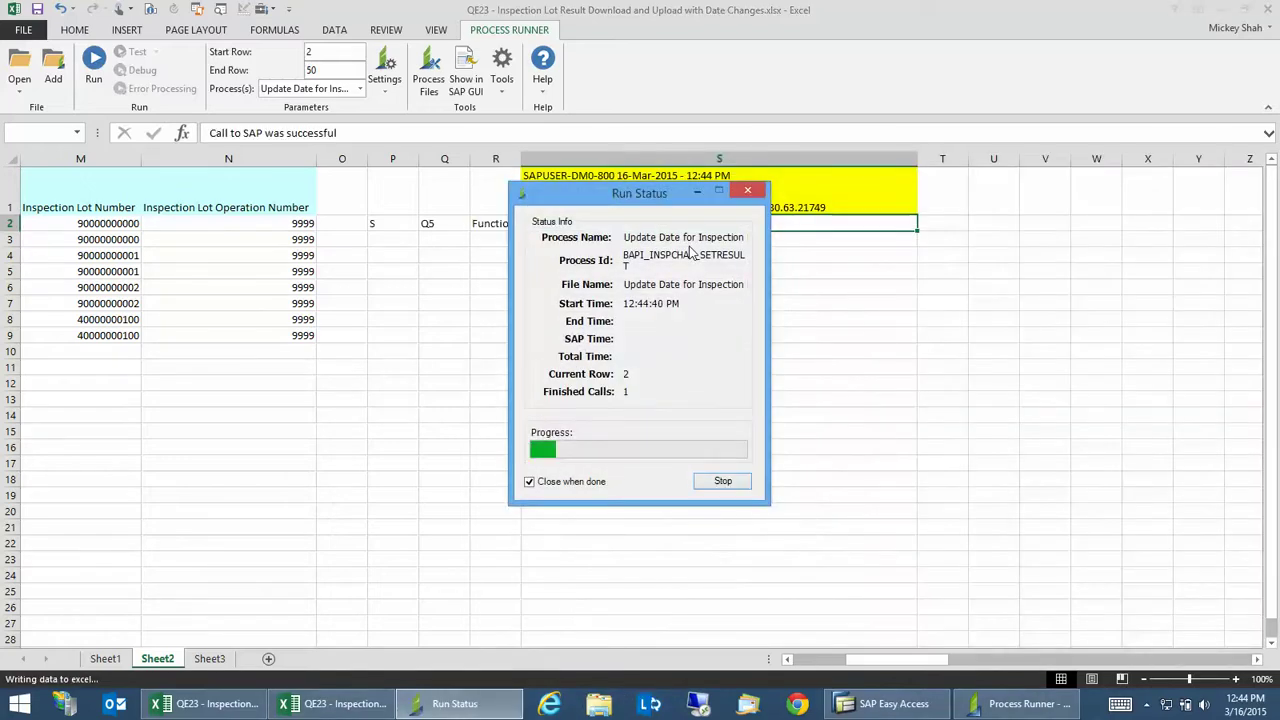
left_click_drag(594, 200, 993, 160)
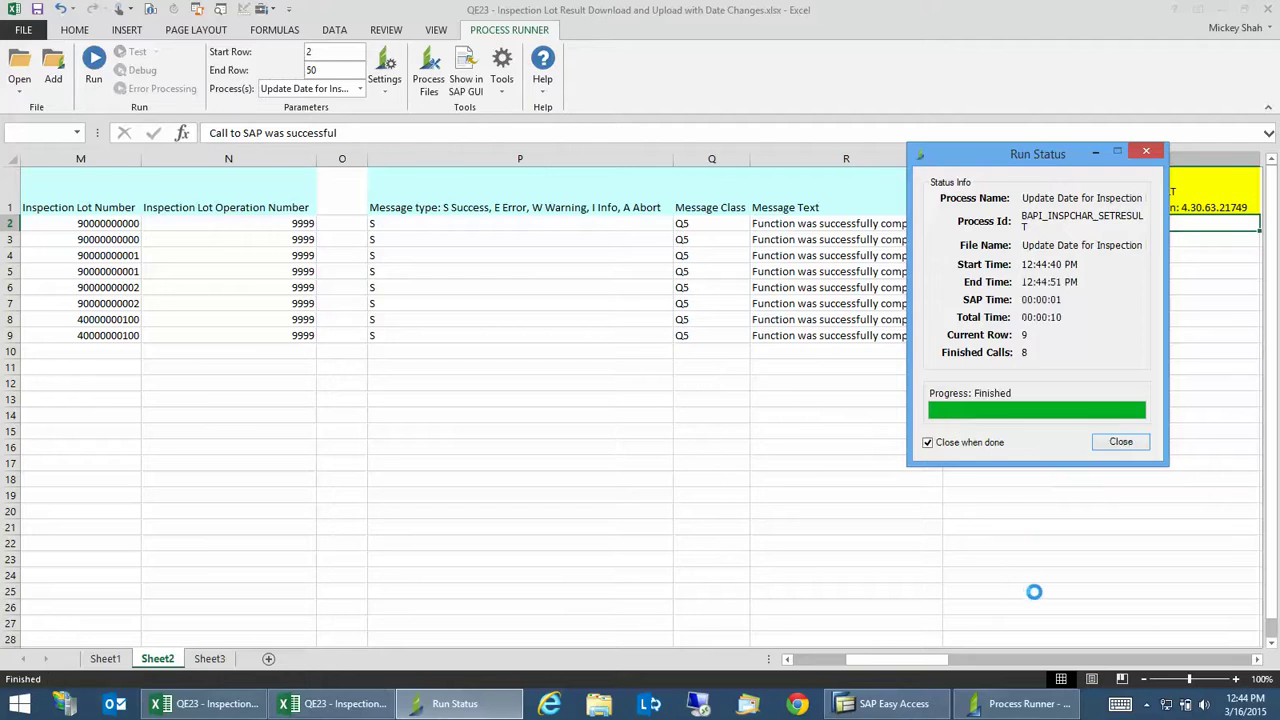
left_click(808, 662)
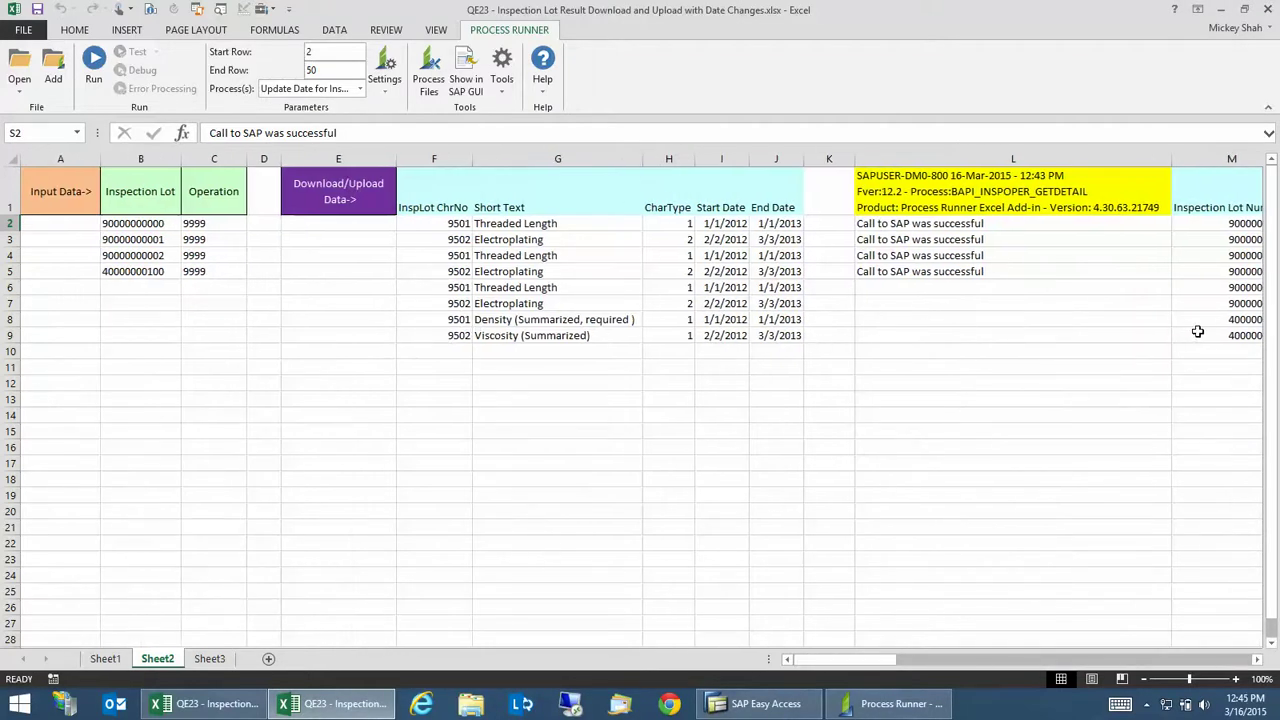
left_click(1210, 336)
key("ctrl+c")
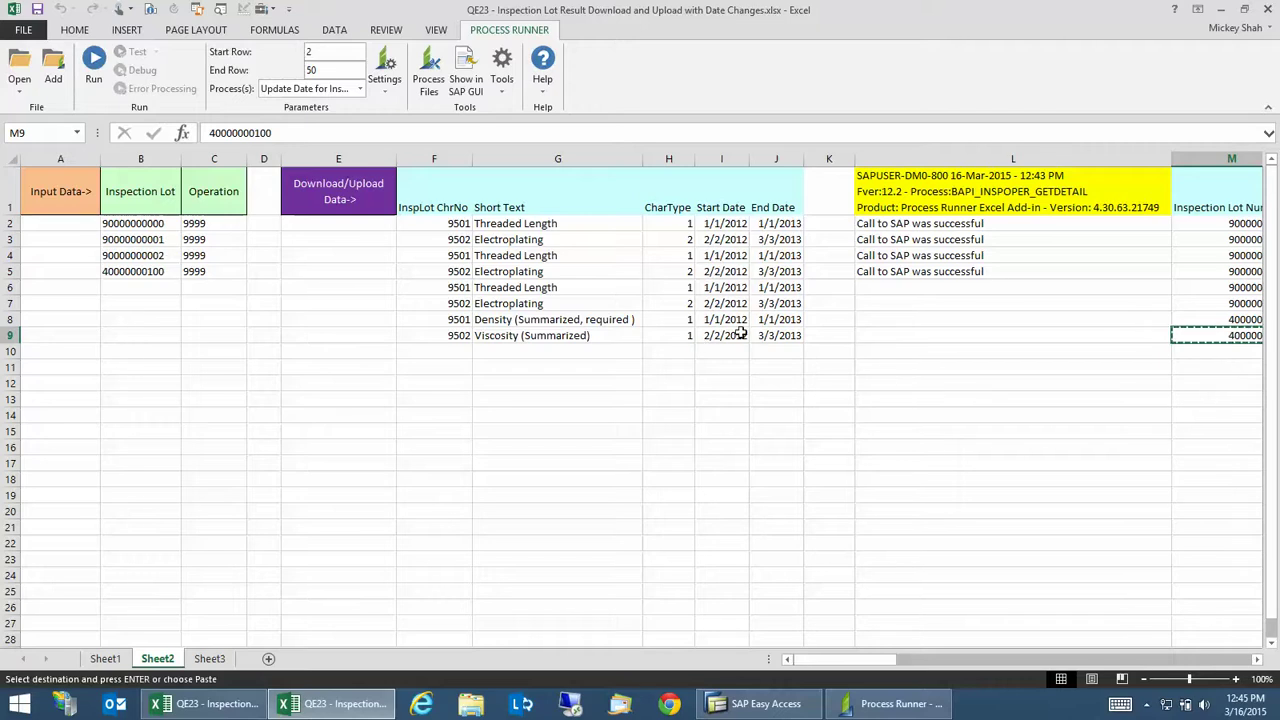
left_click(740, 334)
left_click(788, 336)
left_click(790, 704)
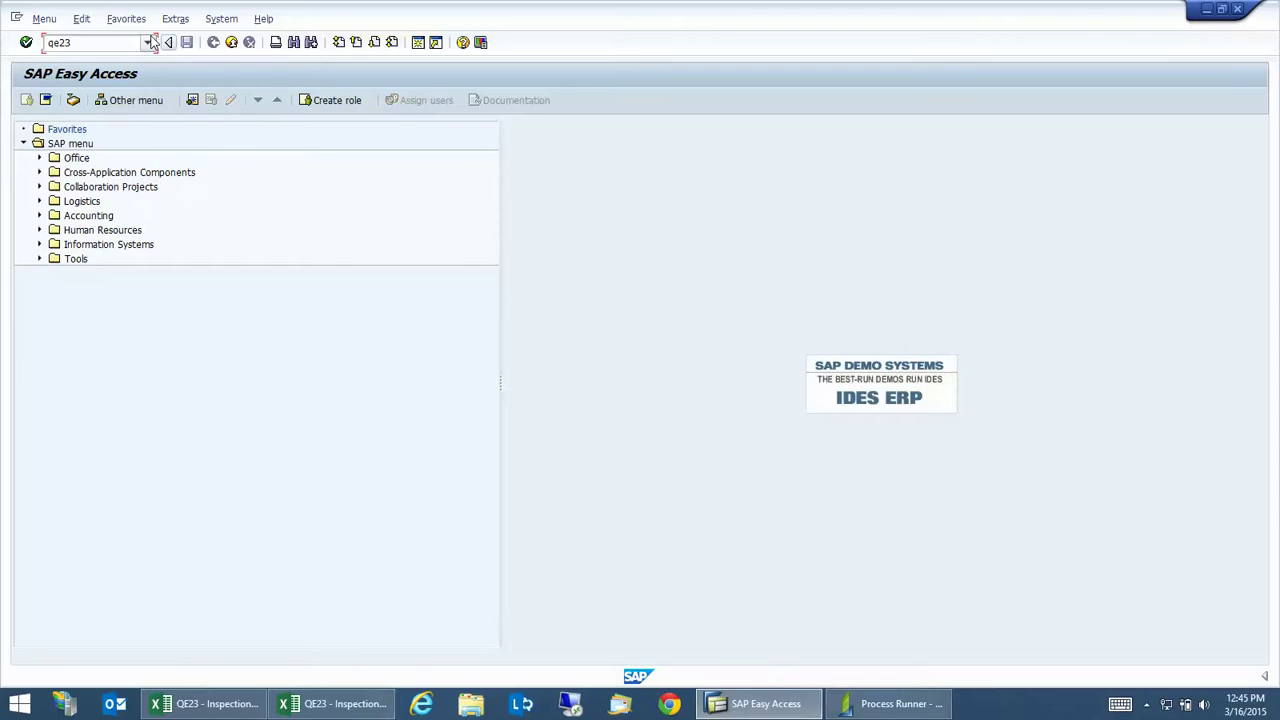
key("Return")
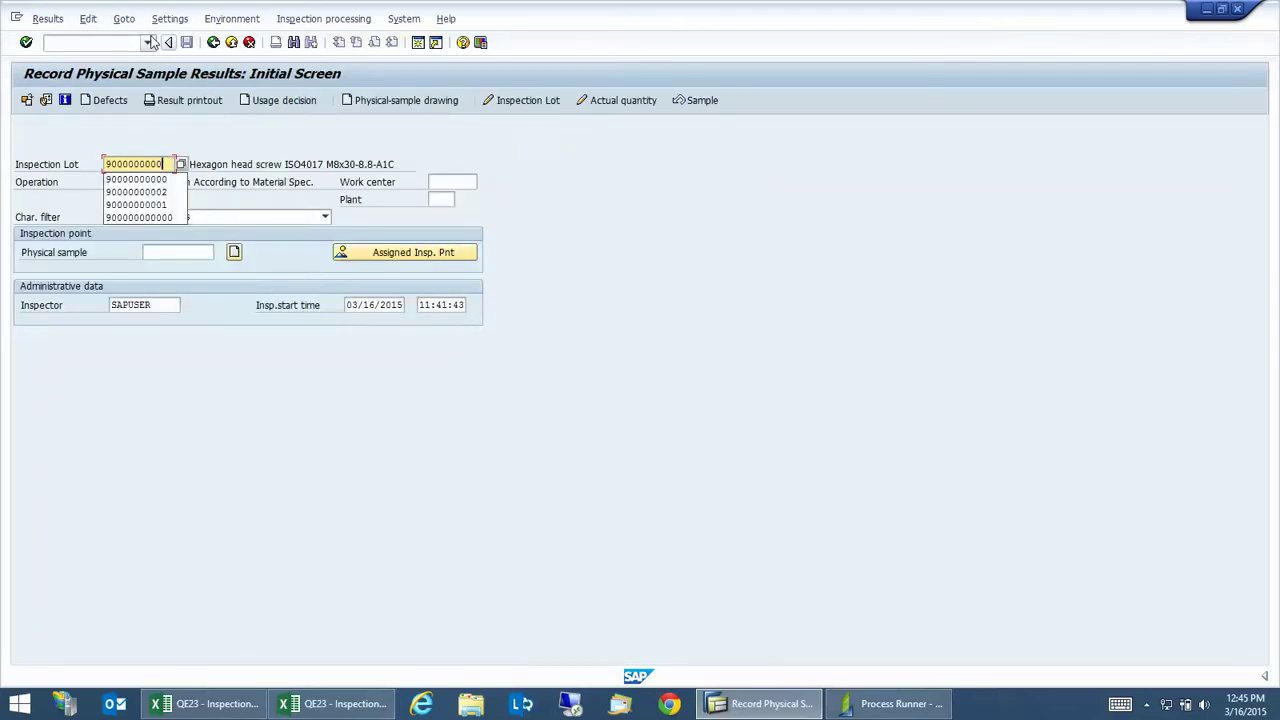
type("40000000100")
key("Return")
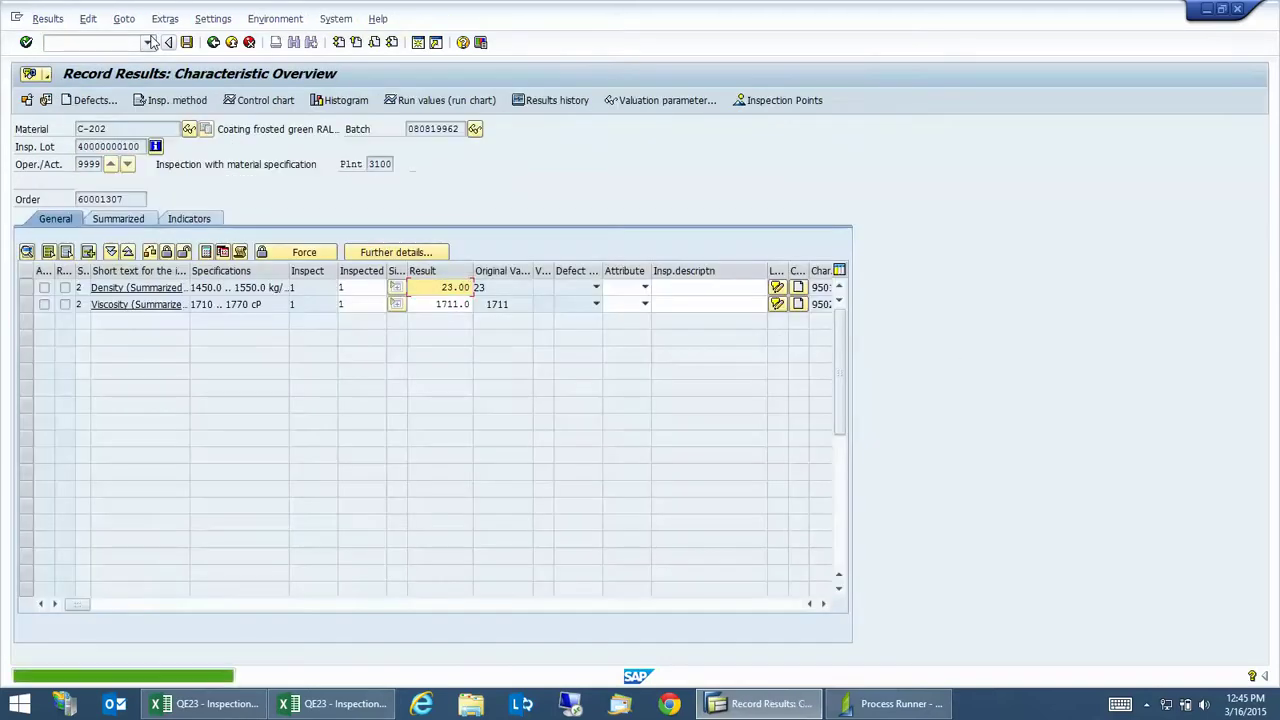
Check the inspection start and end dates of the Viscosity and Density characteristics in the open lot
left_click(222, 252)
left_click(195, 312)
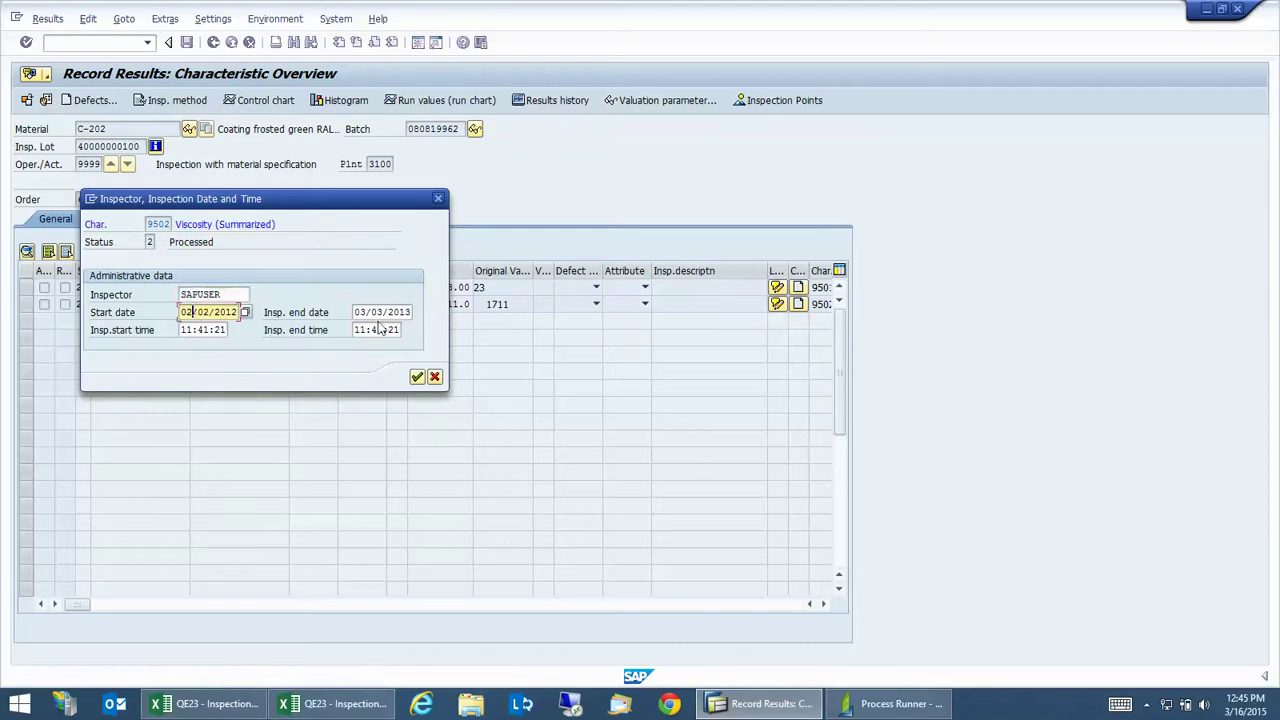
left_click(434, 377)
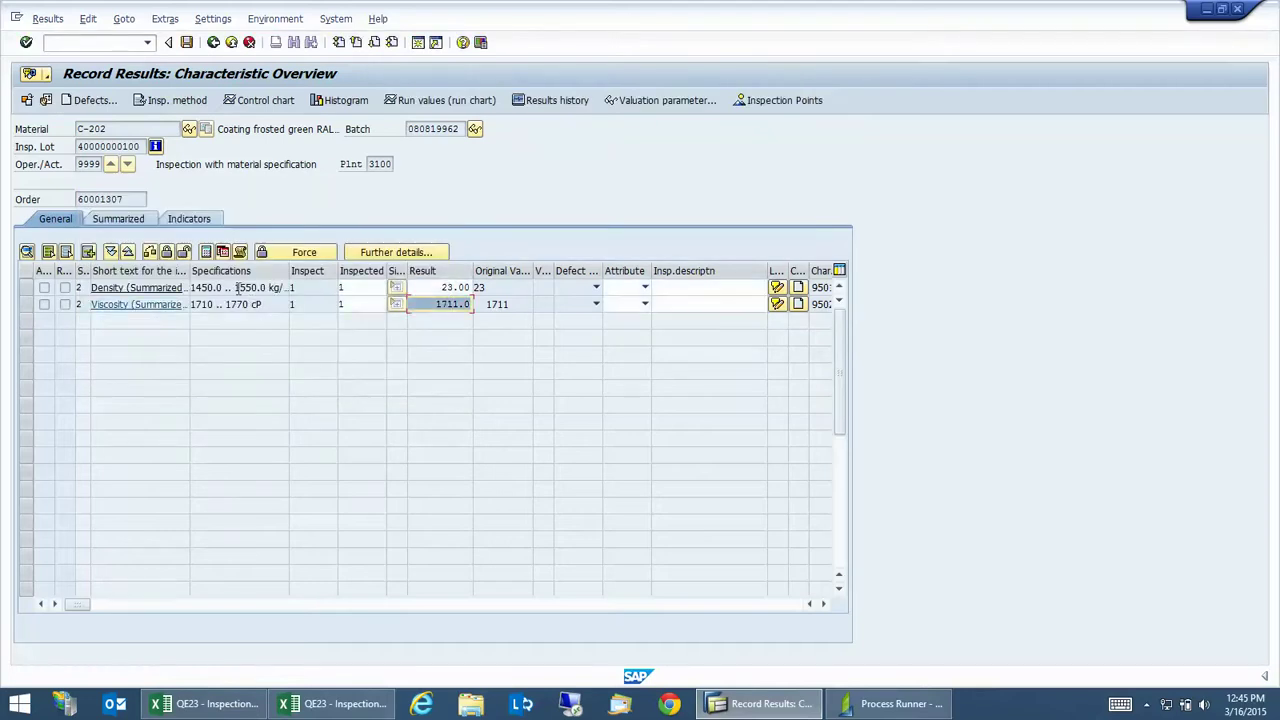
left_click(222, 252)
left_click(216, 312)
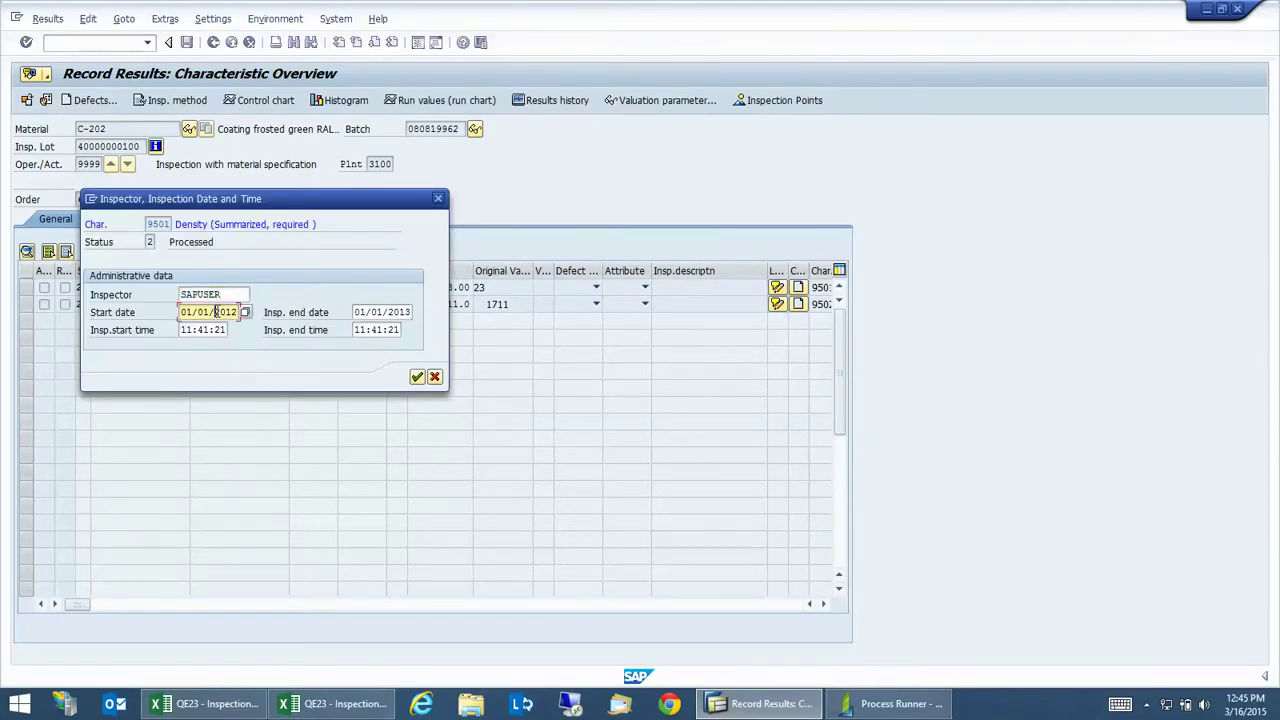
left_click(375, 312)
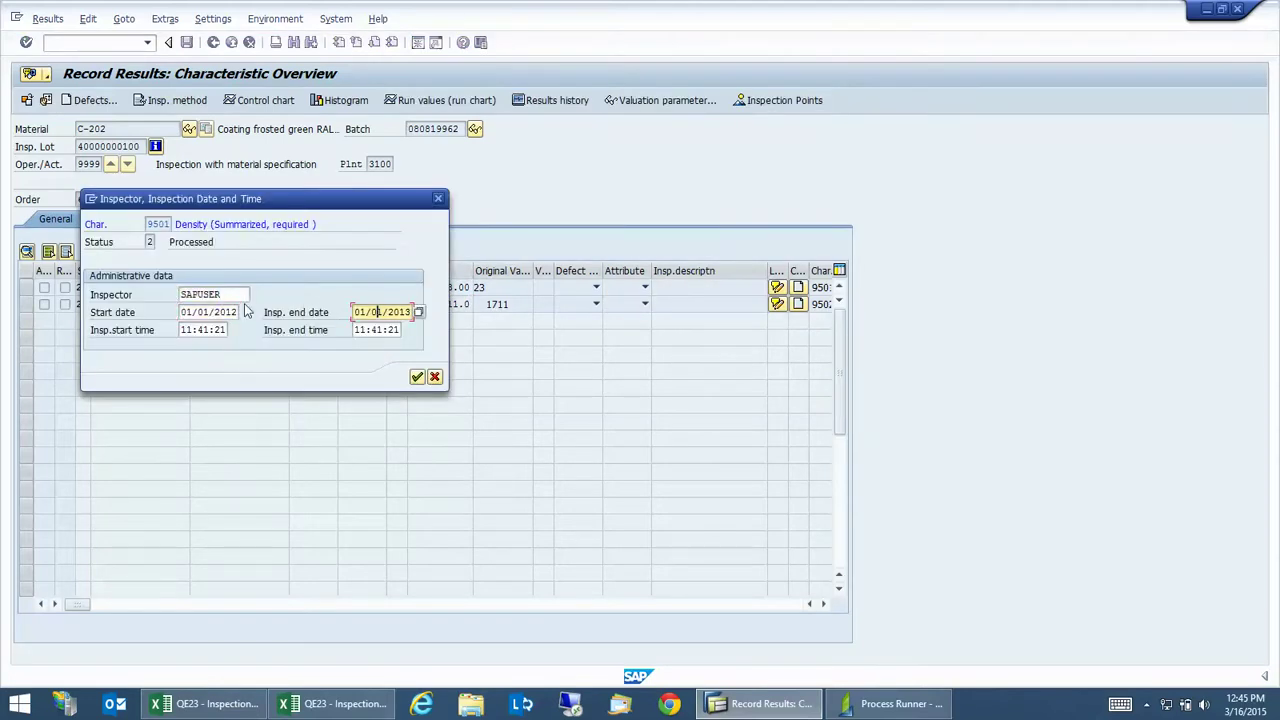
left_click(352, 702)
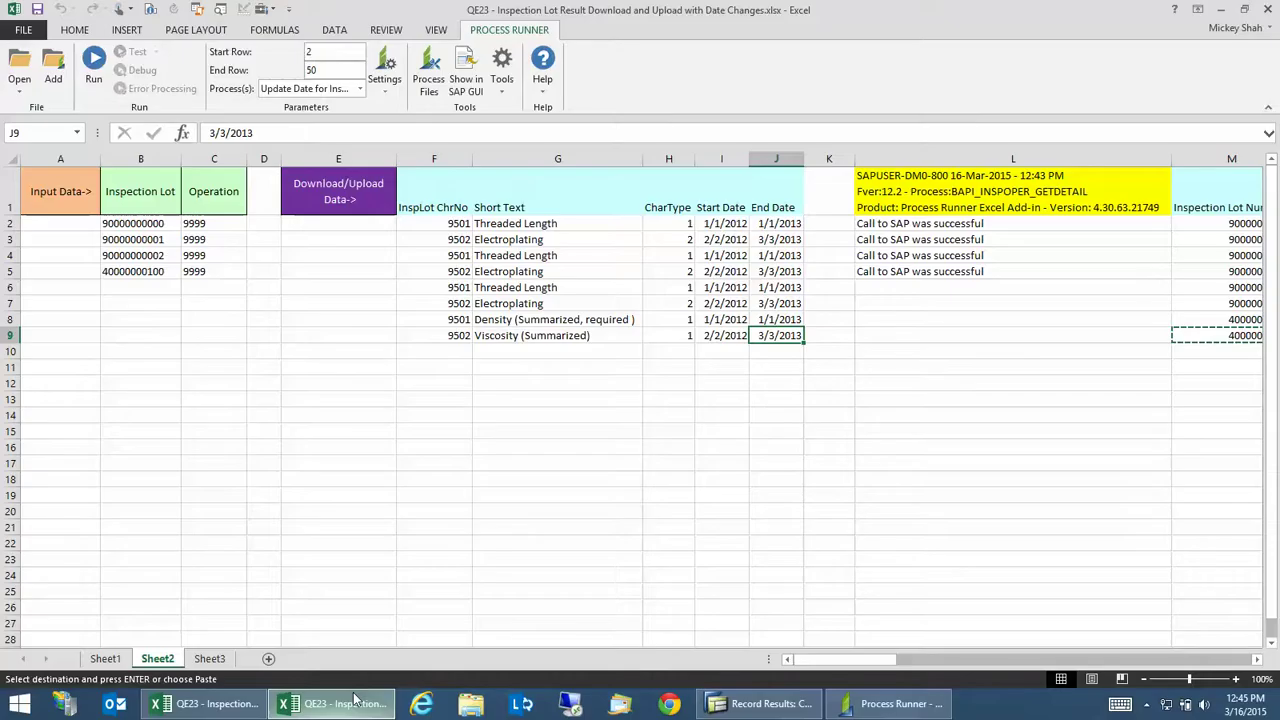
left_click(775, 322)
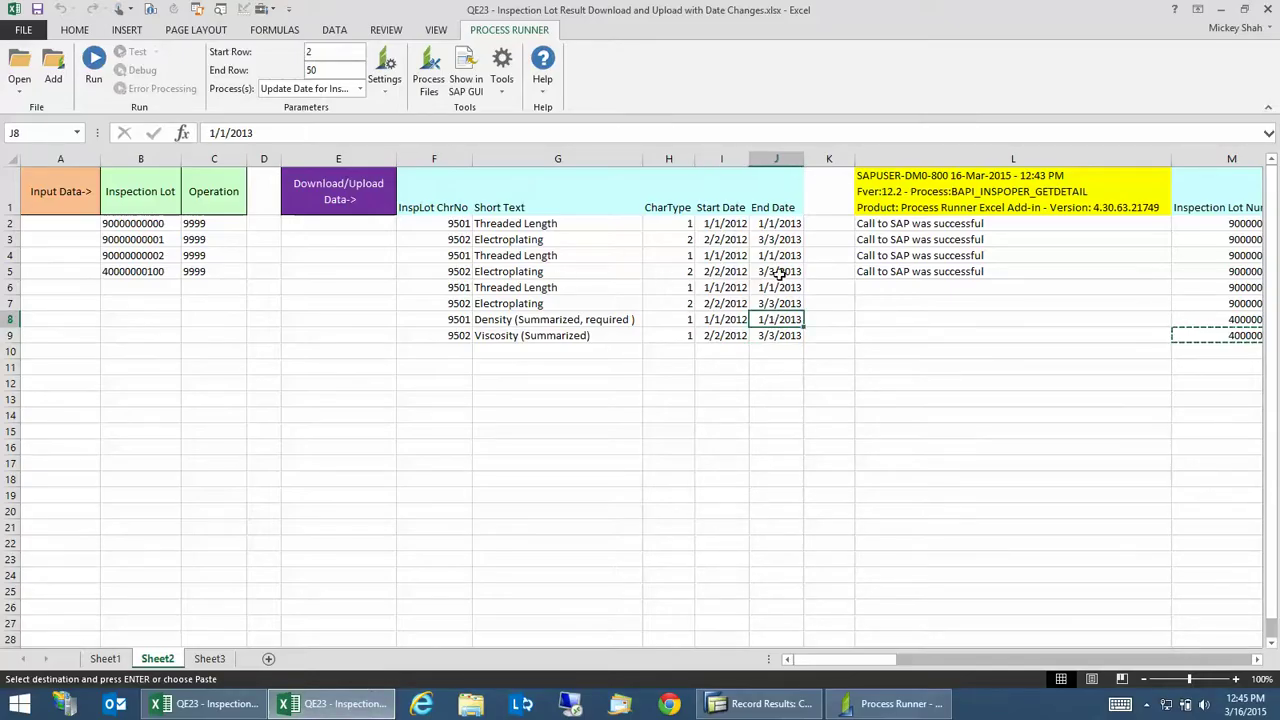
left_click(1236, 271)
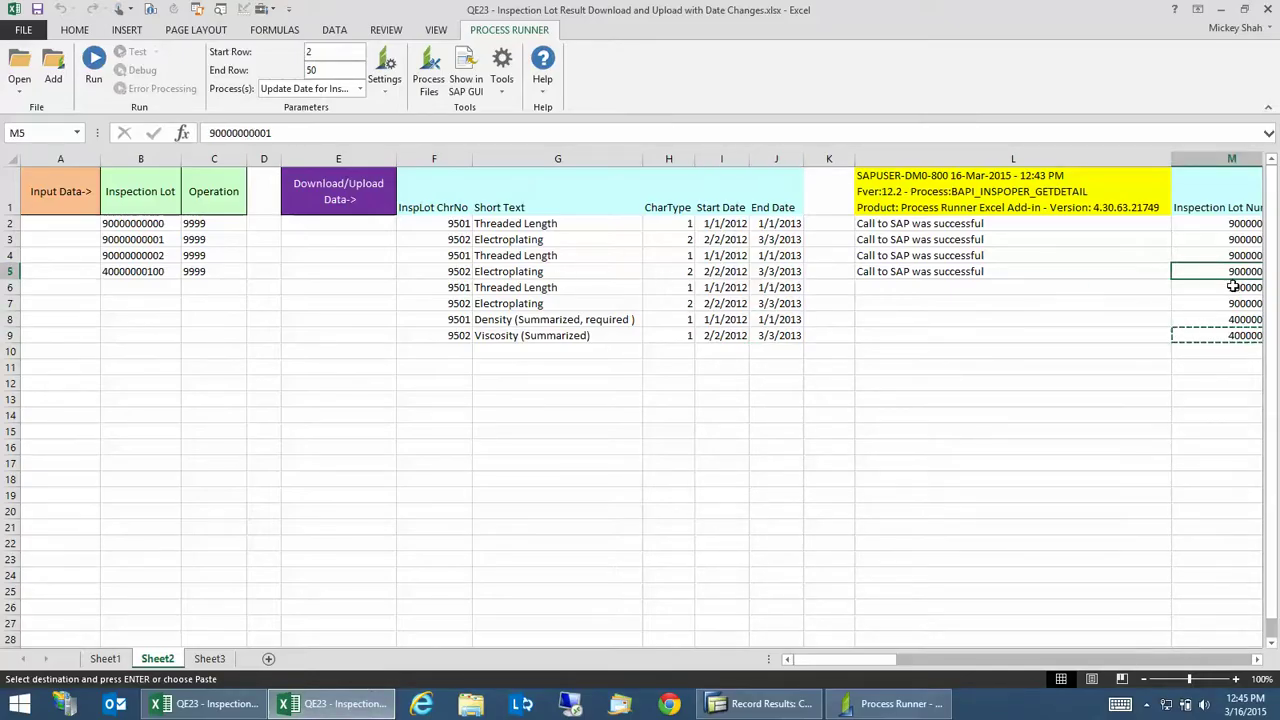
key("Down")
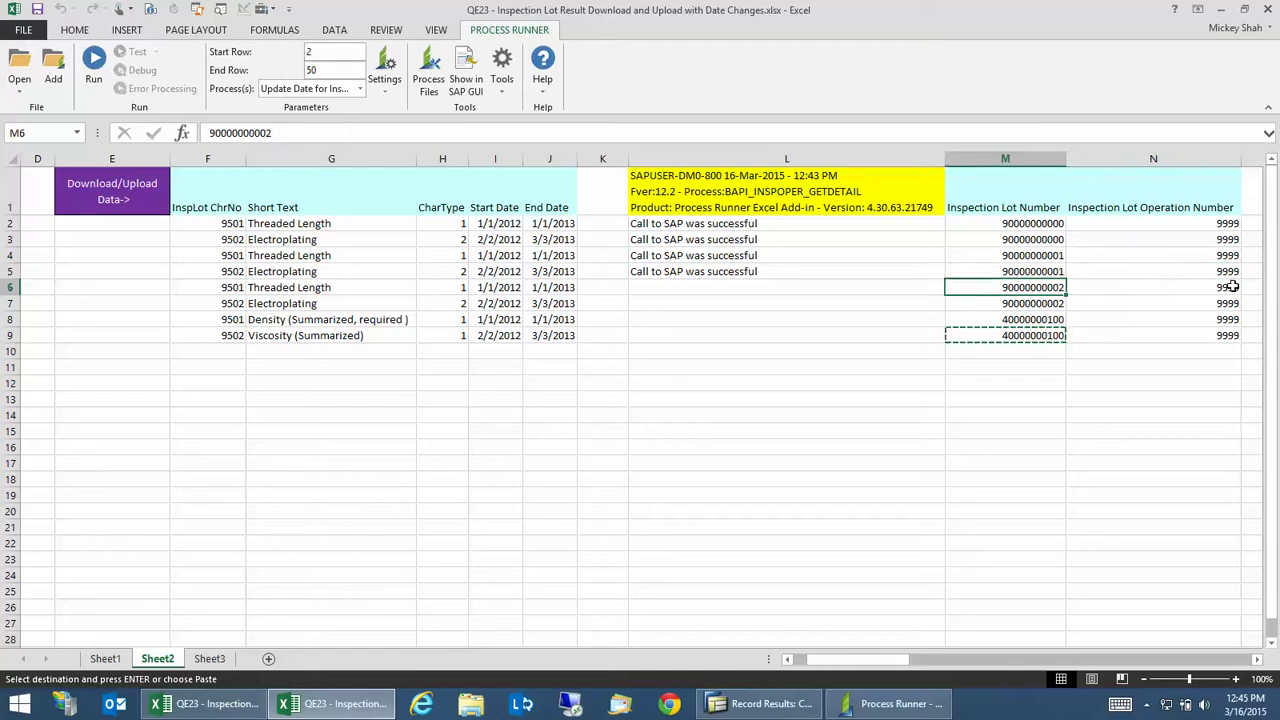
key("ctrl+c")
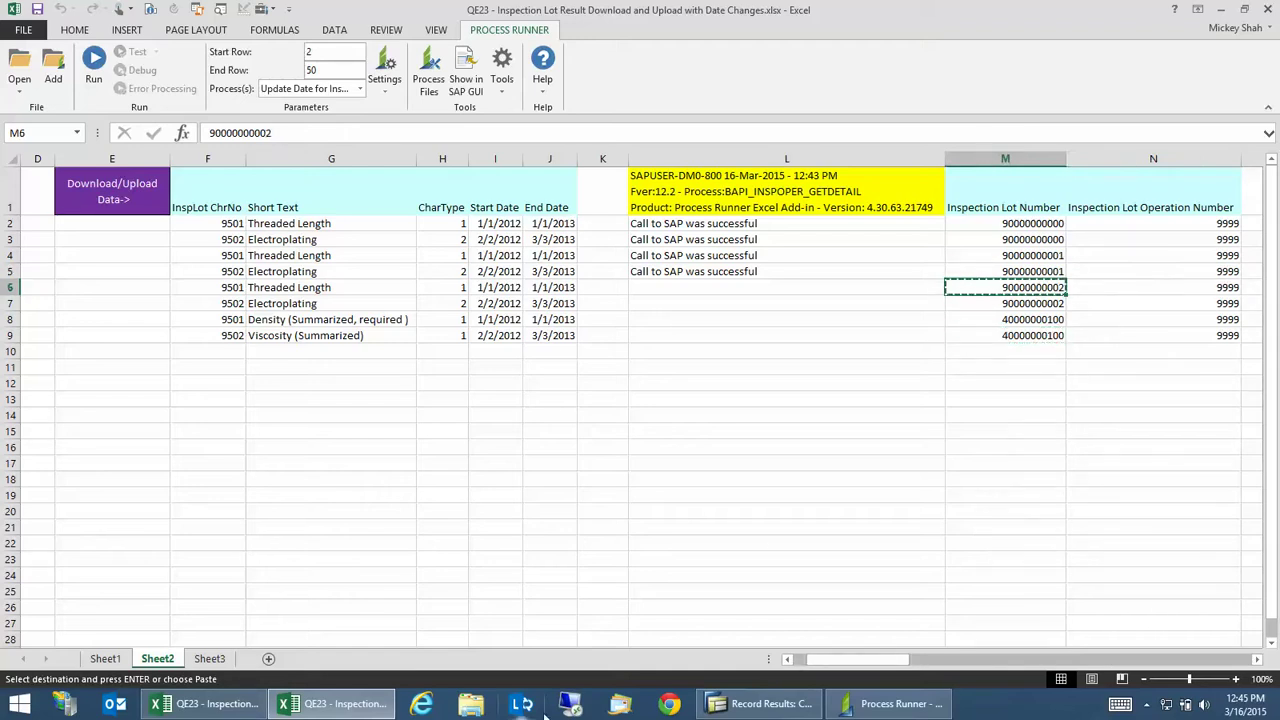
left_click(760, 703)
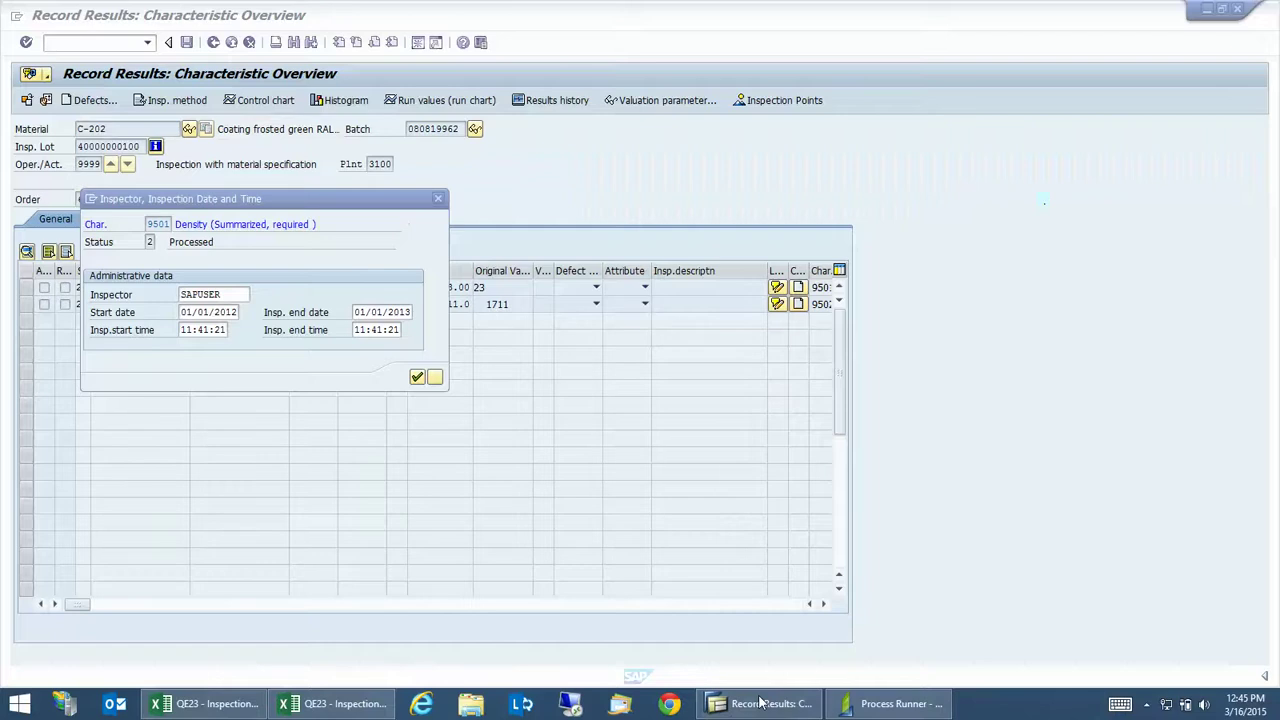
key("Return")
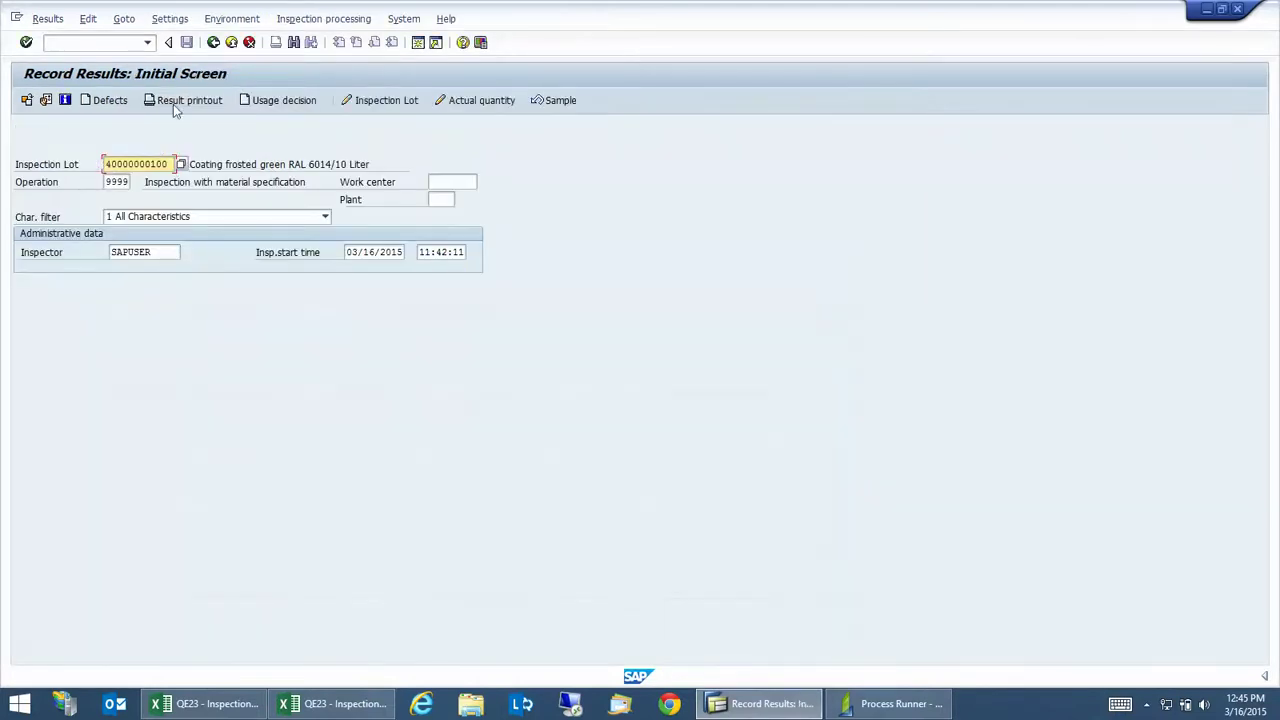
key("Delete")
key("ctrl+v")
key("Return")
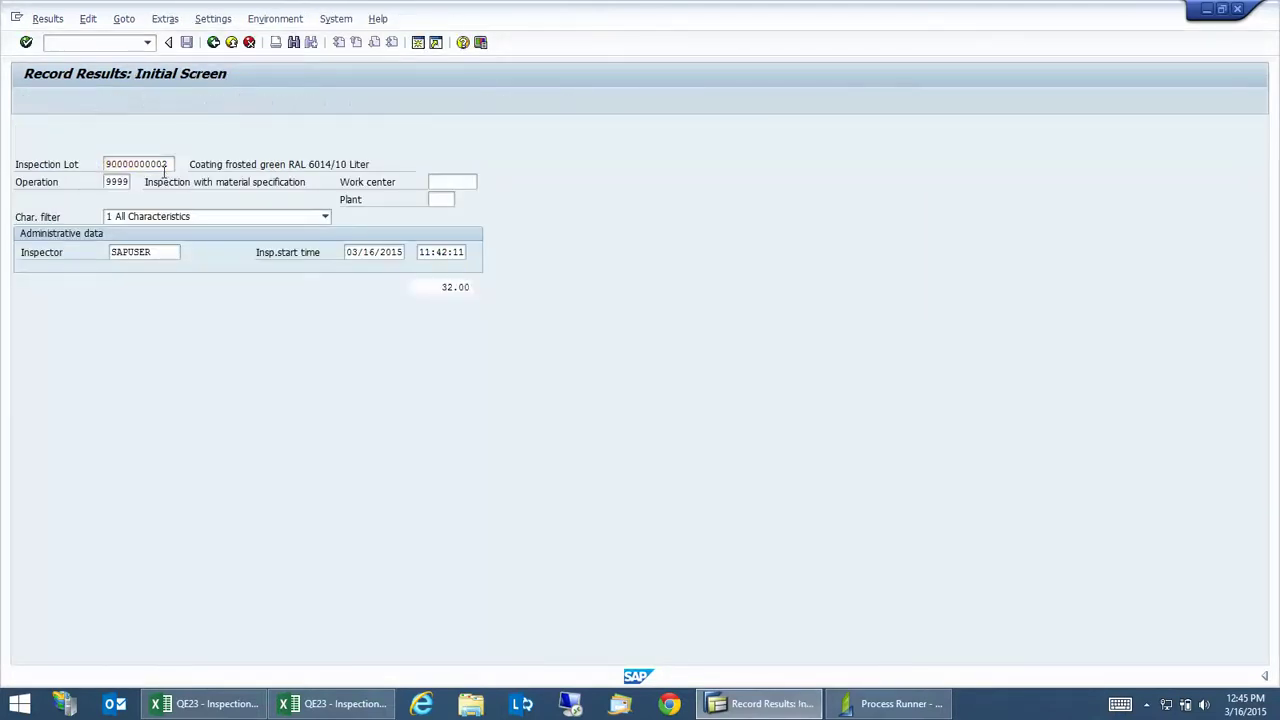
Check the inspection start and end dates of the Threaded Length and Electroplating characteristics, cancelling each date dialog
key("ctrl+s")
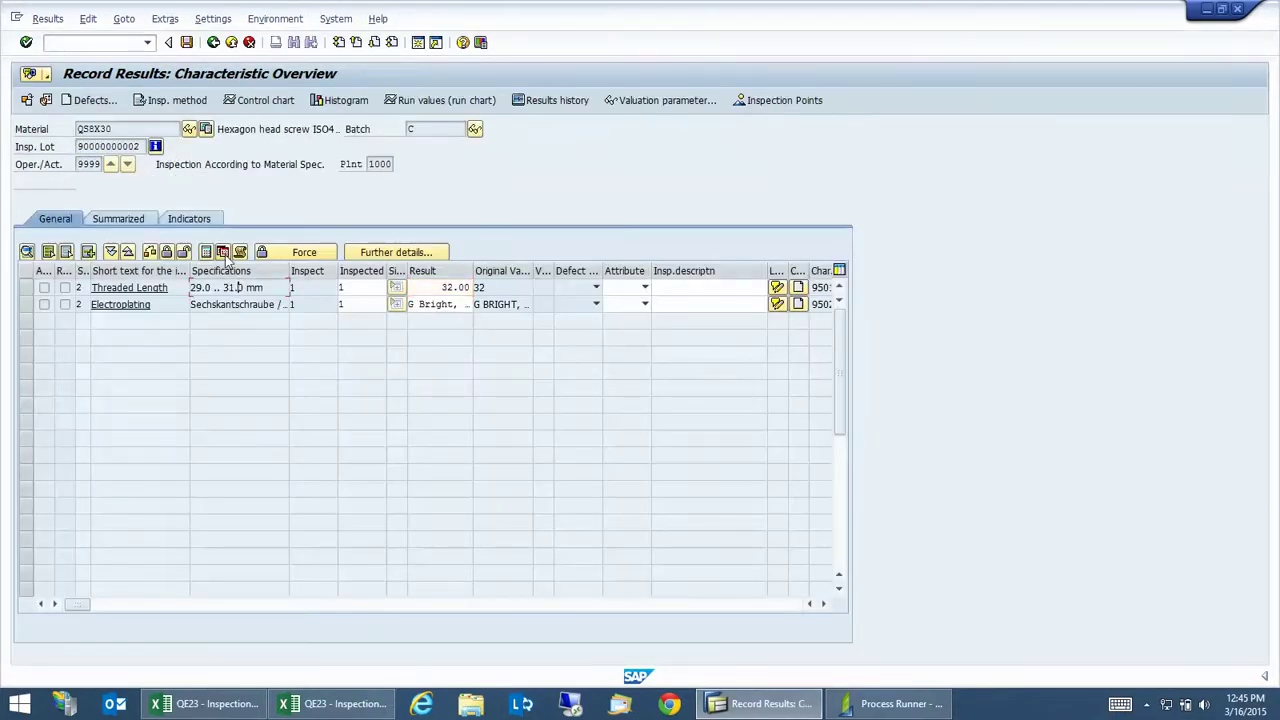
left_click(226, 312)
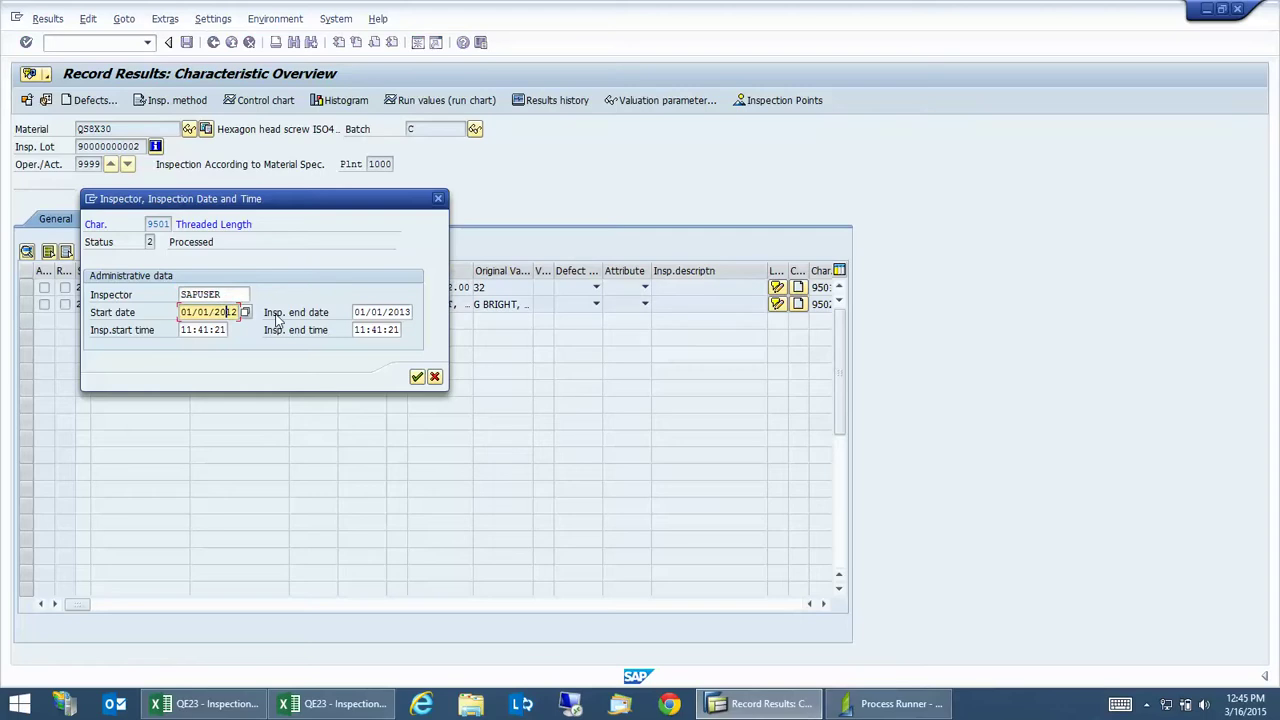
left_click(435, 377)
left_click(231, 305)
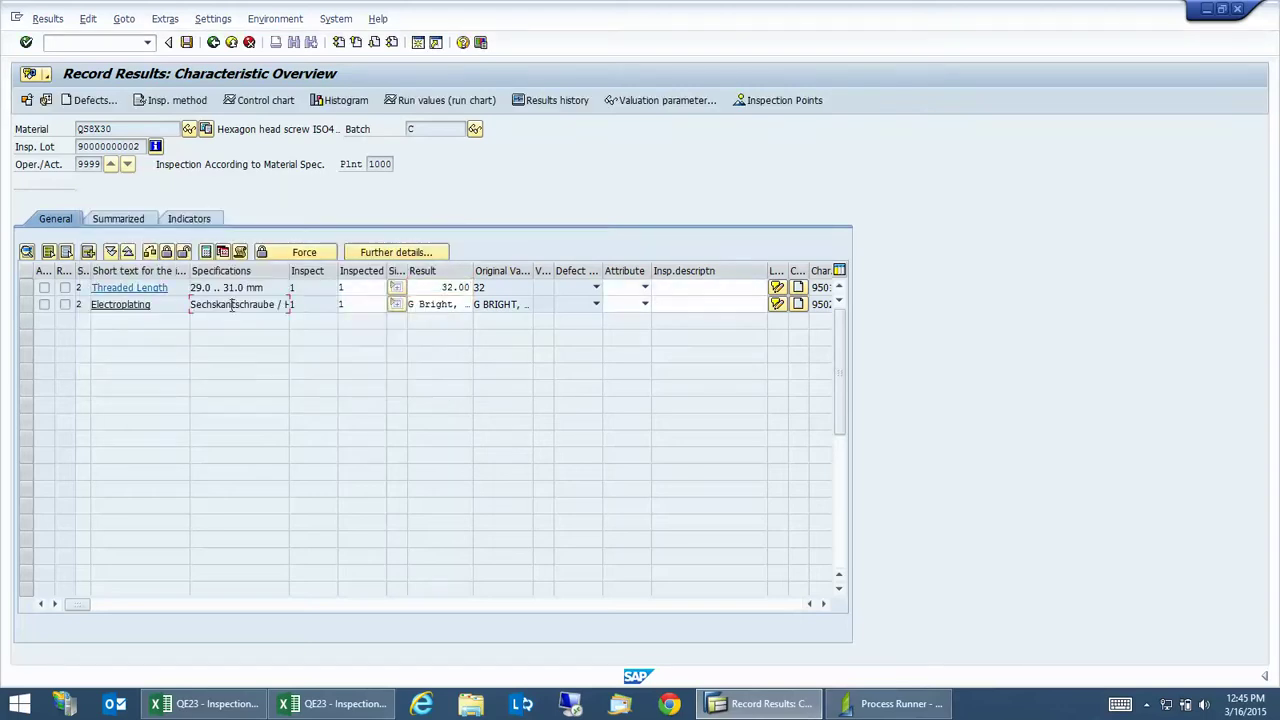
key("ctrl+s")
left_click(207, 312)
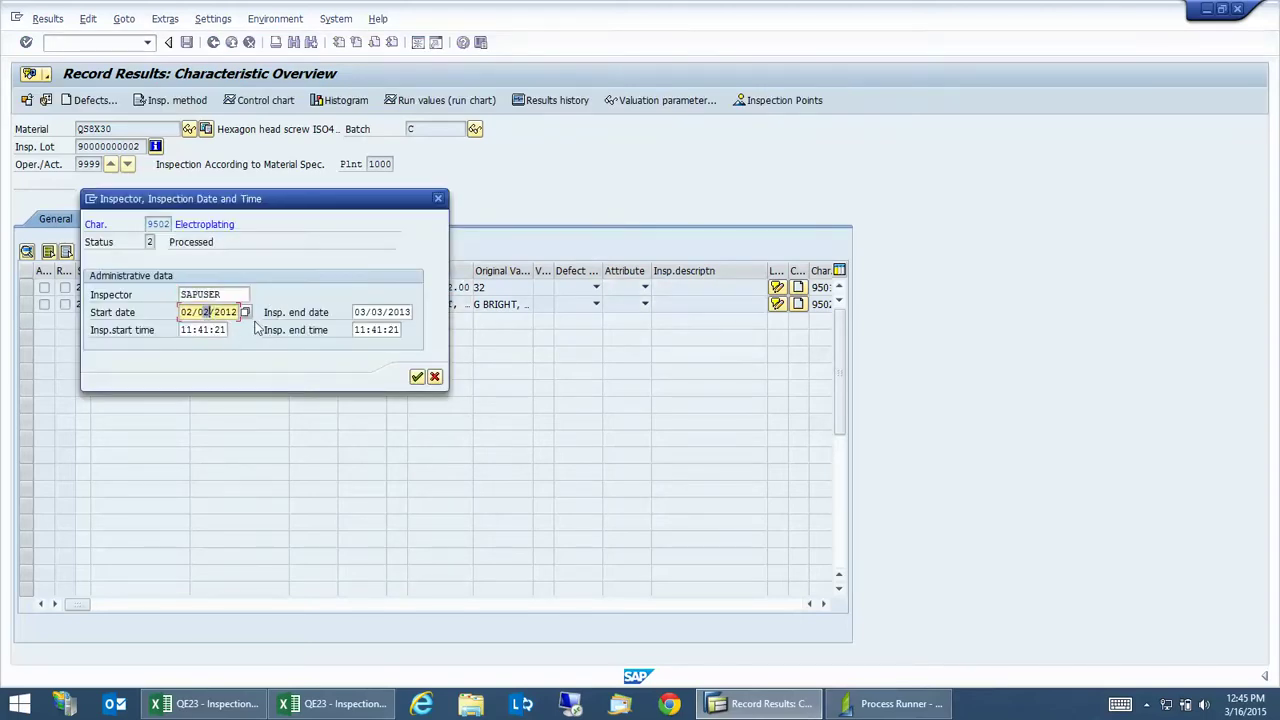
left_click(365, 312)
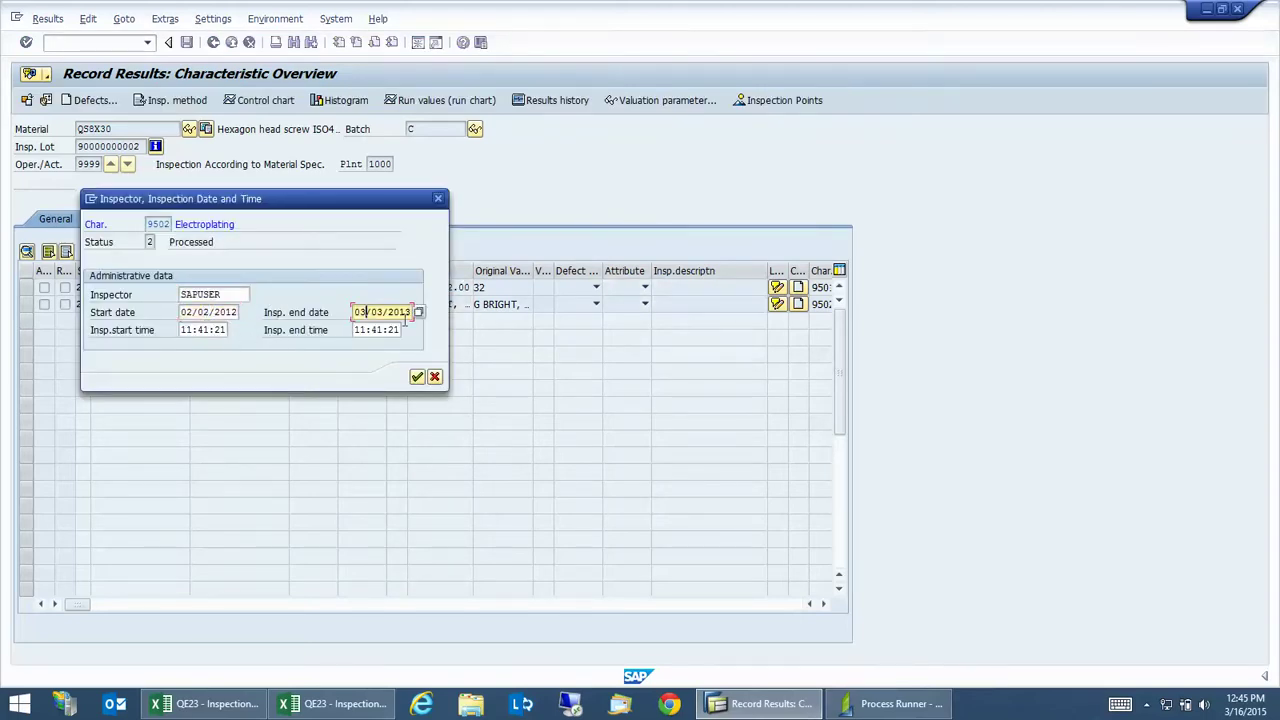
left_click(435, 377)
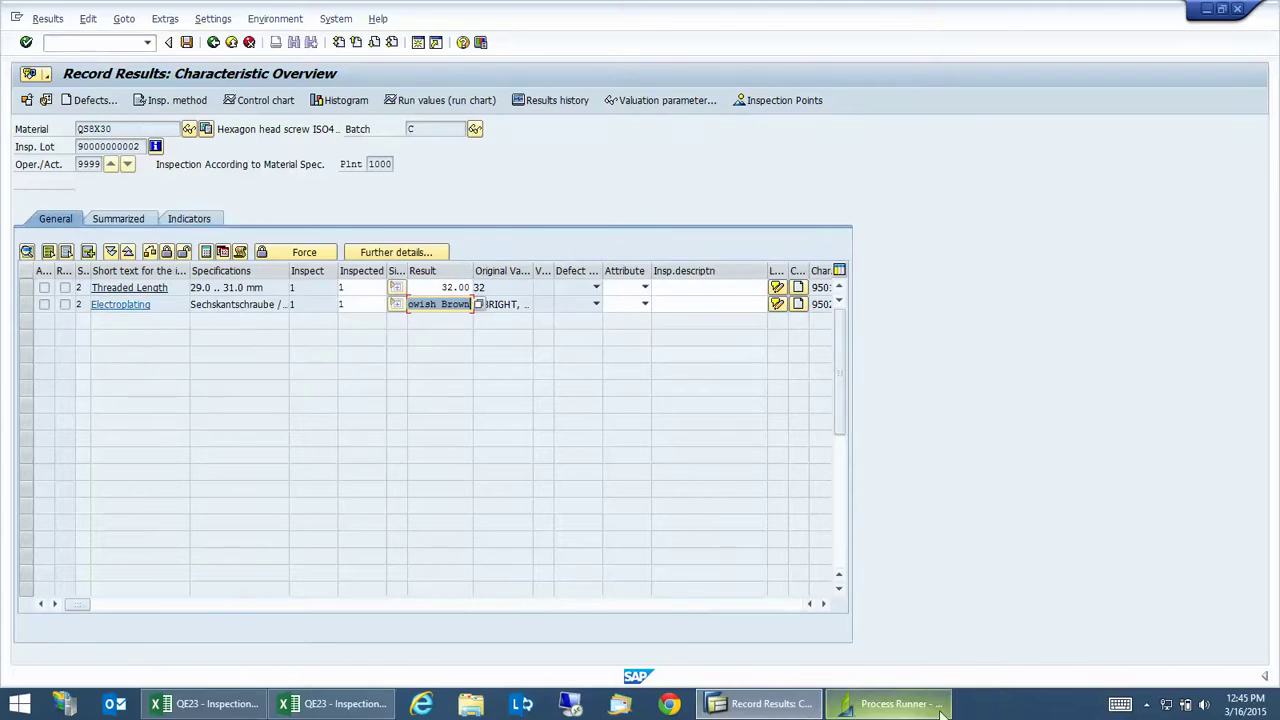
Switch back to the Excel workbook and review the available Process Runner processes, keeping the current selection
left_click(333, 704)
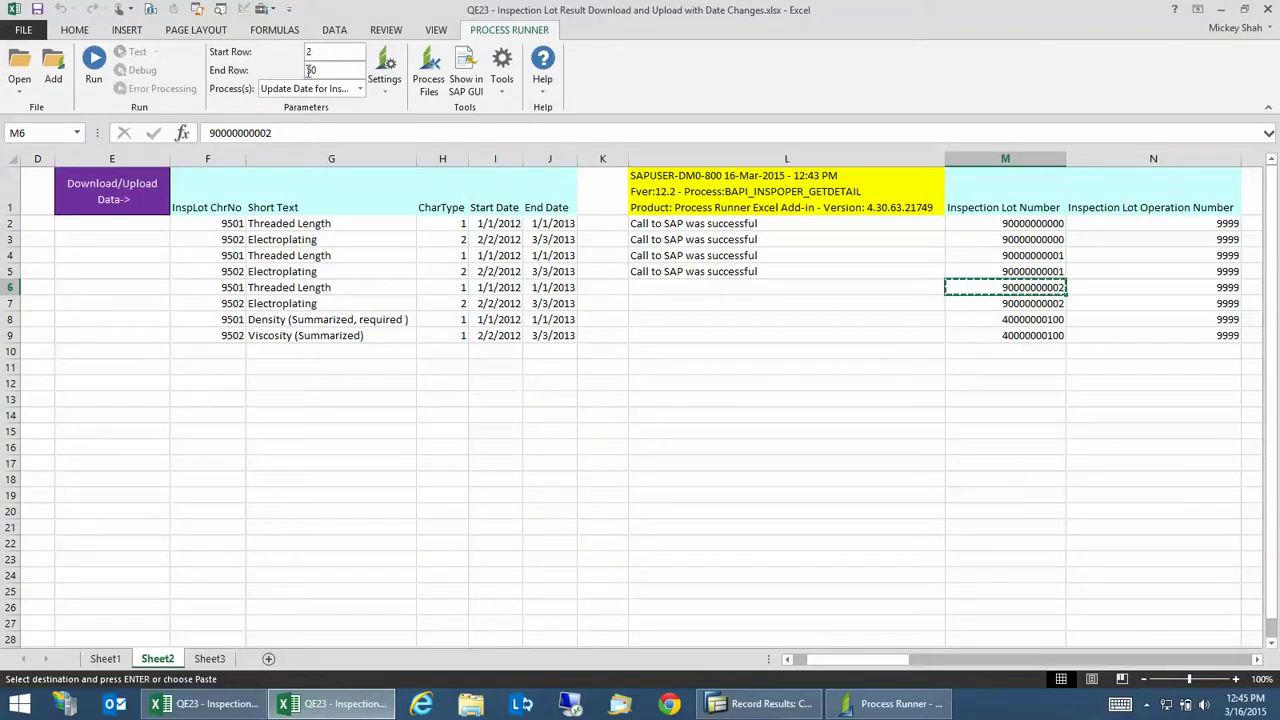
left_click(359, 88)
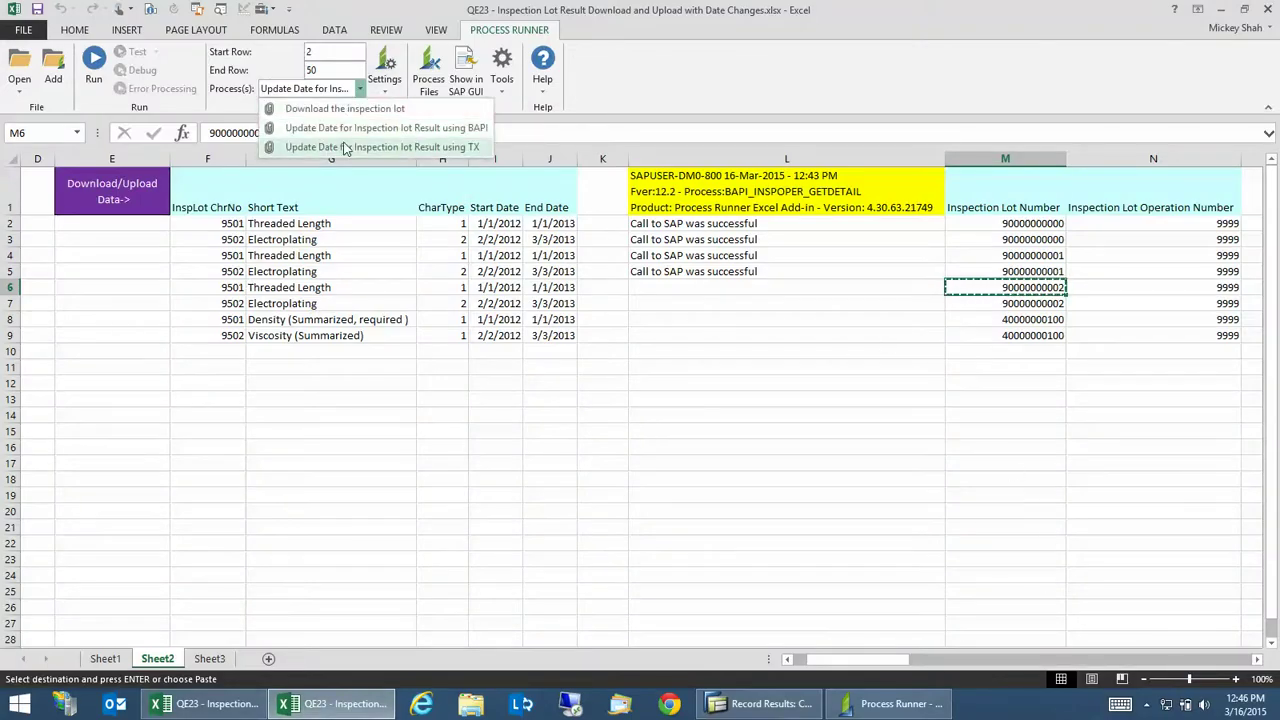
left_click(641, 307)
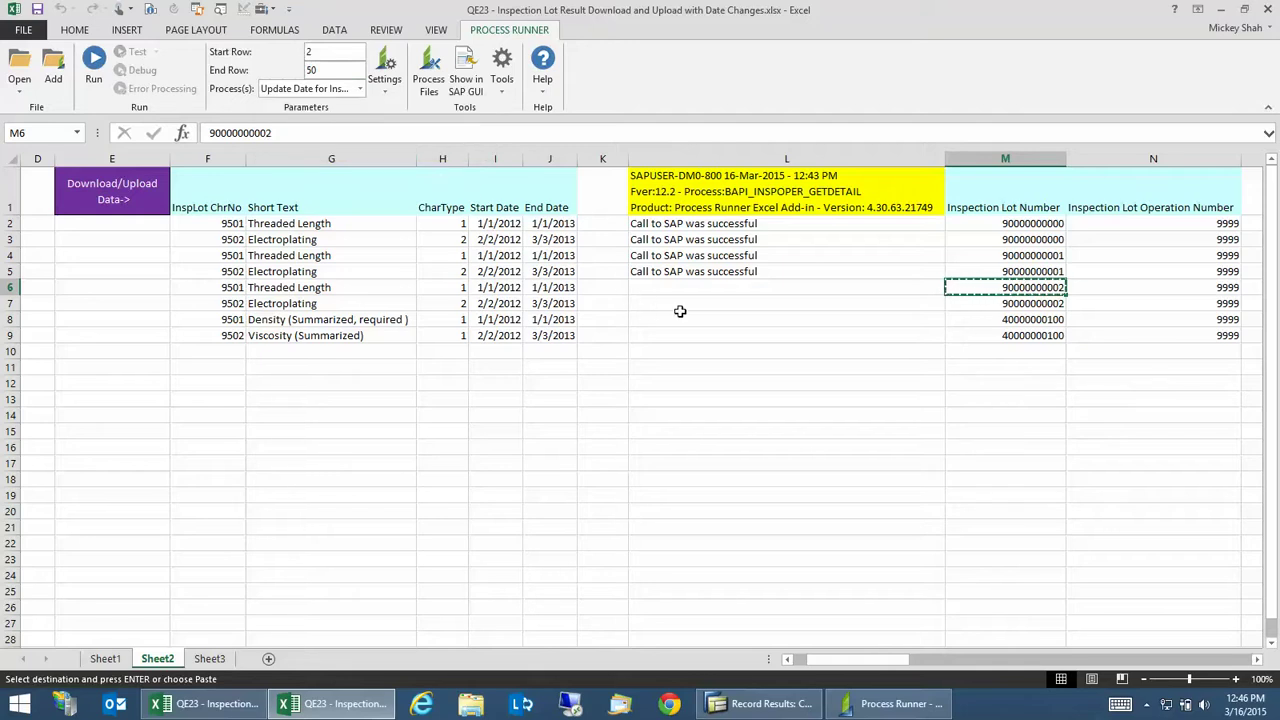